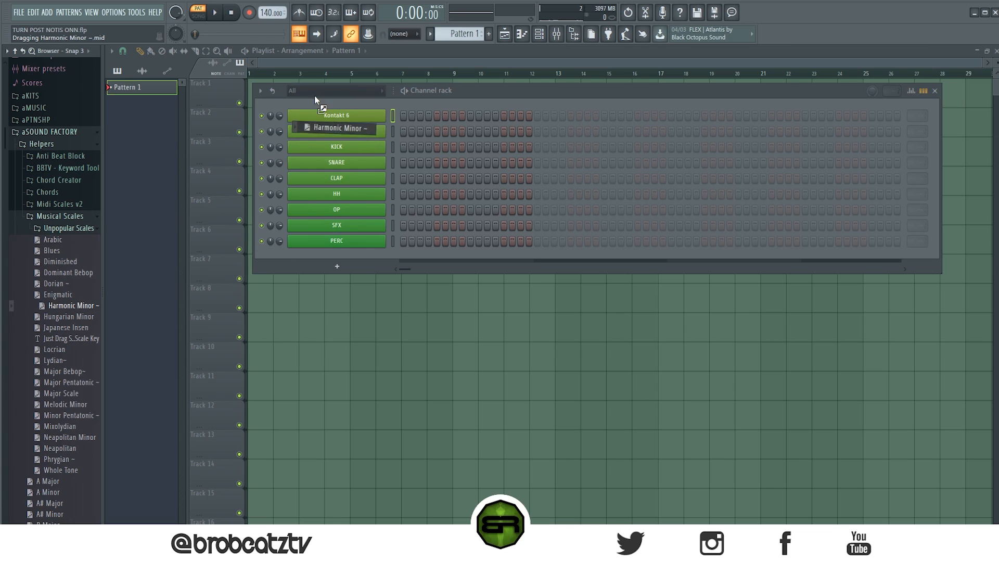
Collapse the aSOUND FACTORY browser folder and examine the harmonic minor scale notes in the Sampler channel's piano roll.
left_click(60, 134)
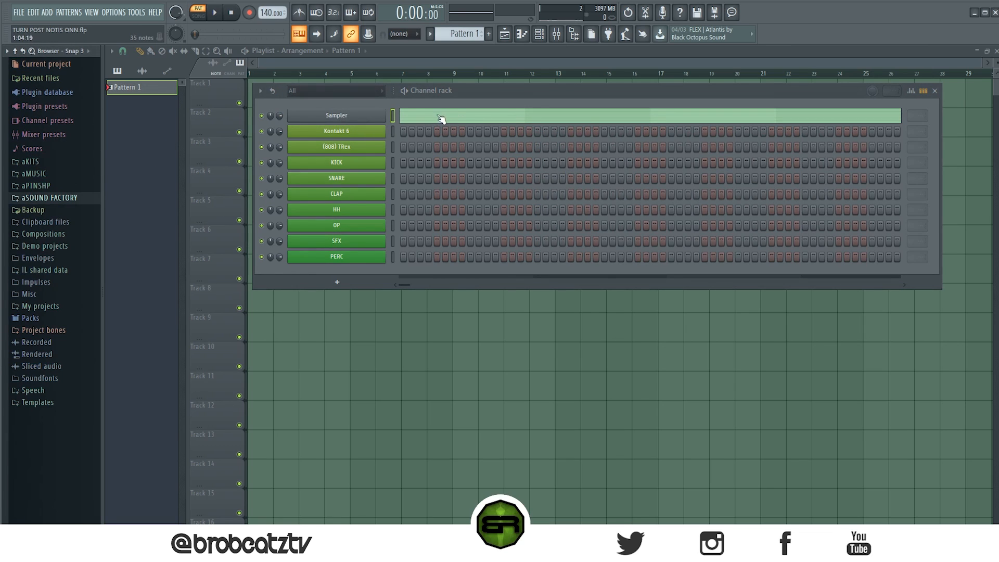
left_click(408, 118)
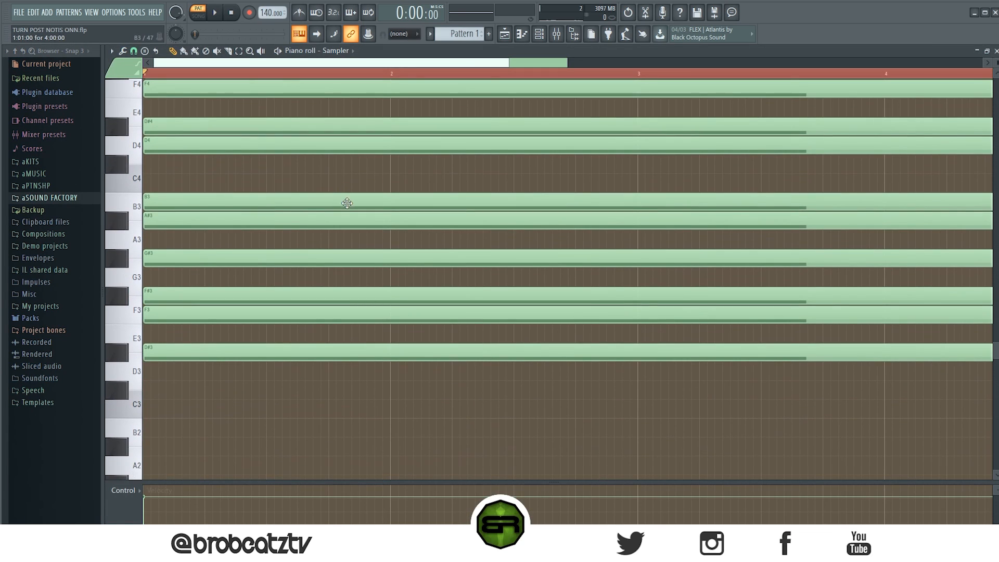
scroll(375, 290, "down", 1)
scroll(461, 238, "down", 5)
scroll(456, 243, "up", 5)
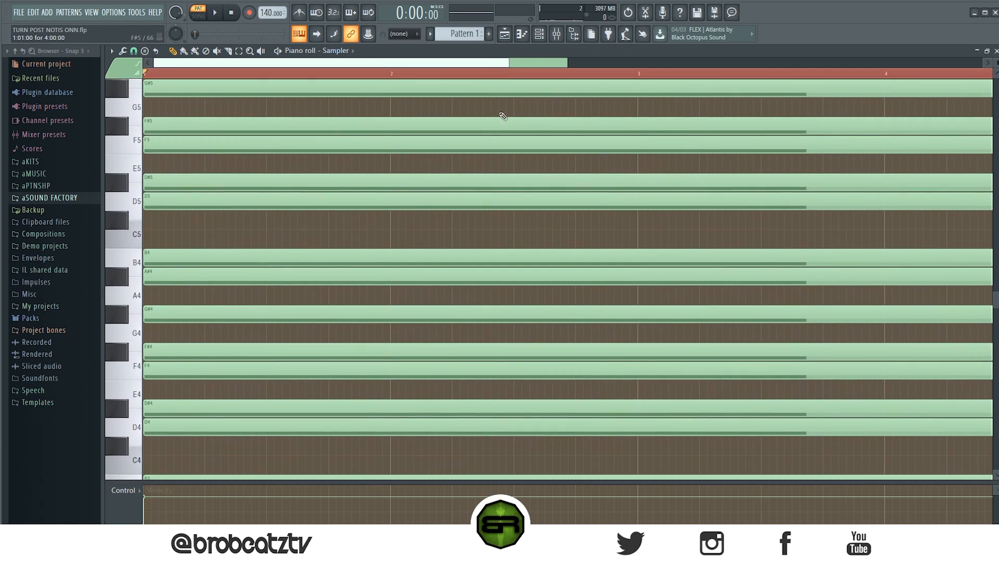
left_click(503, 35)
left_click(504, 38)
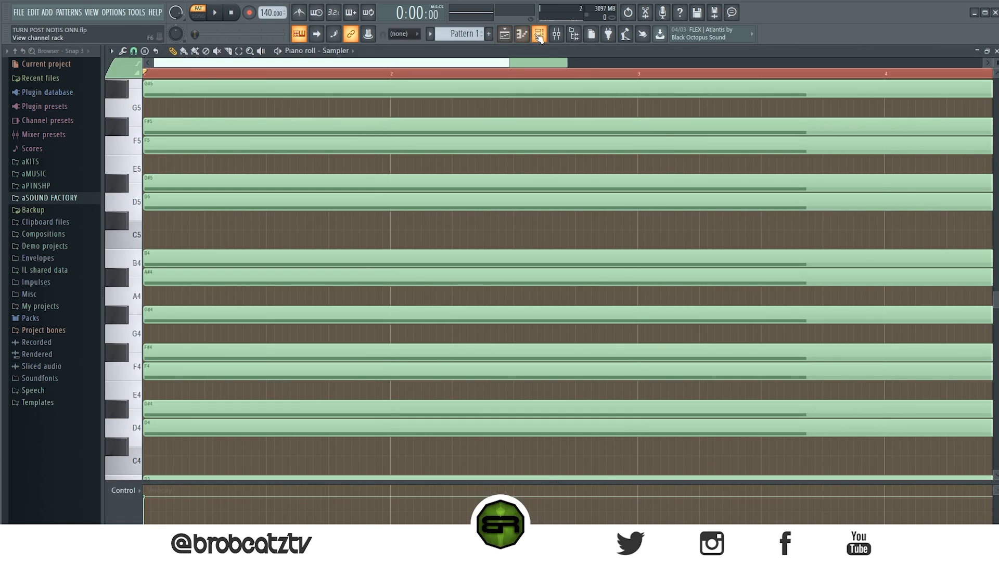
Rename the Sampler channel in the channel rack to "D# Harm Min".
left_click(539, 34)
right_click(320, 118)
left_click(399, 139)
type("D#")
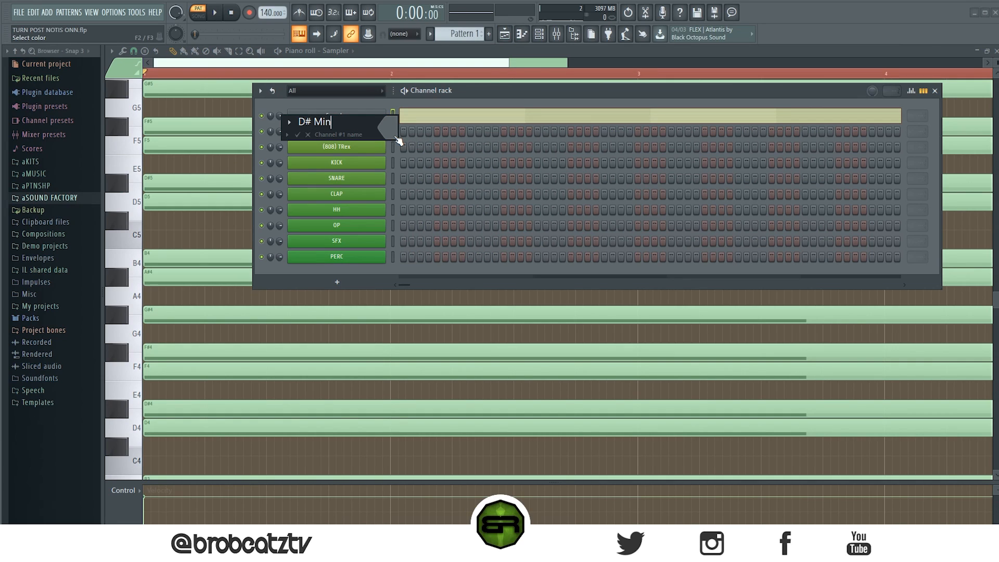
type(" Harm Min")
key("Return")
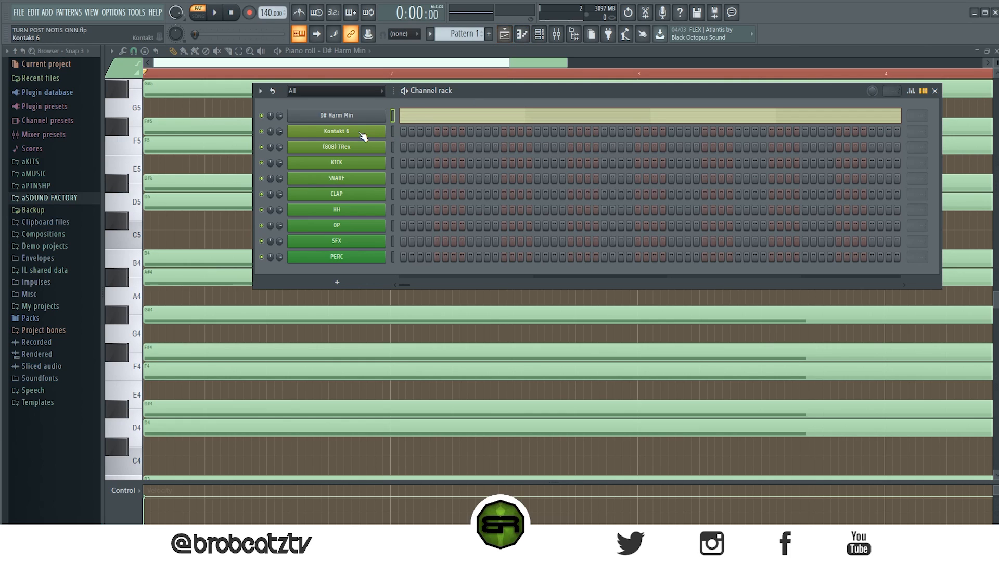
Open the piano roll of the Kontakt 6 channel.
right_click(370, 130)
left_click(395, 131)
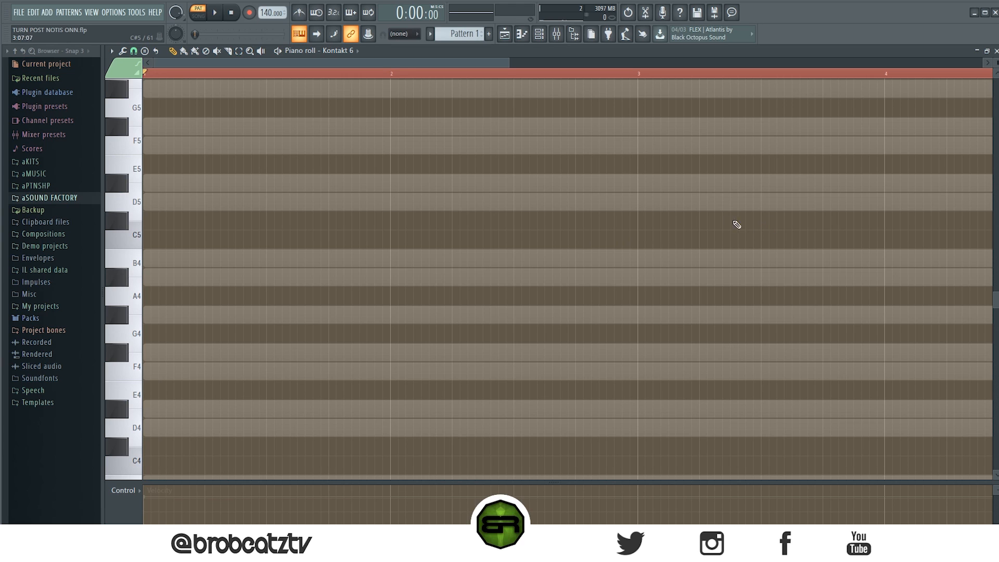
scroll(572, 103, "down", 2)
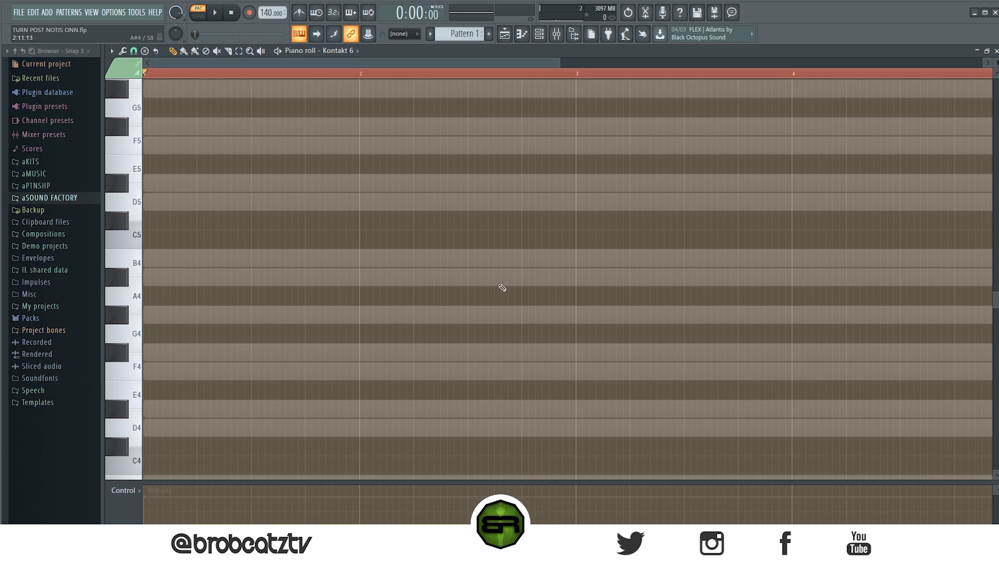
left_click(358, 353)
left_click(358, 296)
right_click(359, 295)
left_click(358, 278)
left_click(357, 205)
key("ctrl+a")
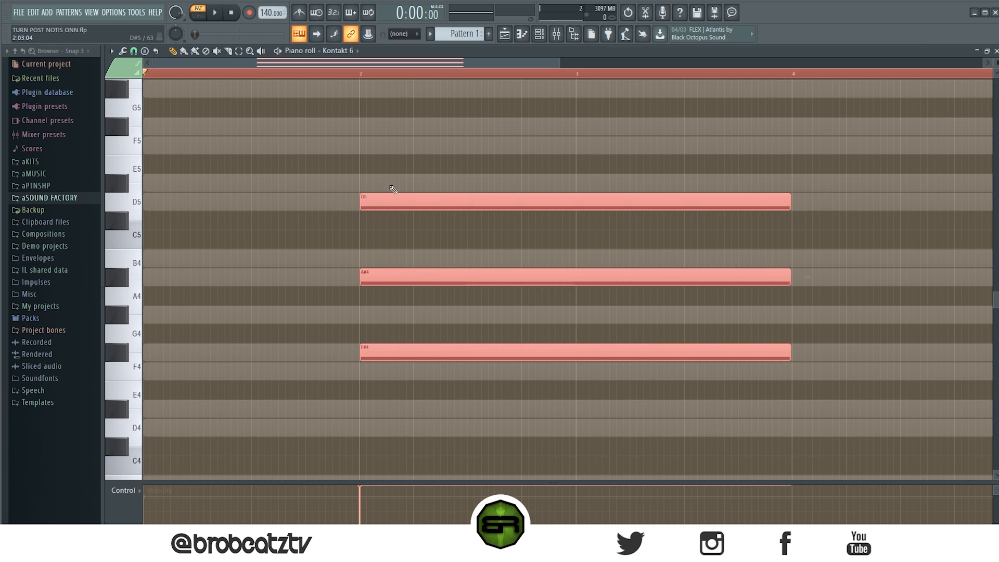
key("Delete")
scroll(350, 395, "up", 2)
scroll(350, 396, "up", 2)
left_click(364, 259)
left_click(365, 183)
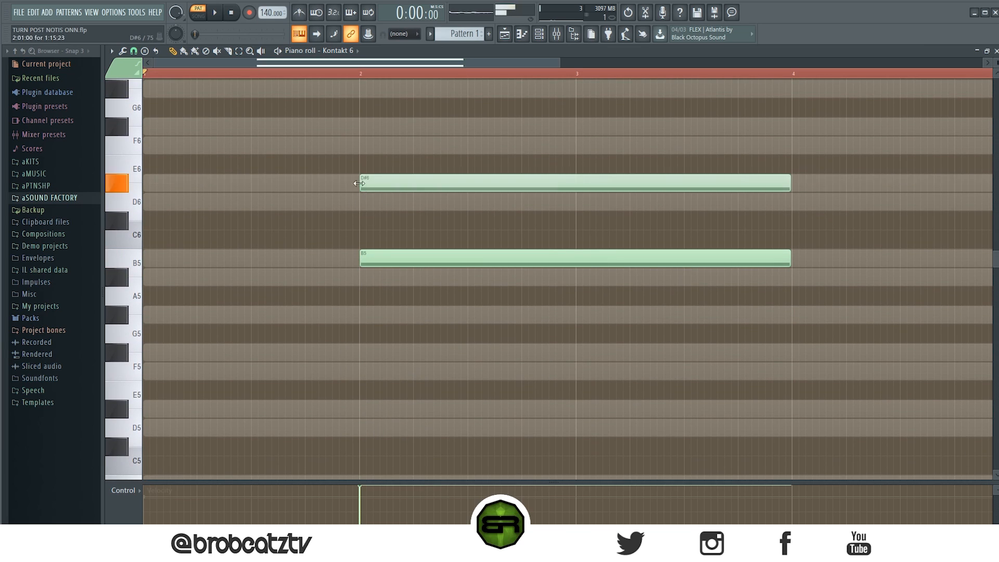
left_click(368, 131)
right_click(372, 128)
right_click(385, 183)
right_click(403, 258)
Draw a two-bar chord of D#5, F#5 and A#5 starting at bar 1.
scroll(279, 319, "down", 4)
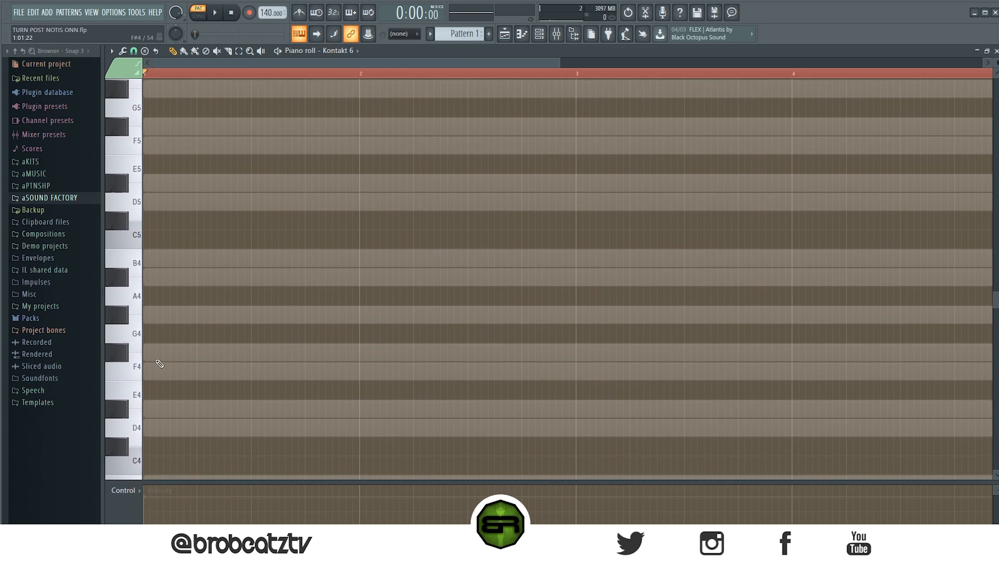
scroll(182, 363, "down", 1)
scroll(156, 312, "up", 3)
left_click(157, 296)
left_click(171, 239)
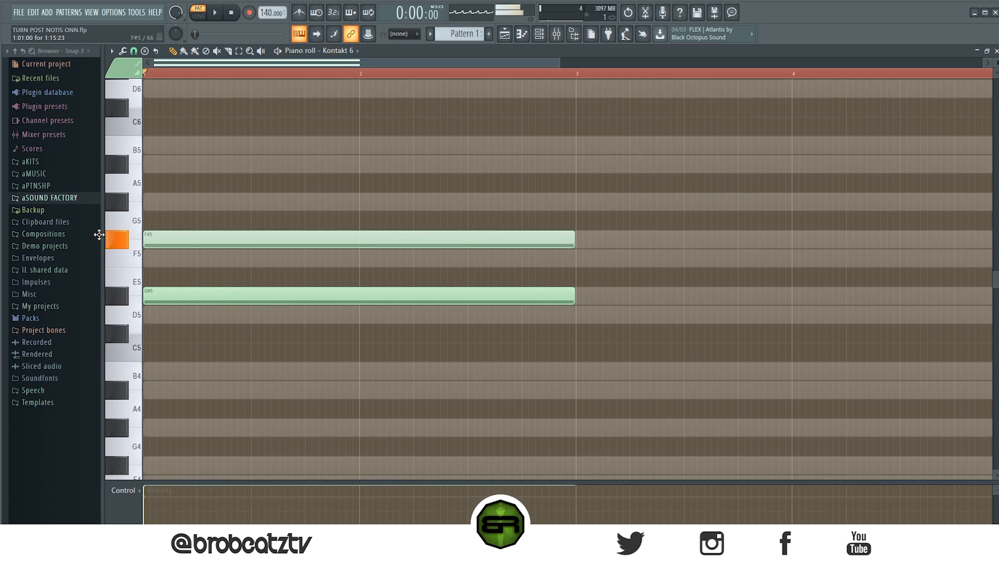
left_click(202, 165)
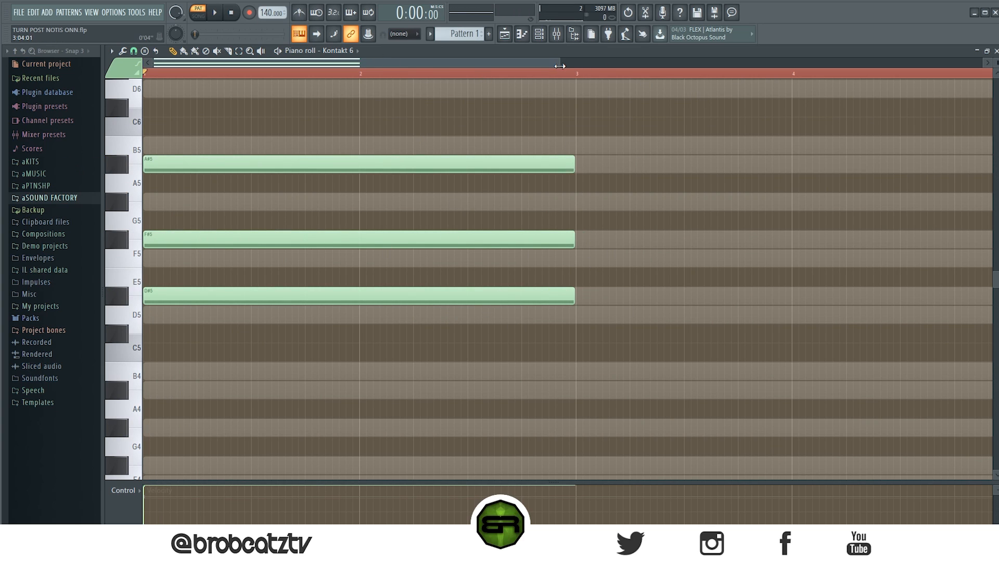
Lower the velocity of the bar 1 chord notes and play the chord back.
scroll(560, 66, "down", 2)
key("space")
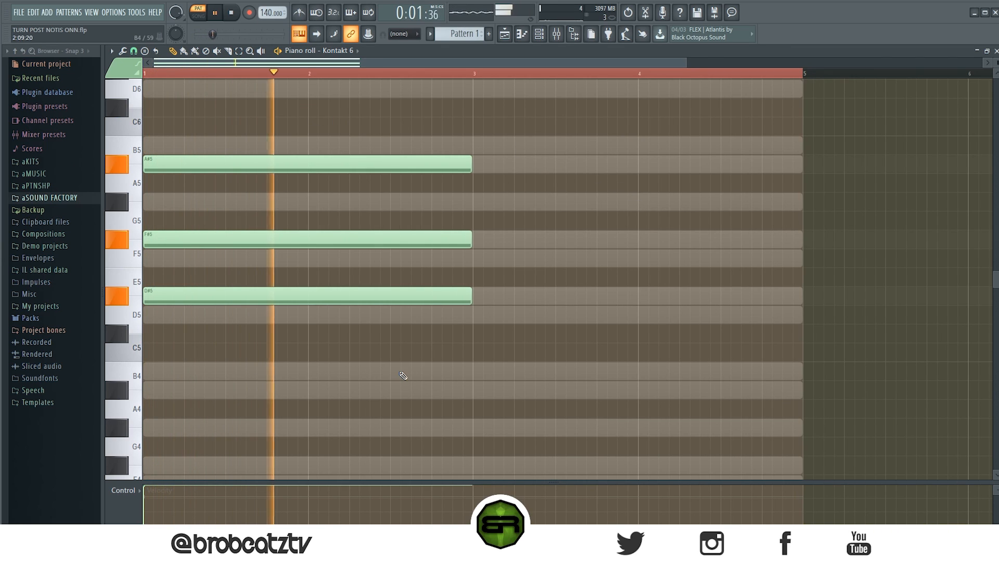
key("space")
left_click(163, 499)
key("space")
key("space")
left_click(157, 493)
key("space")
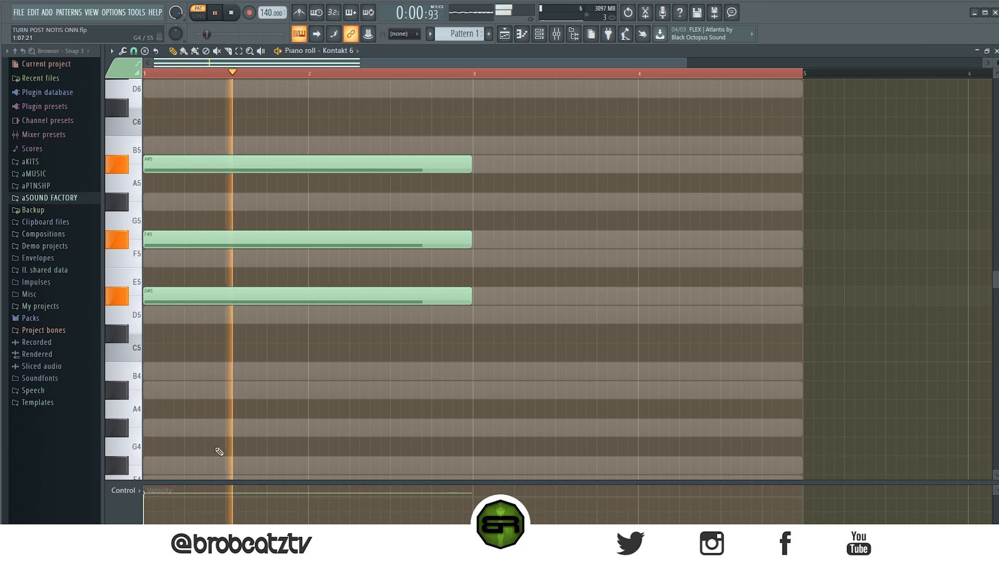
key("space")
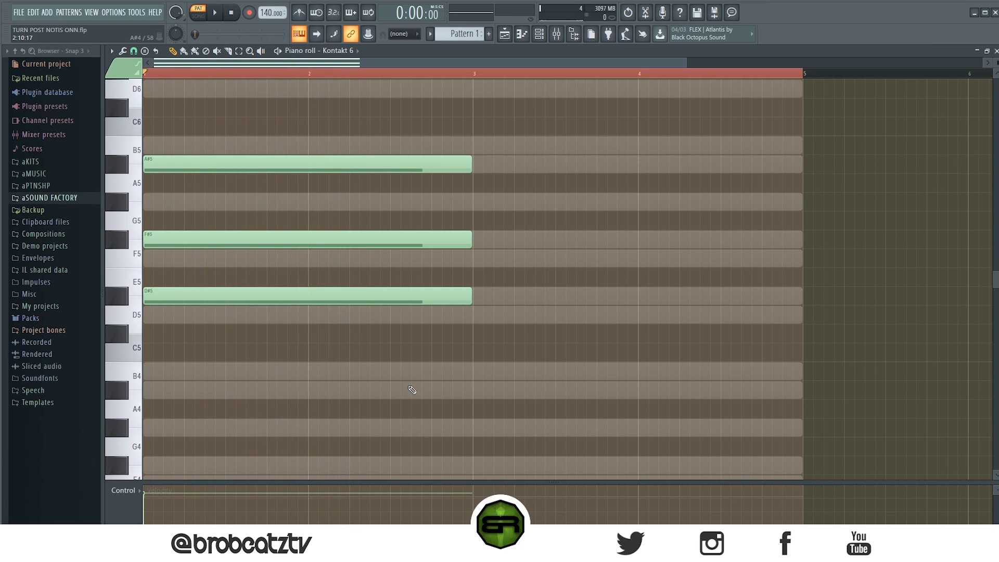
Shorten the D#5, F#5 and A#5 chord to one bar and place a copy of it further along the pattern.
left_click_drag(472, 86, 307, 298)
left_click(392, 317)
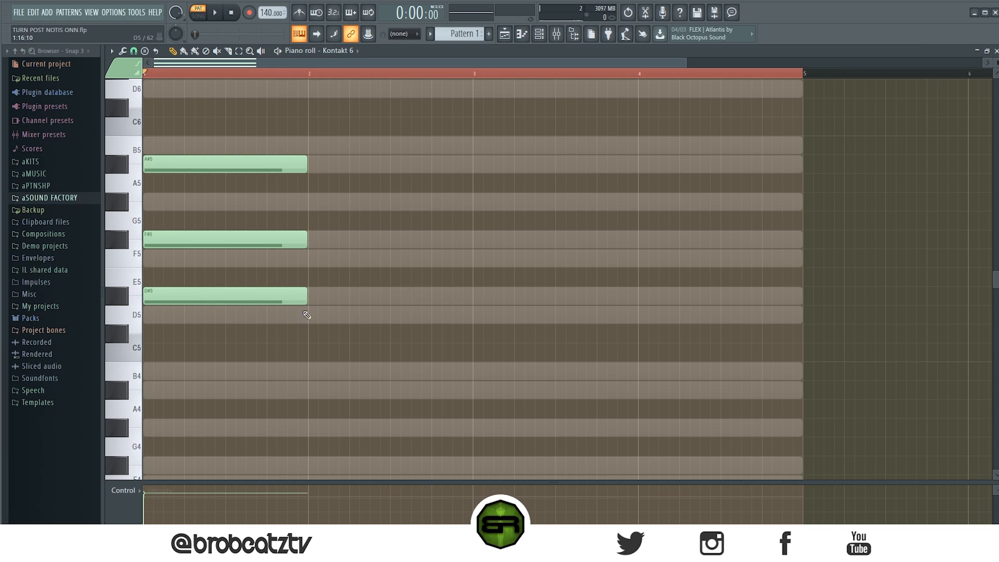
key("ctrl+a")
left_click_drag(167, 294, 486, 294, "shift")
left_click(263, 317)
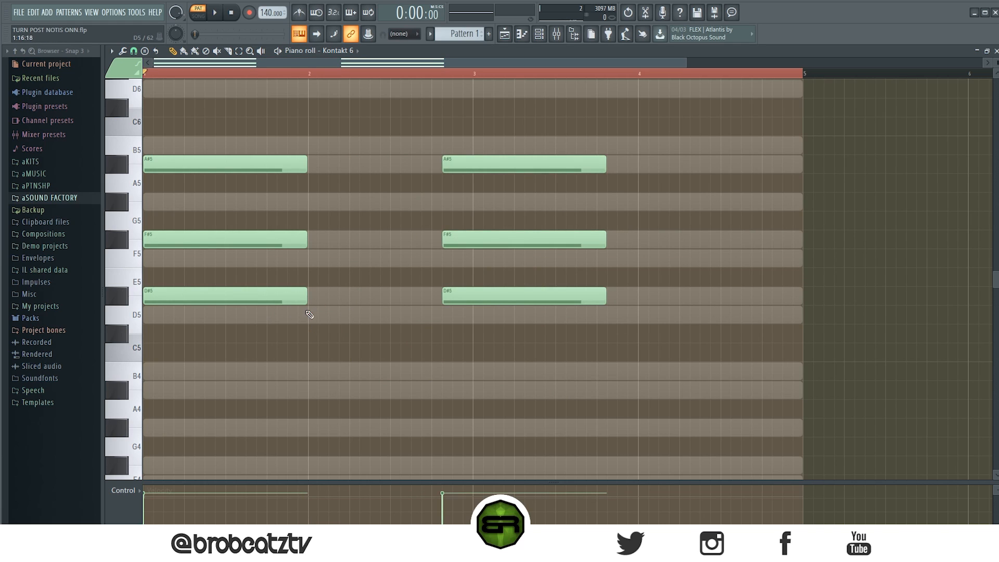
left_click(314, 315)
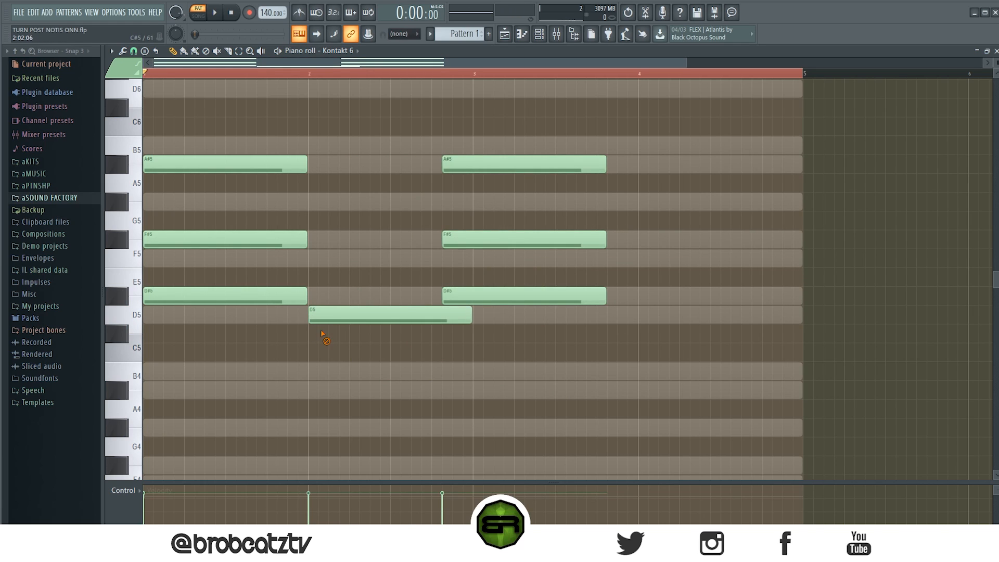
right_click(319, 322)
left_click(307, 376)
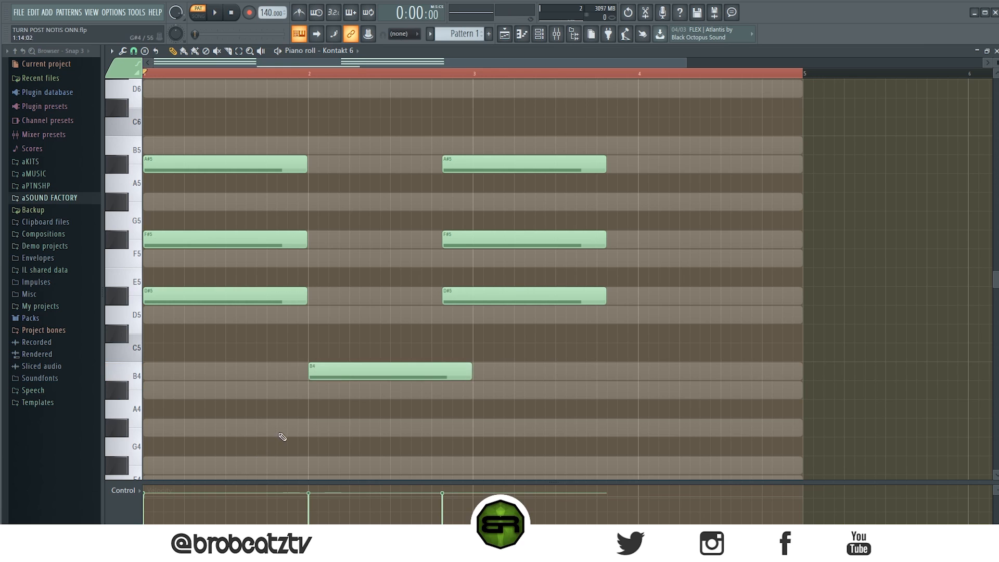
right_click(386, 374)
Move the copied chord to bar 2 on B4, D5 and F#5, lower its top note to F5, and play both chords.
left_click_drag(439, 134, 352, 377)
left_click(330, 345)
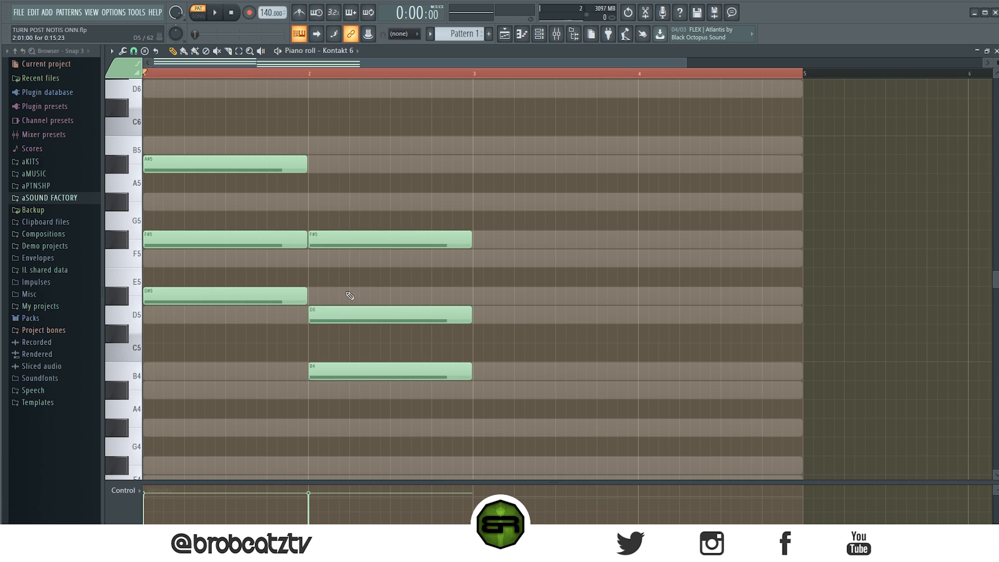
left_click_drag(345, 239, 345, 257)
left_click_drag(338, 212, 384, 418)
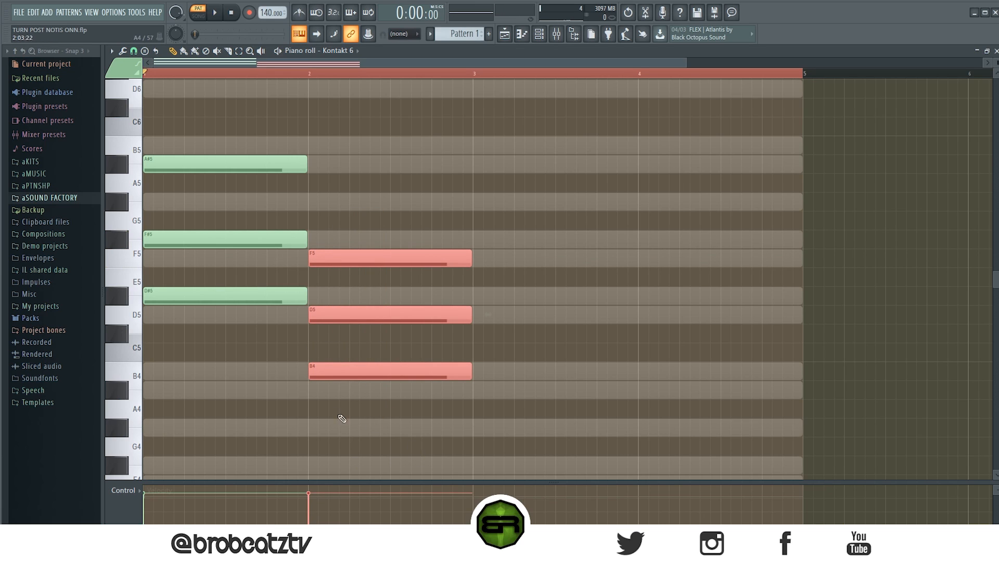
key("space")
left_click(401, 441)
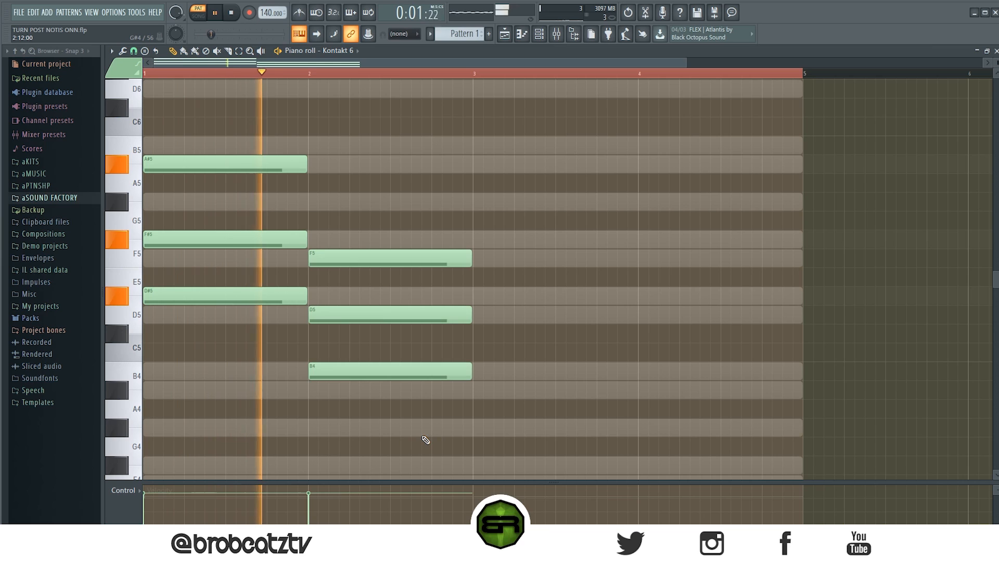
key("space")
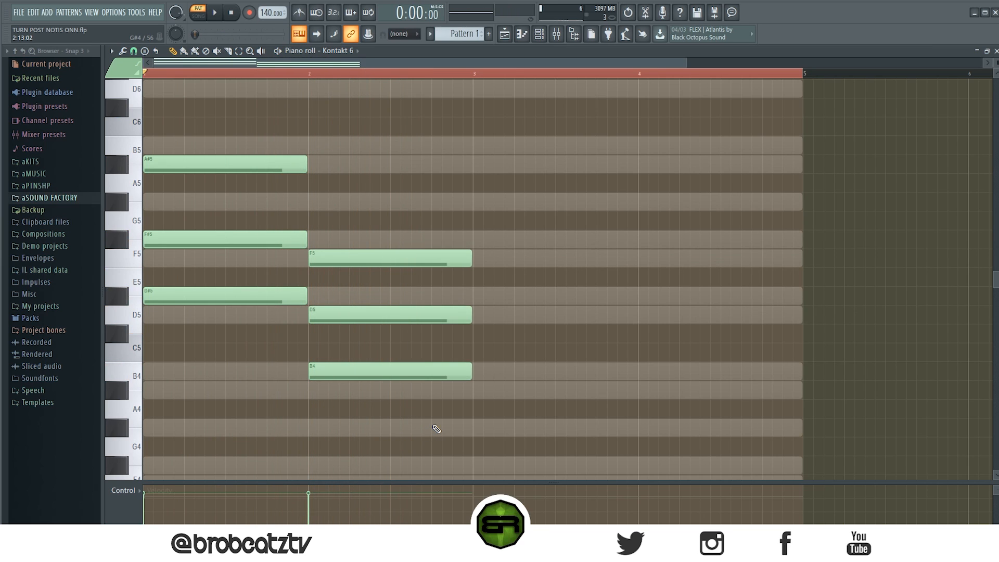
Raise the velocity of all the notes in both chords and play them back.
key("ctrl+a")
key("space")
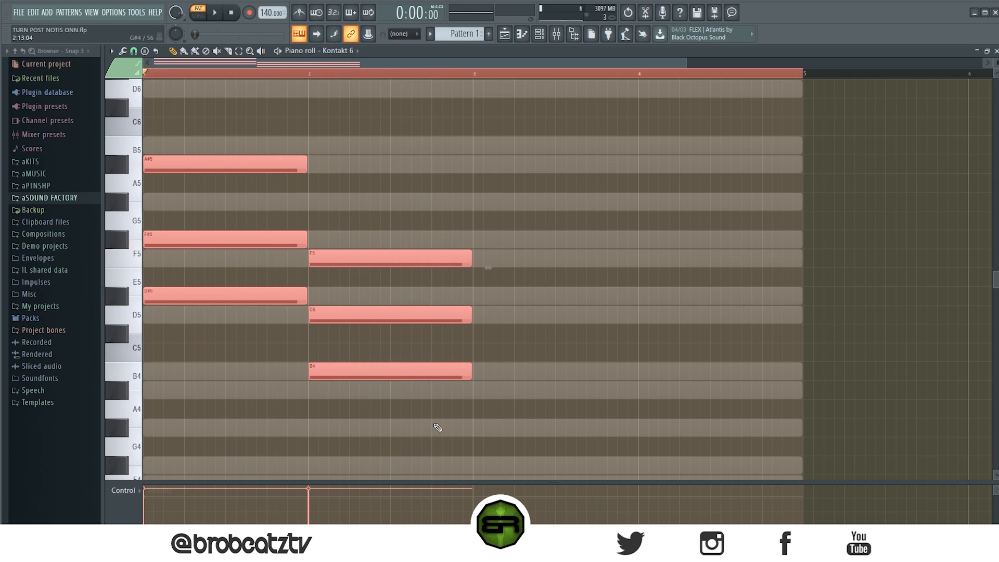
key("ctrl+d")
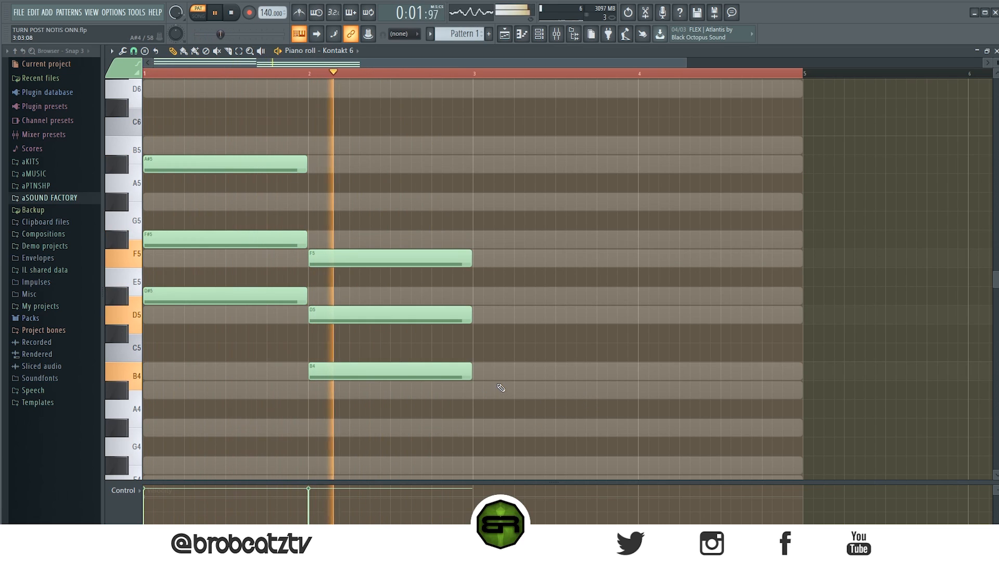
key("space")
Duplicate the first chord's notes one octave higher on D#6, F#6 and A#6.
left_click_drag(685, 63, 464, 62)
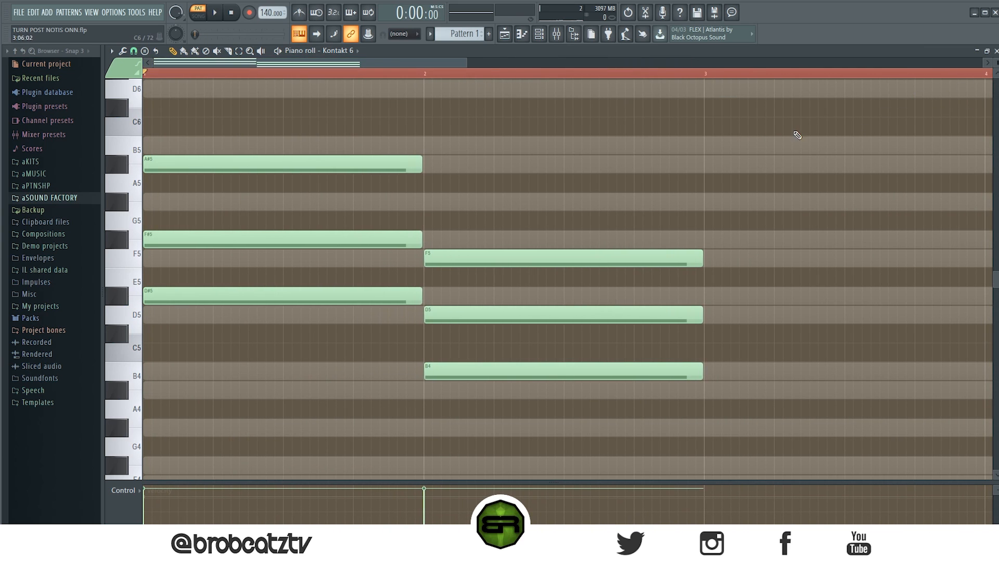
scroll(797, 177, "up", 2)
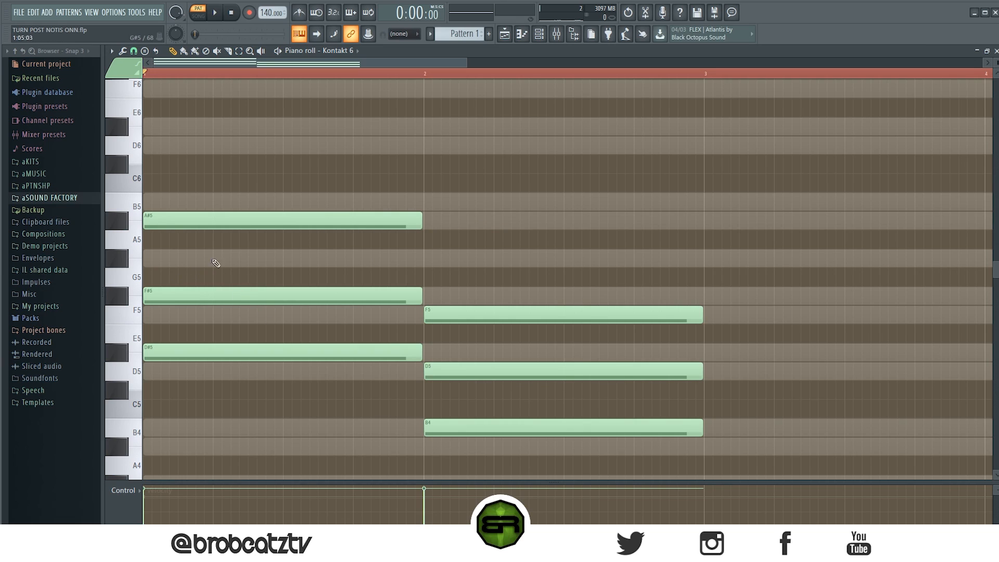
left_click_drag(227, 175, 147, 350)
key("ctrl+Up")
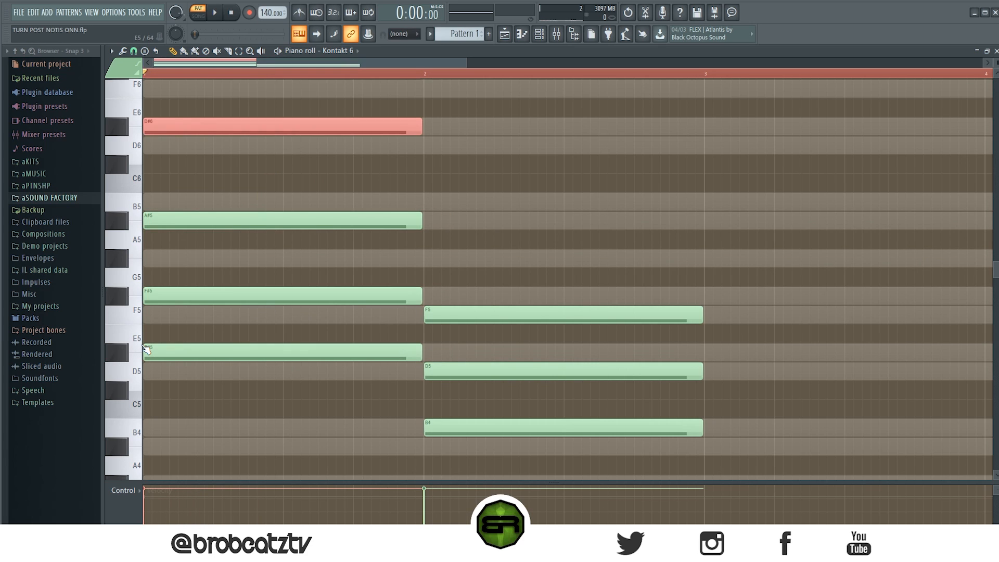
scroll(442, 280, "up", 3)
left_click(483, 302)
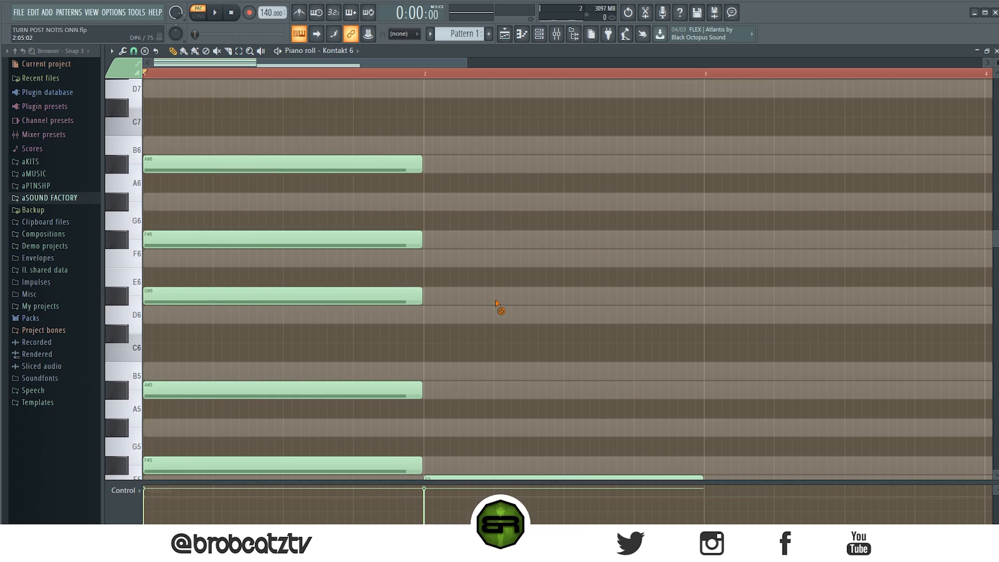
scroll(379, 359, "down", 1)
scroll(379, 359, "down", 4)
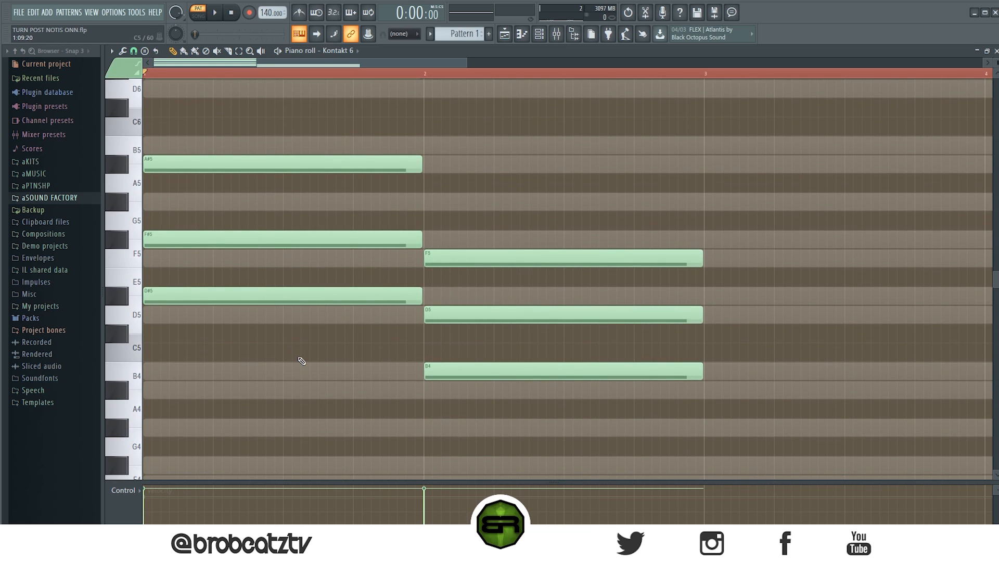
Add a copy of the first chord's A# note on A#4, beneath the D#5 root.
scroll(300, 360, "up", 6)
left_click_drag(178, 217, 134, 232)
key("shift+Down")
key("shift+Down")
scroll(151, 229, "down", 6)
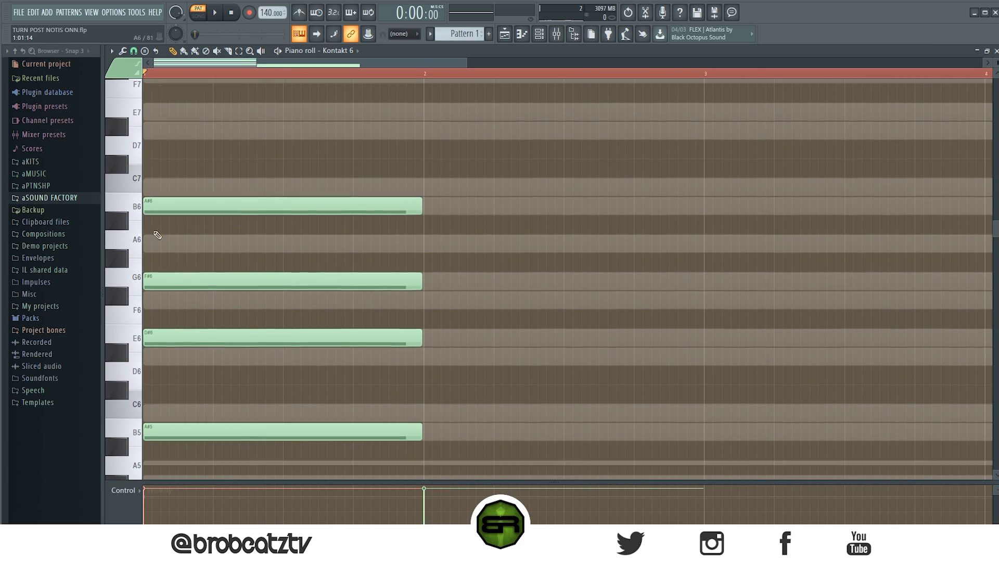
Play back the expanded first chord and audition its notes individually from A#4 up to A#6.
key("space")
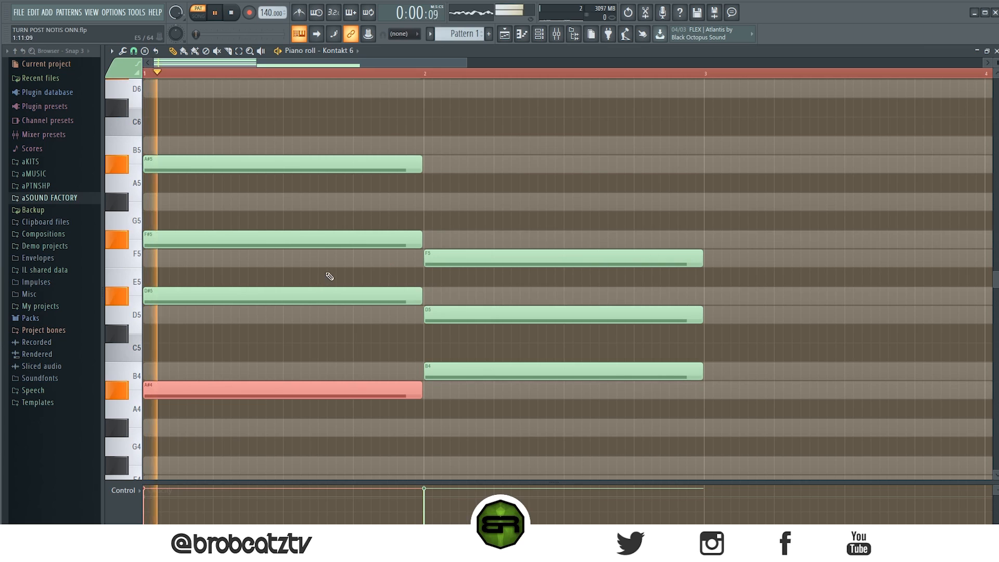
left_click(463, 209, "ctrl")
key("space")
key("space")
key("space")
left_click(223, 391)
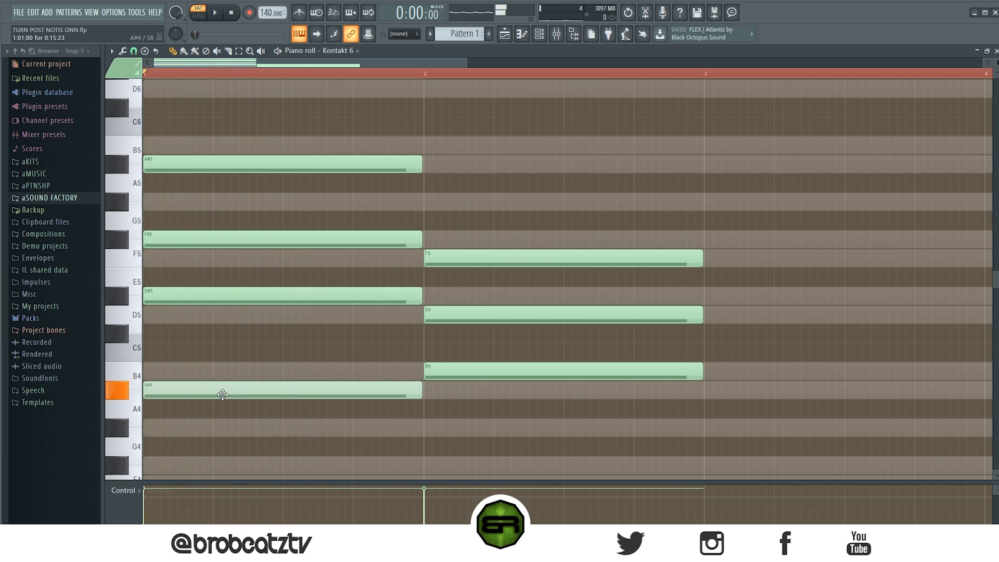
left_click(198, 296)
left_click(177, 237)
mouse_move(201, 164)
left_mouse_down()
mouse_move(227, 163)
mouse_move(201, 163)
left_mouse_up()
scroll(263, 276, "up", 5)
left_click(164, 294)
left_click(169, 219)
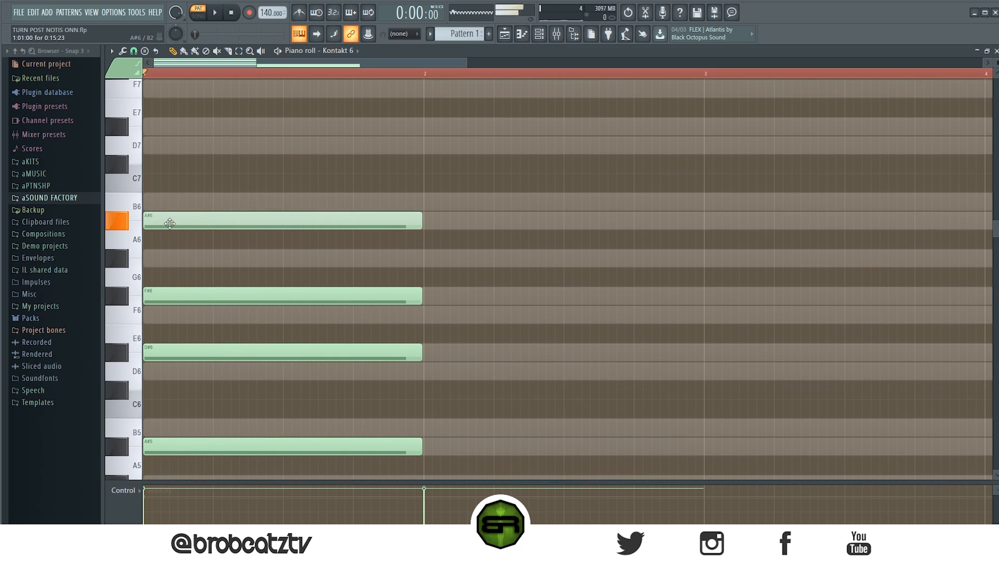
Audition the D#6 note of the first chord and play back the pattern with the expanded first chord.
left_click(160, 354)
scroll(359, 284, "down", 4)
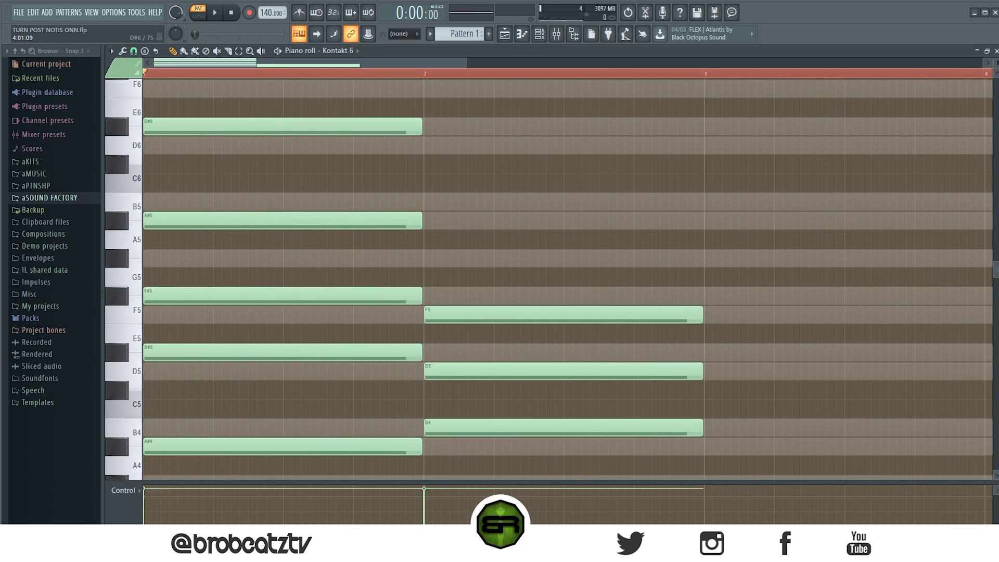
left_click_drag(996, 63, 996, 56)
scroll(581, 234, "up", 1)
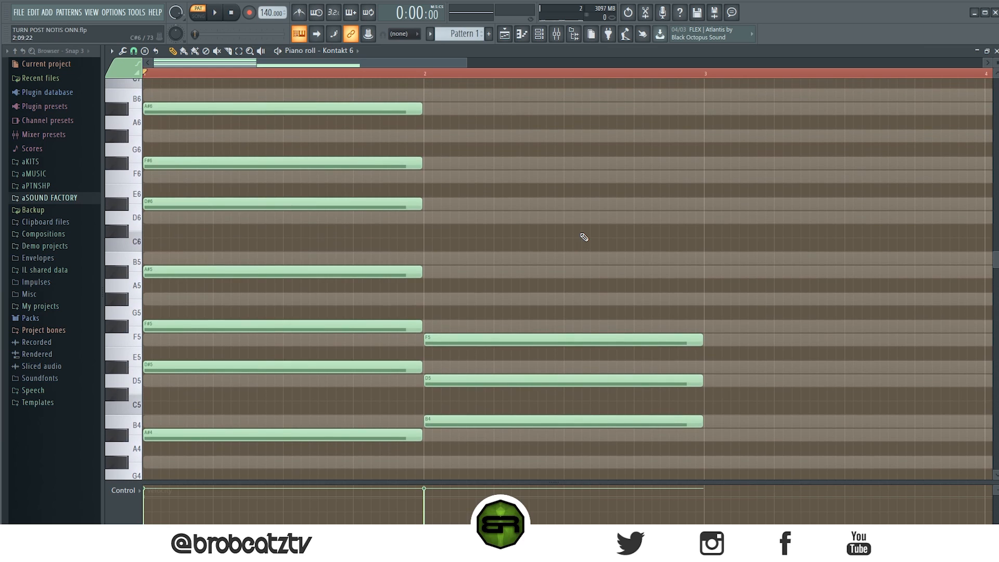
key("space")
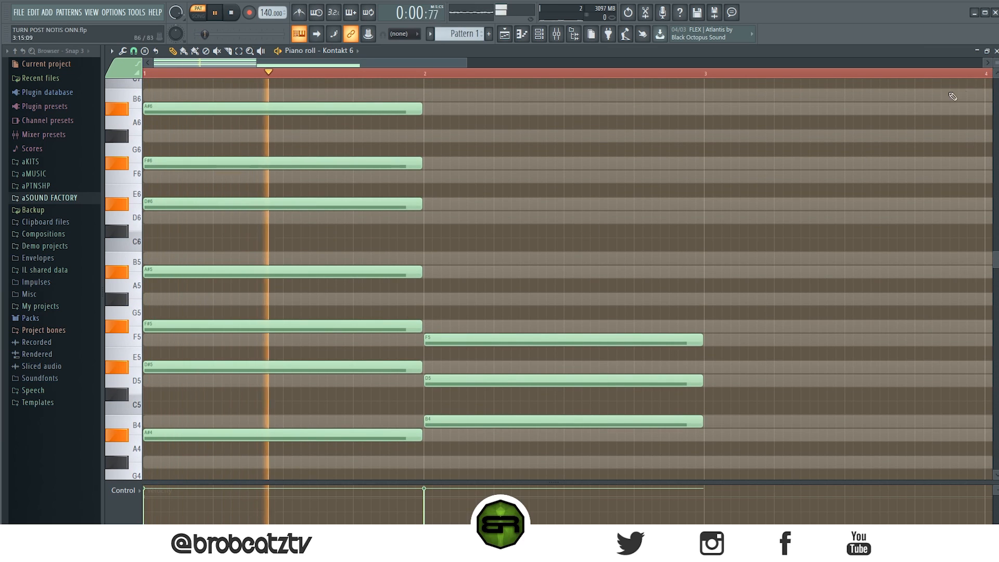
key("space")
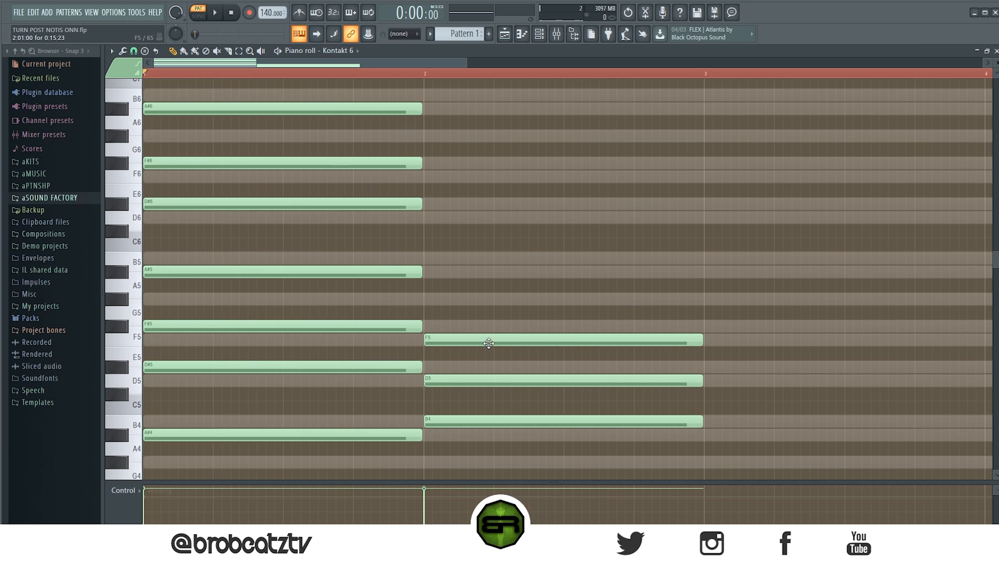
Duplicate the second chord's three notes one octave higher on B5, D6 and F6.
left_click_drag(461, 299, 522, 457)
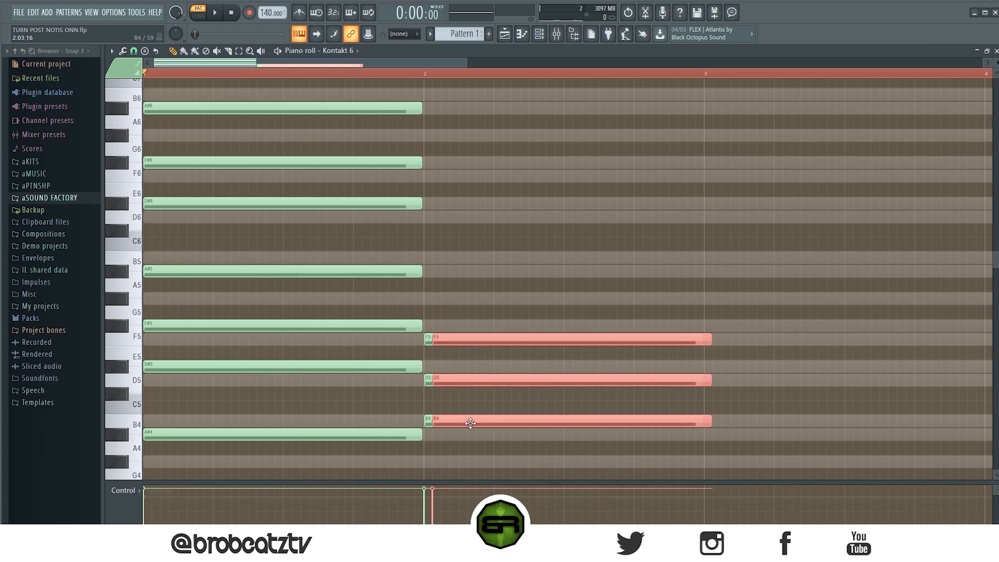
key("ctrl+Up")
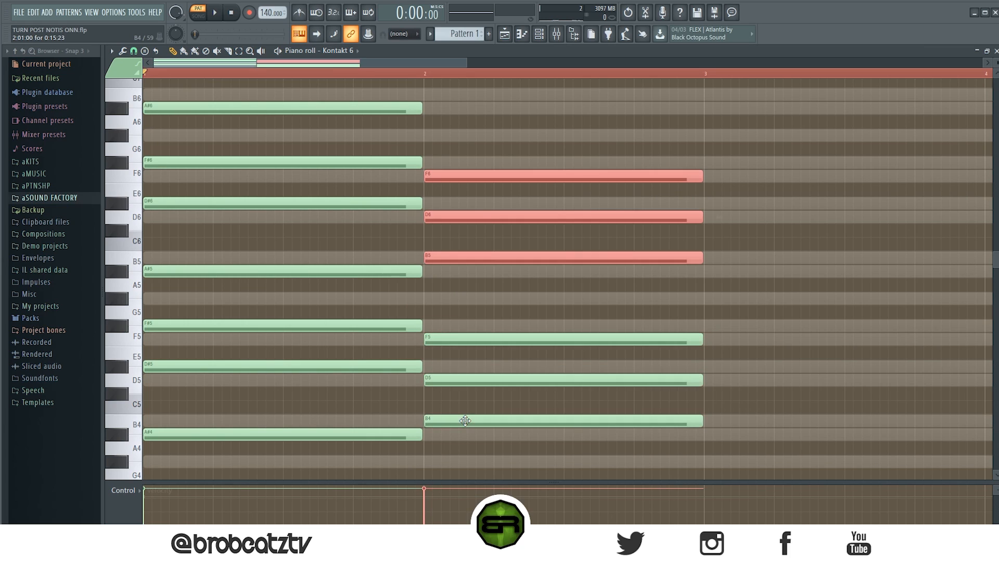
left_click(828, 328, "ctrl")
Add a one-bar G#5 note to the second chord, between its F5 and B5 notes.
left_click_drag(699, 279, 520, 332)
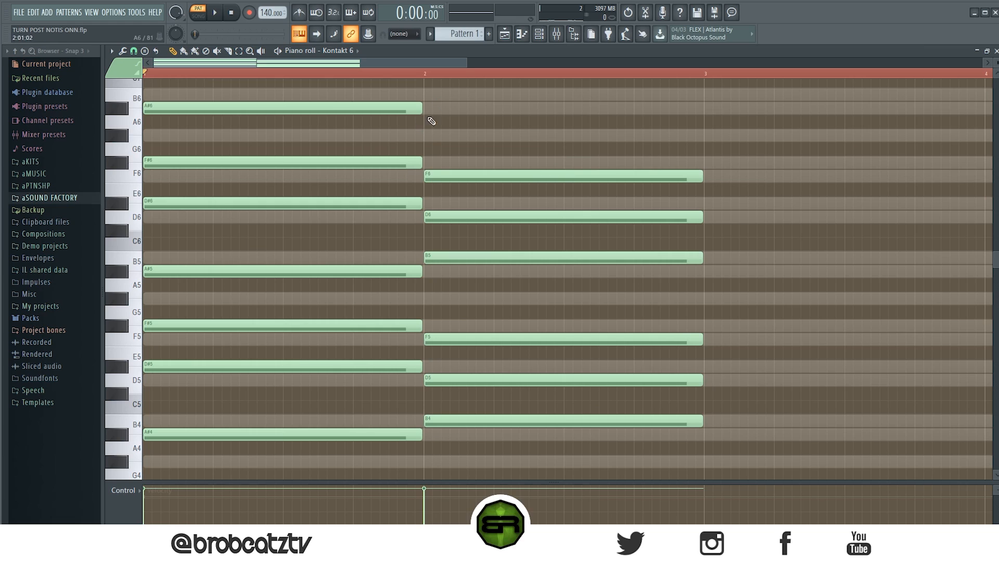
left_click(432, 339)
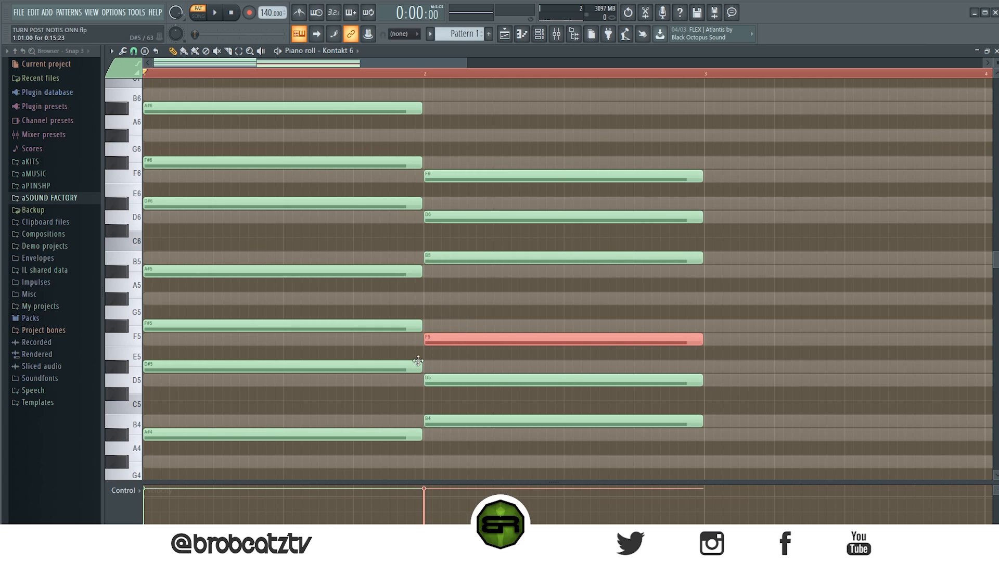
left_click(430, 300)
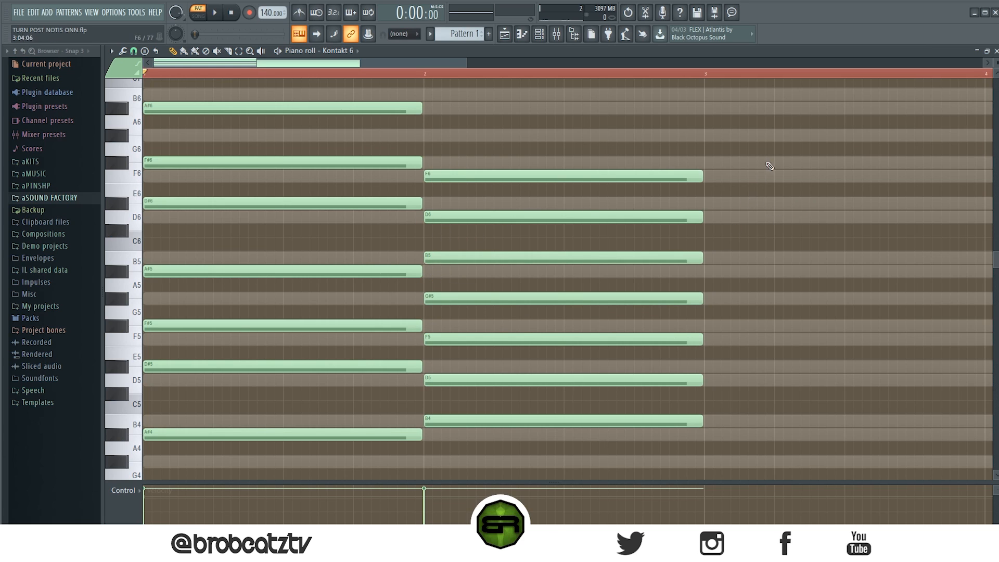
Compare the notes of the two expanded chords and play back the progression.
left_click_drag(748, 121, 368, 433)
left_click(408, 109, "ctrl")
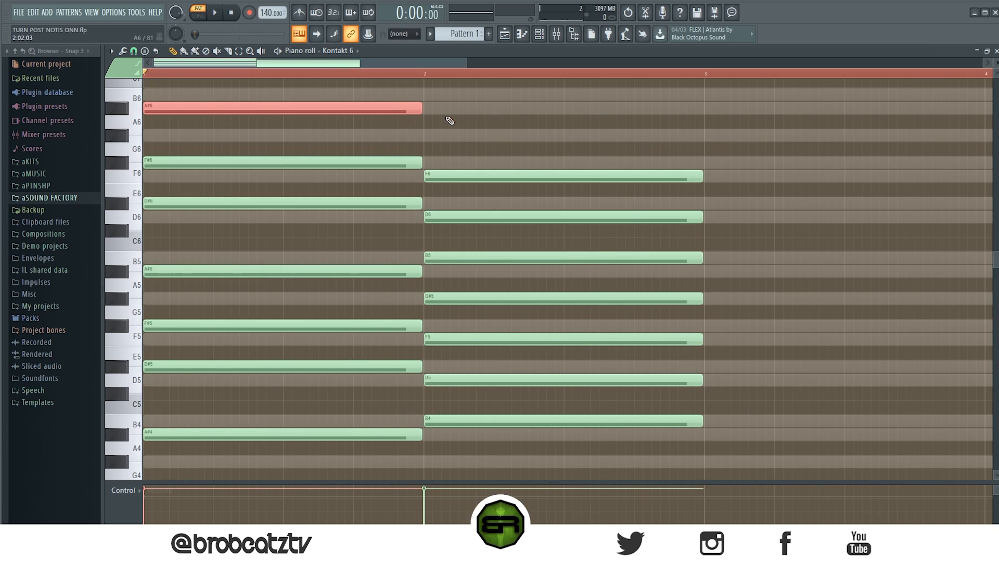
left_click_drag(449, 120, 229, 363)
left_click_drag(778, 137, 275, 437)
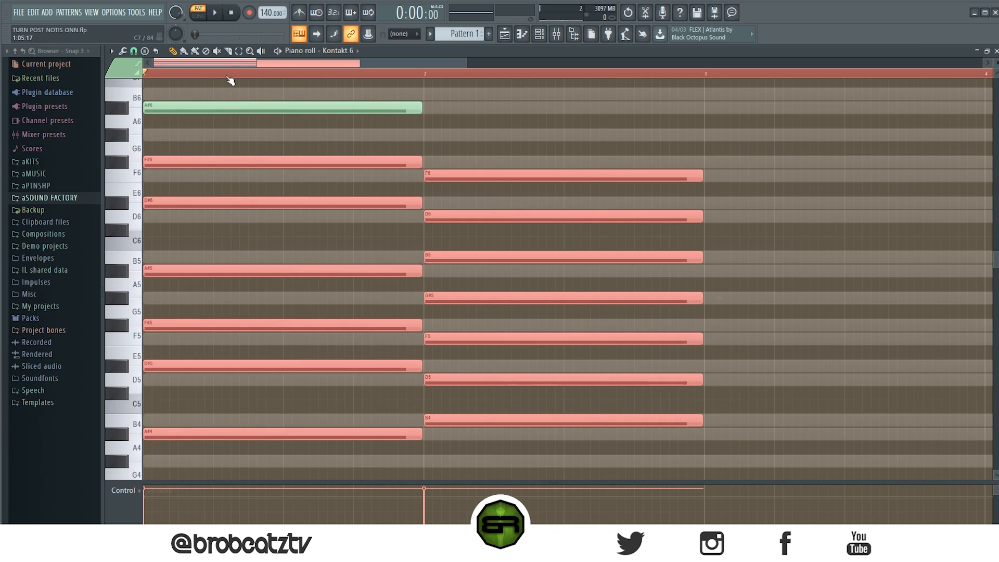
left_click(215, 14)
key("ctrl+d")
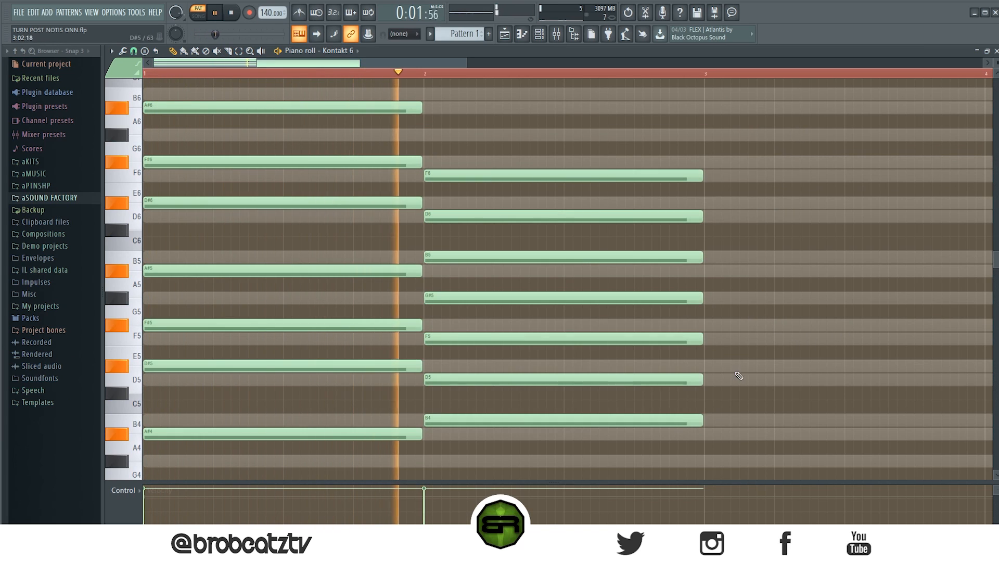
key("space")
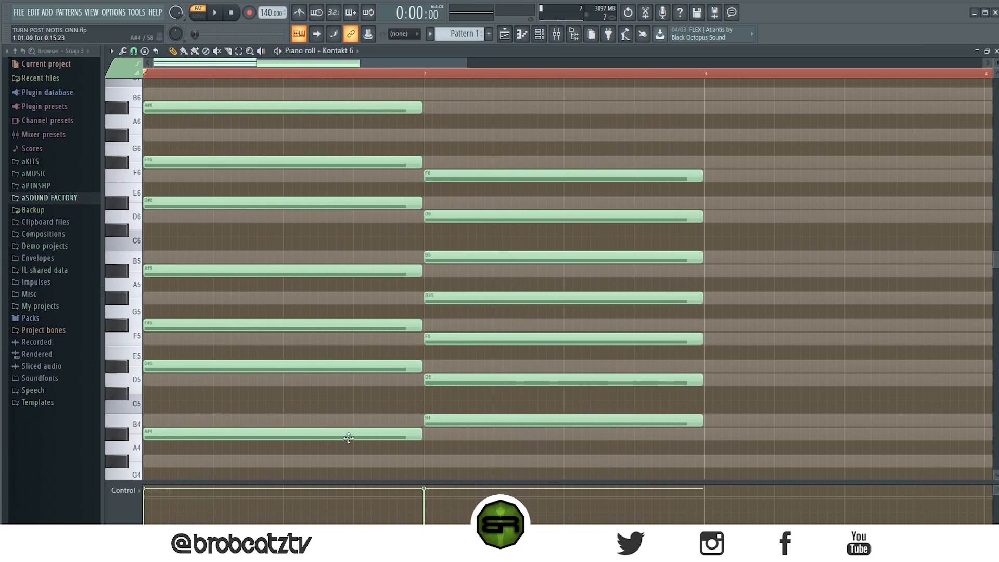
Recolour all the notes in both chords pink.
left_click_drag(147, 99, 93, 379)
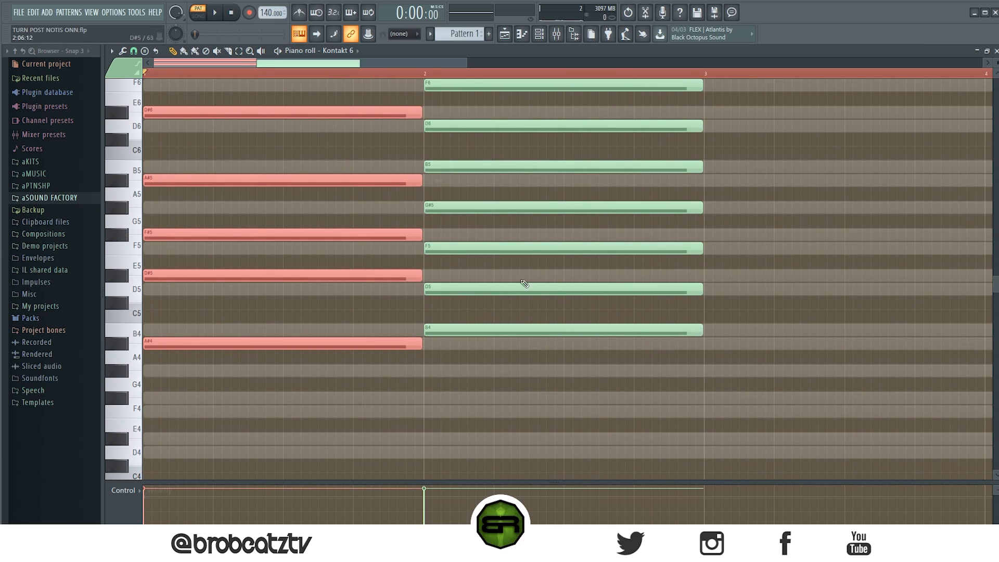
key("ctrl+d")
left_click_drag(708, 417, 179, 65)
left_click(125, 71)
left_click(179, 85)
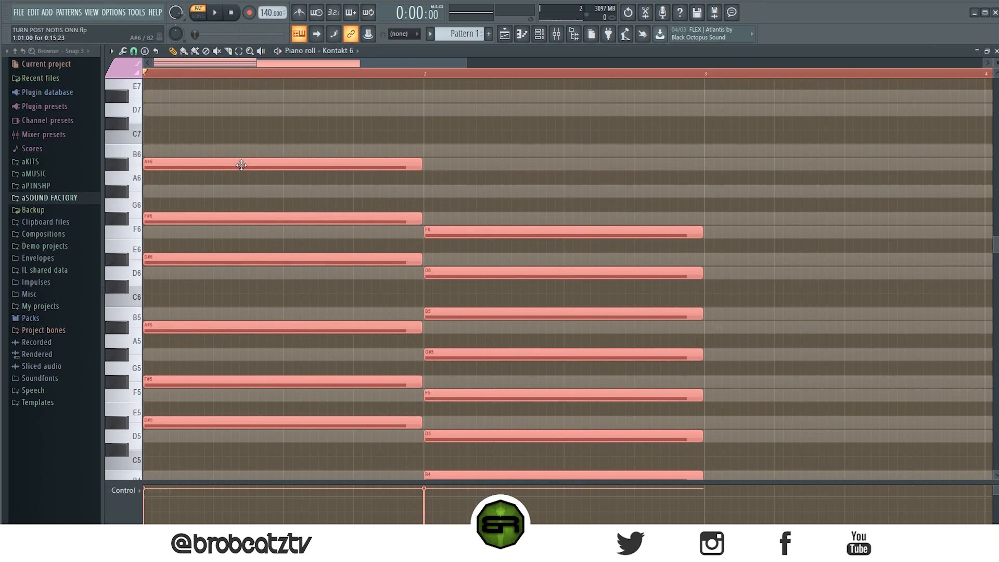
key("ctrl+d")
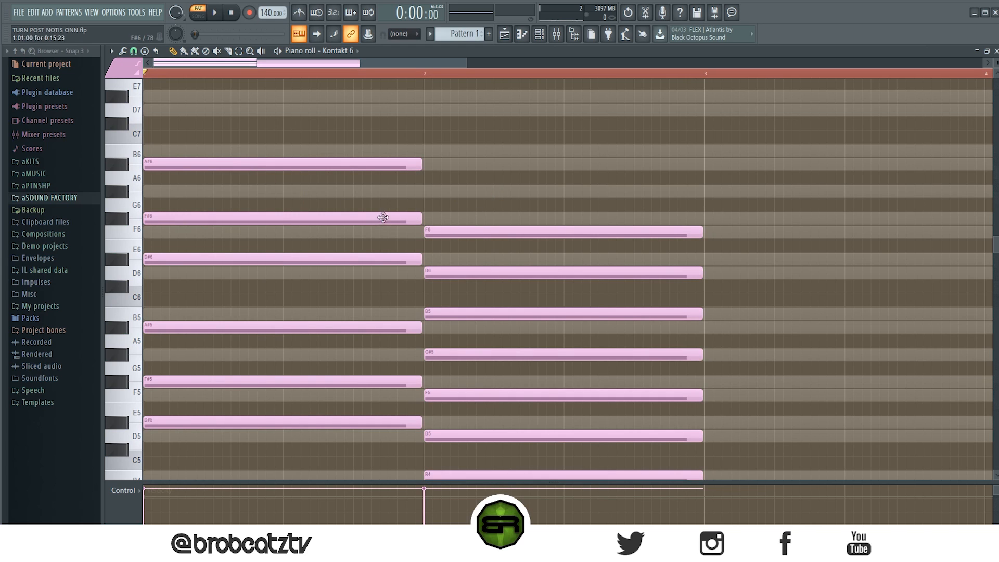
scroll(374, 242, "down", 4)
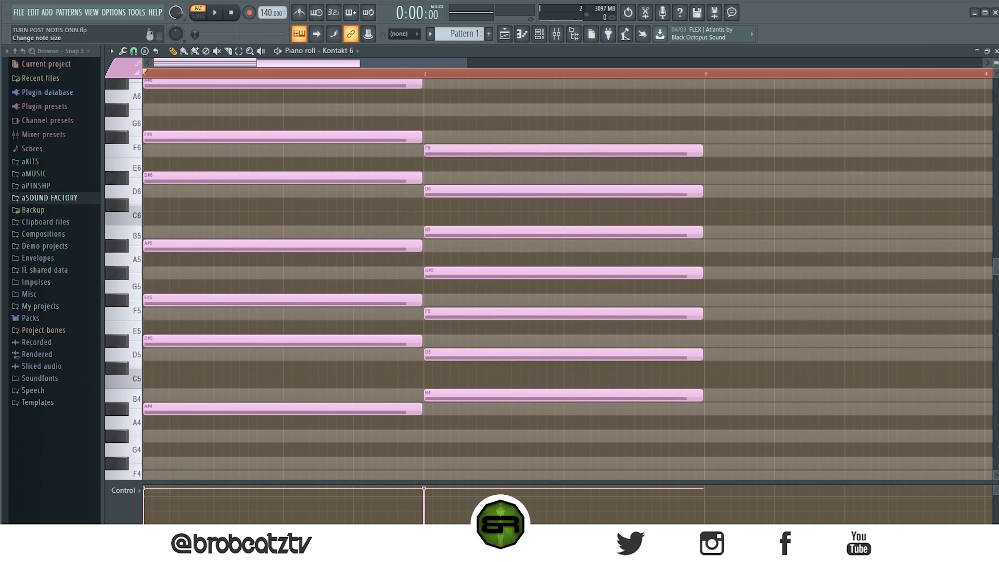
scroll(843, 197, "up", 2)
scroll(843, 197, "down", 1)
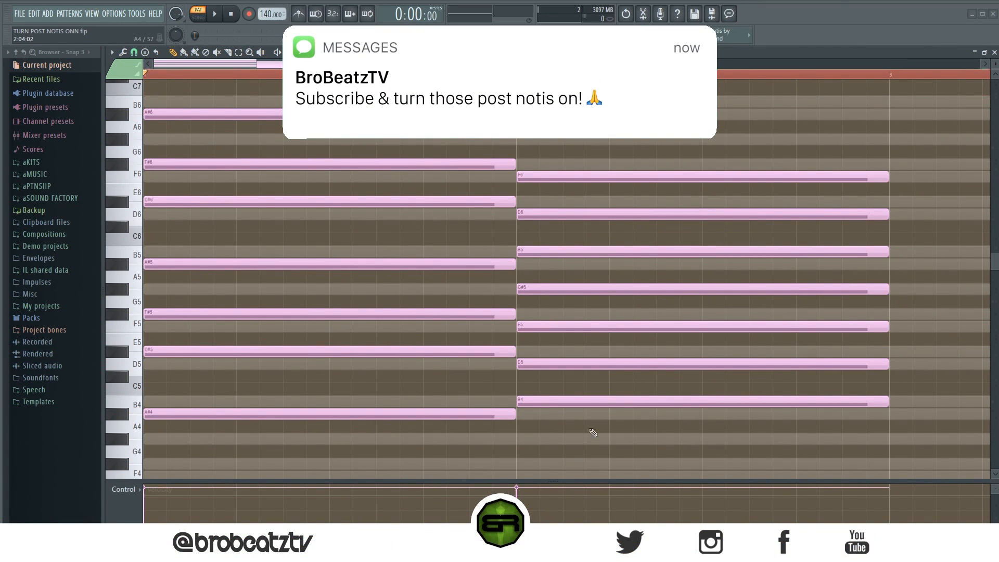
Examine the corresponding note pairs of the two chords, from the lowest A#4 and B4 up to the top notes.
left_click_drag(570, 393, 355, 442)
left_click(437, 396, "ctrl")
left_click_drag(543, 341, 500, 376)
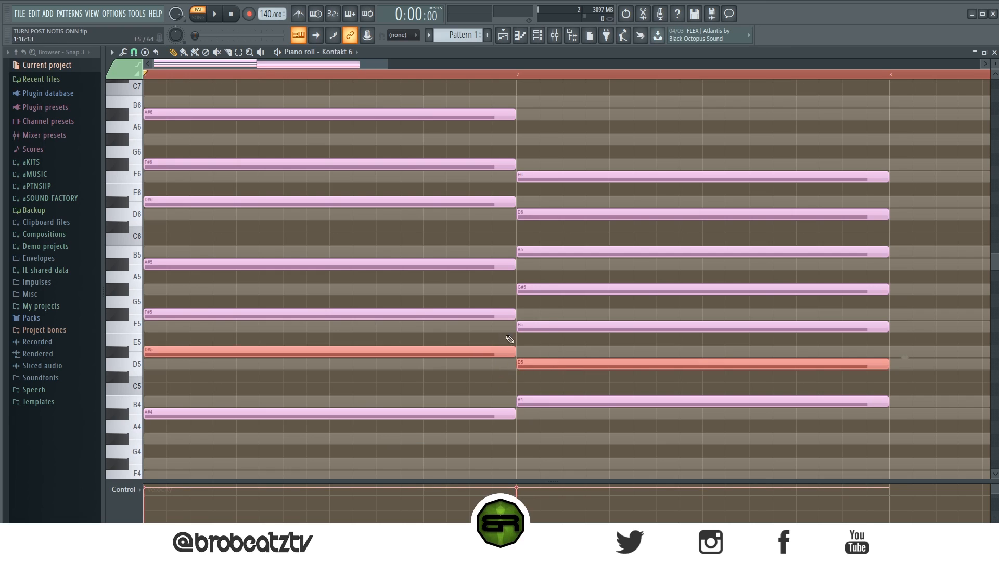
left_click_drag(541, 317, 502, 354)
left_click(587, 121, "ctrl")
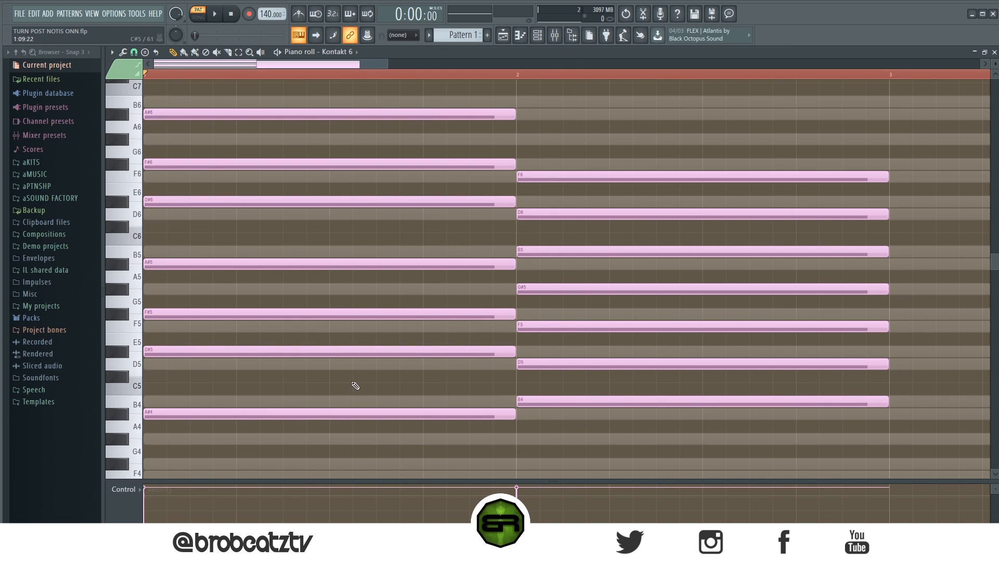
left_click(378, 414, "ctrl+shift")
left_click(555, 401, "ctrl+shift")
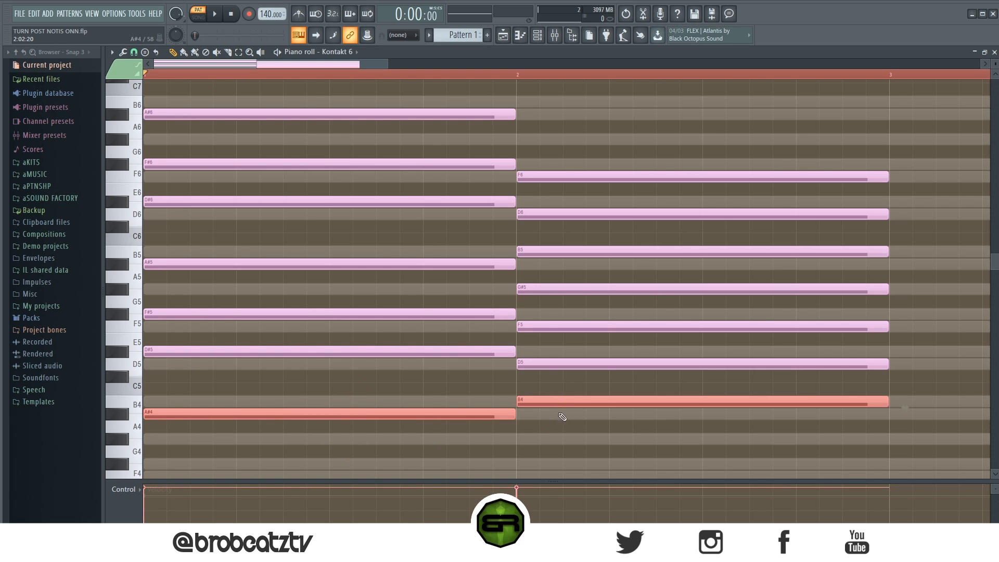
left_click_drag(554, 121, 601, 314)
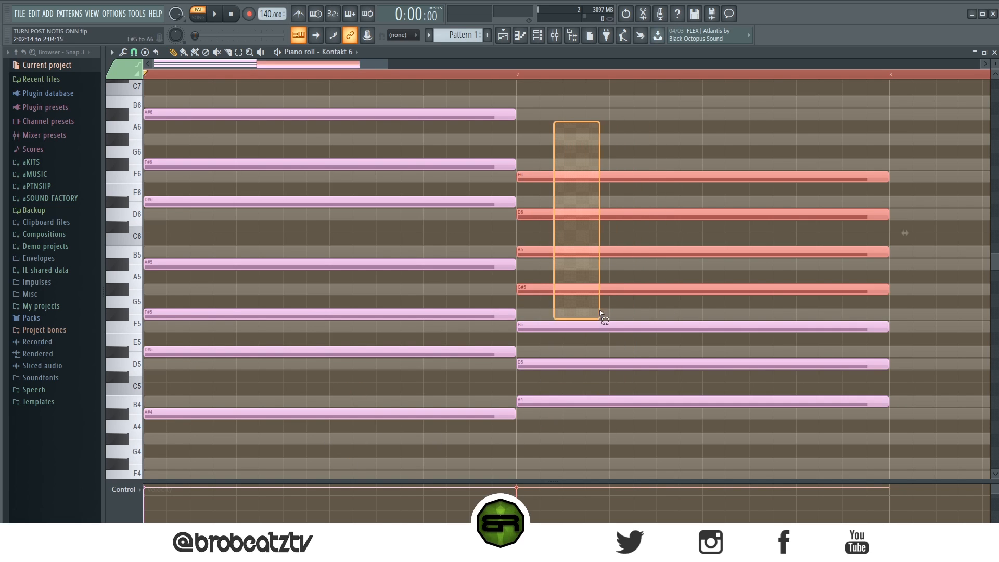
left_click(609, 146)
left_click_drag(411, 403, 564, 432)
left_click(558, 435, "ctrl")
left_click_drag(565, 159, 568, 183)
left_click(563, 182, "ctrl")
Recolour the lowest notes, A#4 and B4, green and split each into two consecutive half-bar notes.
left_click_drag(421, 404, 550, 402)
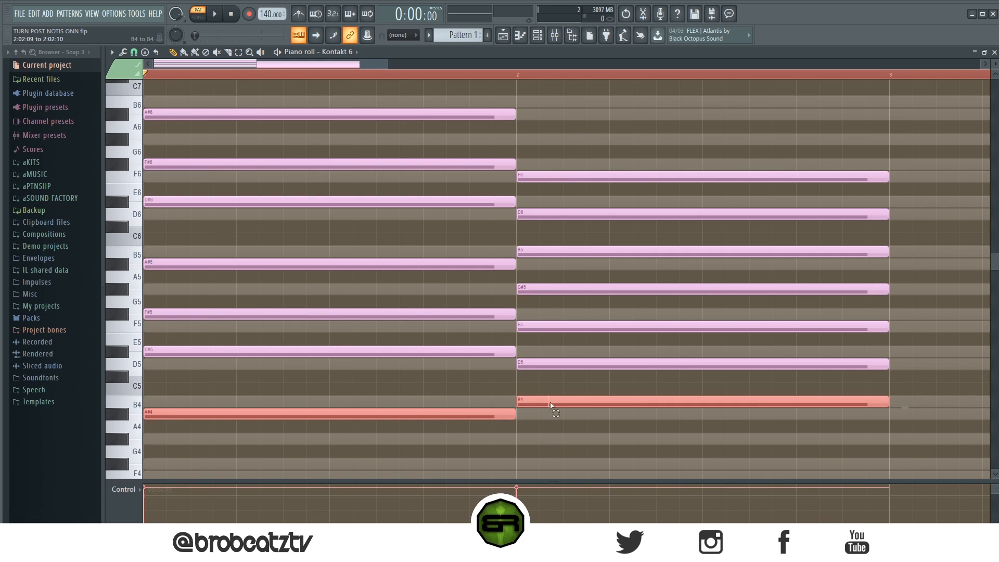
left_click(309, 158, "ctrl")
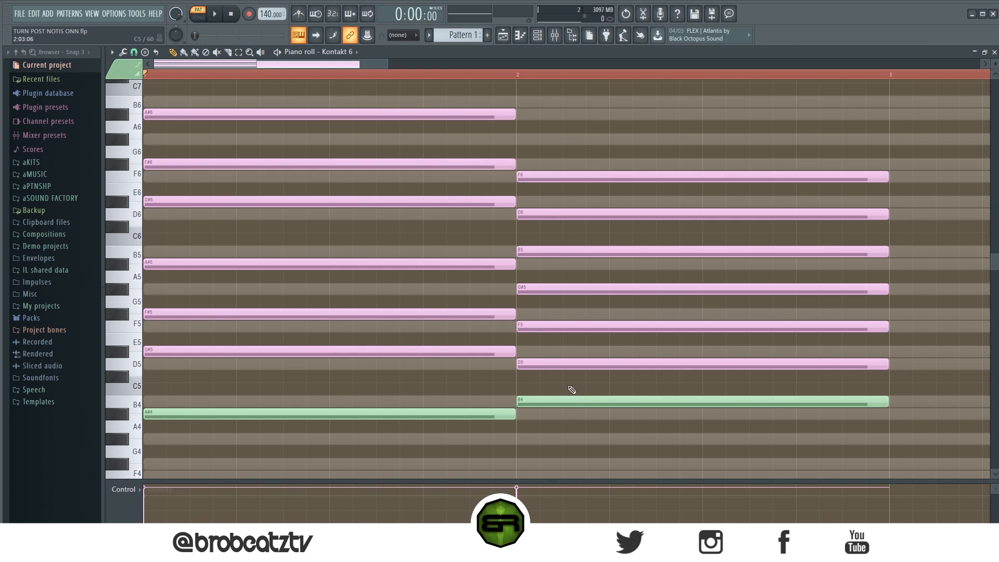
left_click_drag(592, 384, 322, 442)
left_click_drag(515, 414, 328, 427)
left_click_drag(239, 415, 438, 421, "shift")
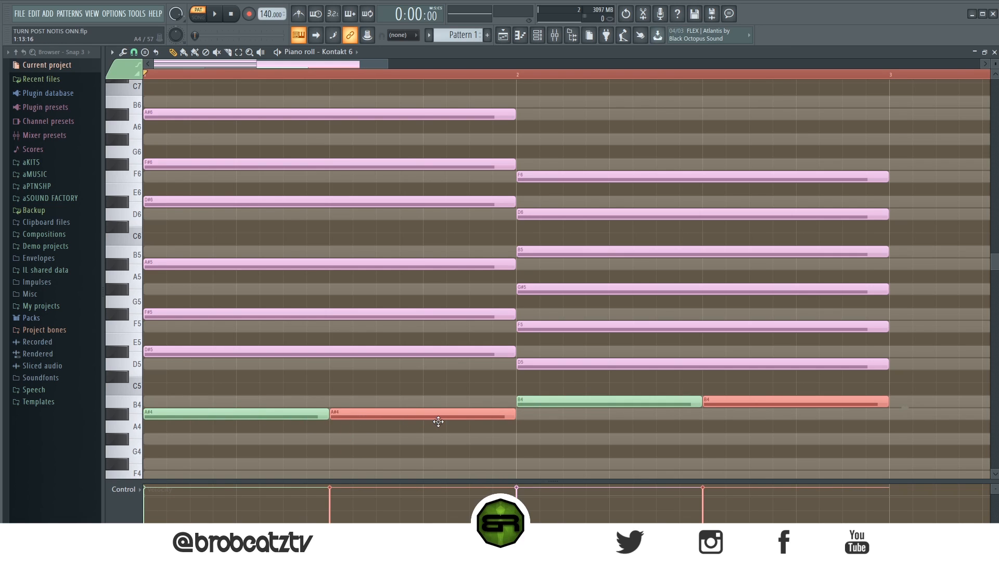
key("ctrl+d")
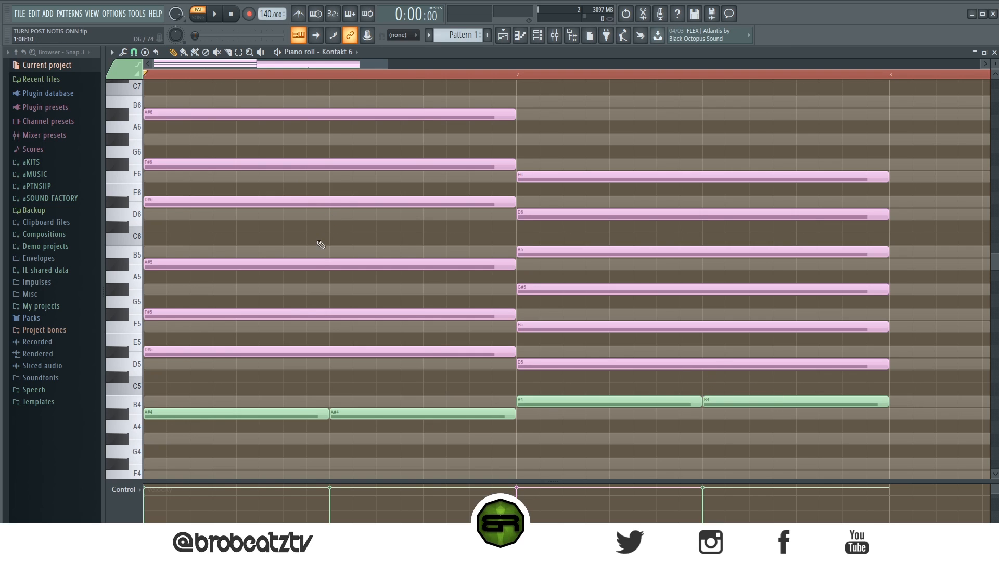
Play back the pattern and set a time selection covering the first two bars.
key("space")
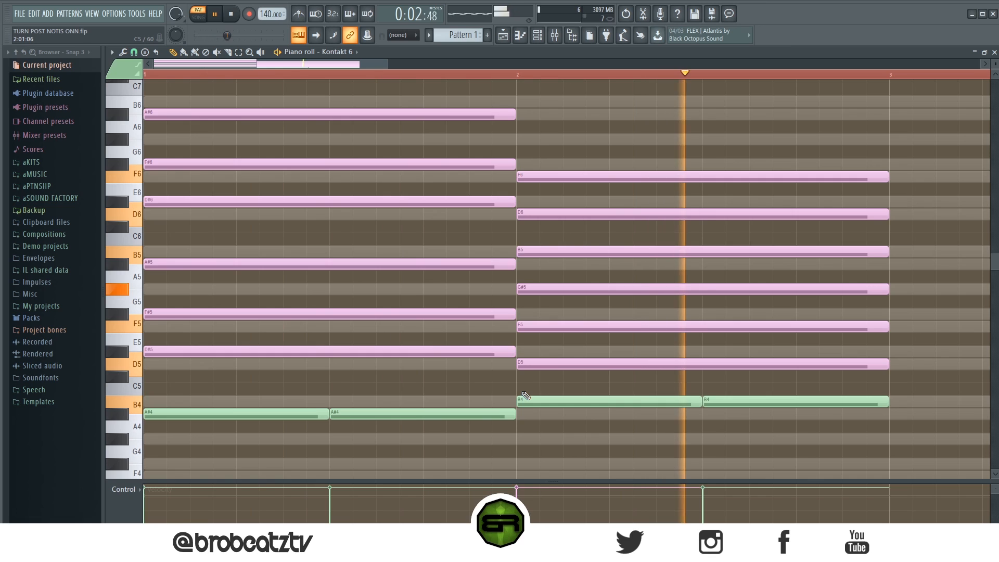
key("space")
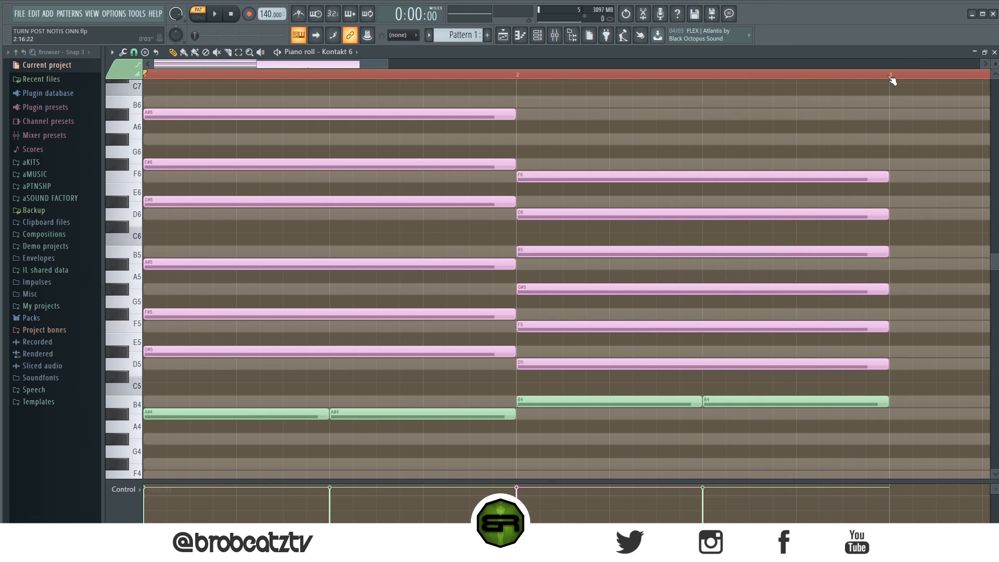
left_click_drag(891, 80, 344, 333)
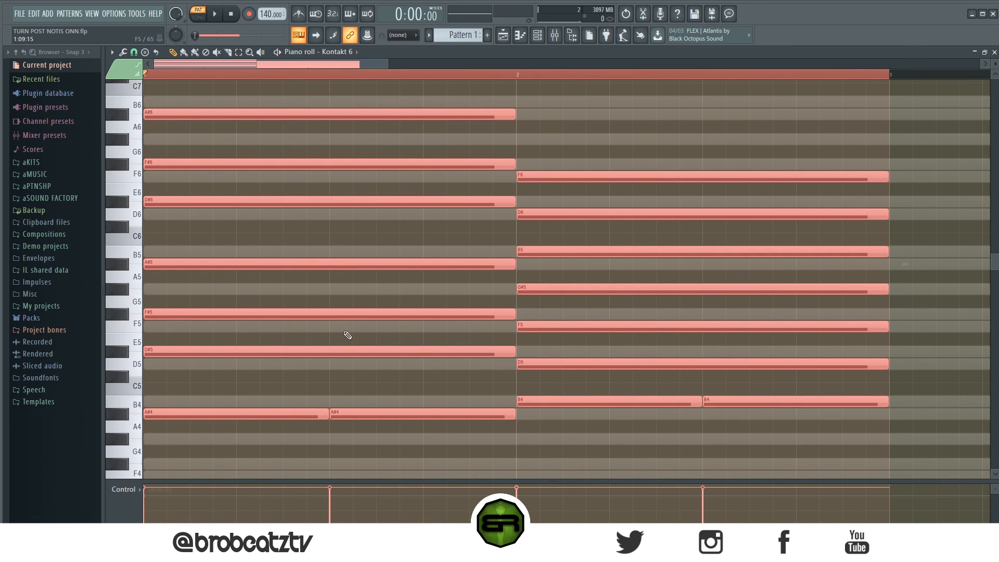
left_click(348, 382)
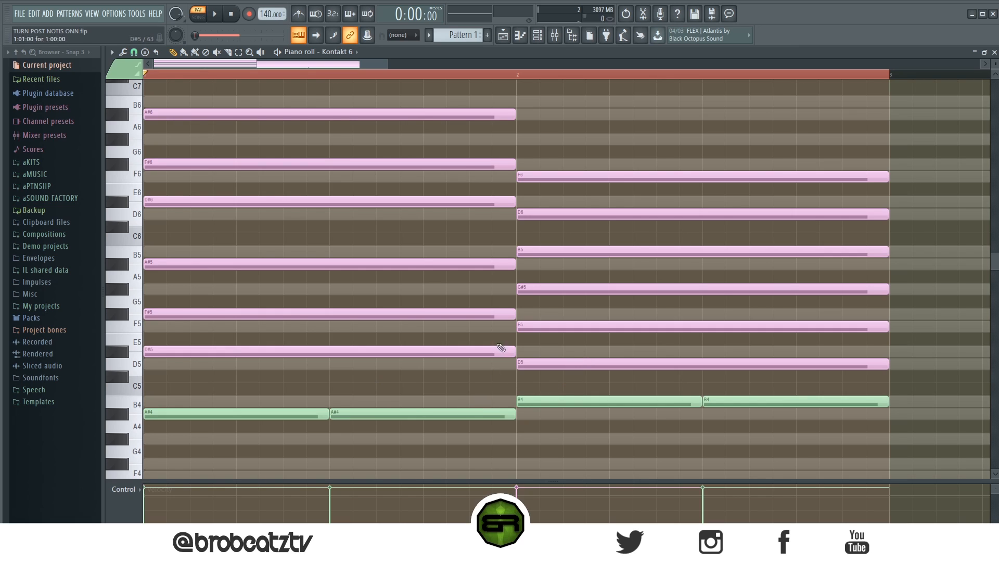
Trim half a beat off the start of the D#5 and D5 notes, keeping their ends in place.
left_click(574, 363)
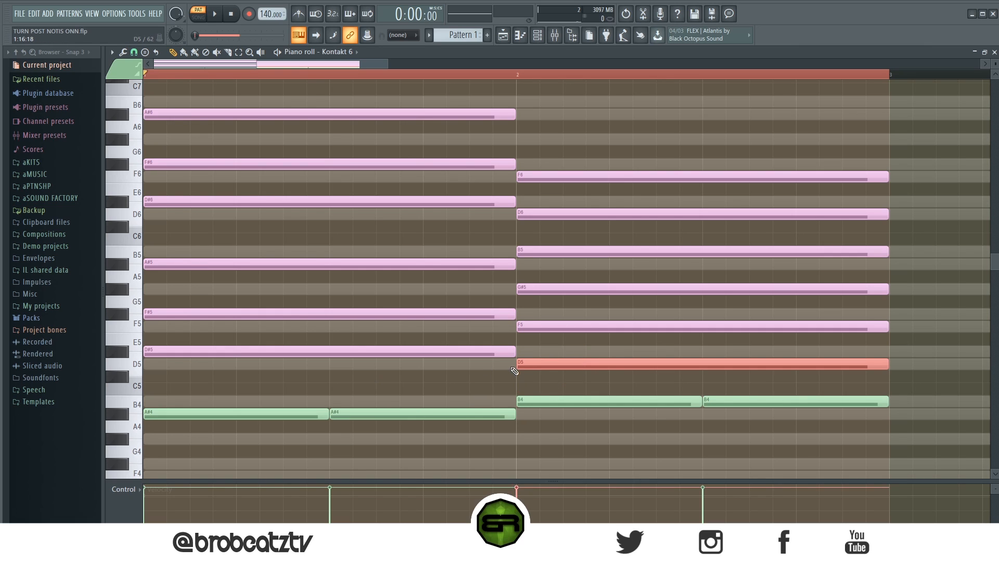
left_click(466, 346, "ctrl")
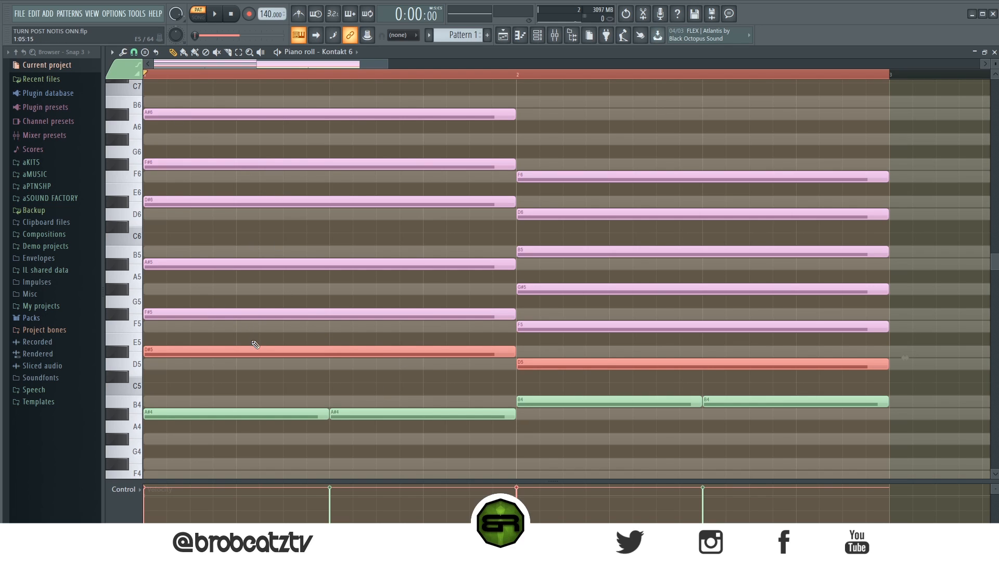
left_click_drag(152, 358, 197, 367)
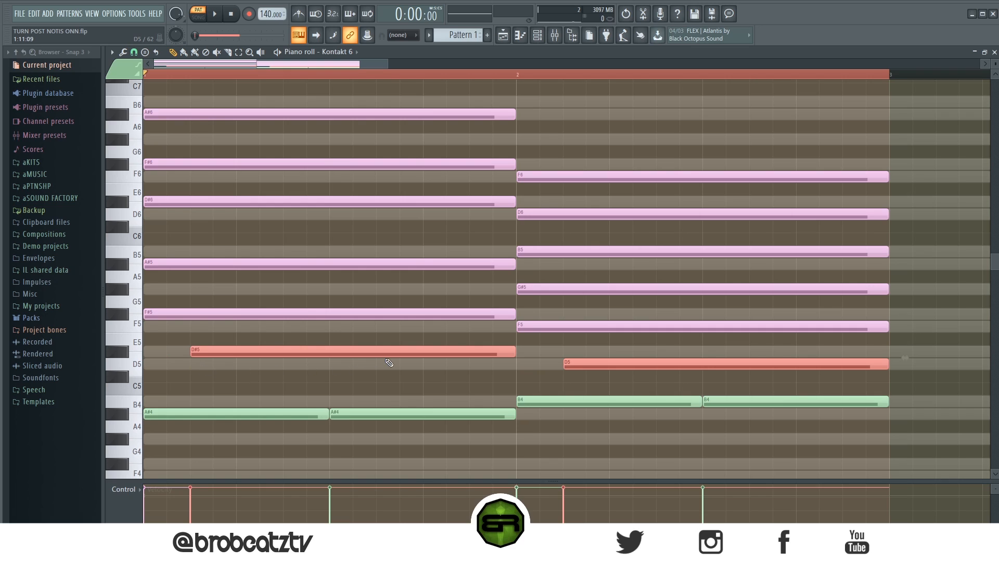
Turn the D#5 and D5 notes into two consecutive half-bar notes each, and trim the last D5 to end at bar 3.
left_click_drag(502, 355, 371, 354)
left_click_drag(276, 352, 462, 352)
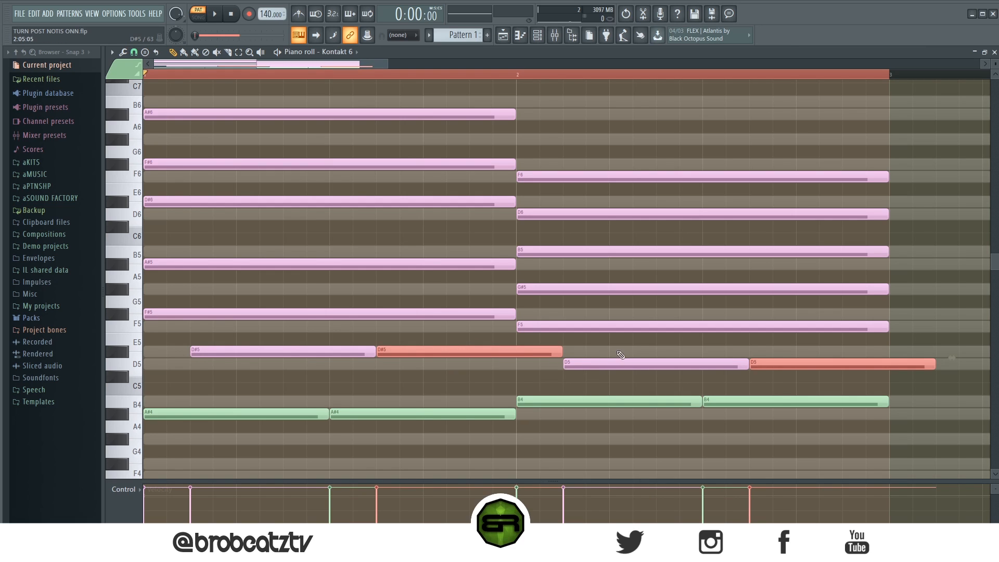
left_click(651, 345, "ctrl")
left_click_drag(934, 364, 661, 383)
left_click(509, 351, "ctrl+shift")
left_click_drag(324, 352, 287, 376)
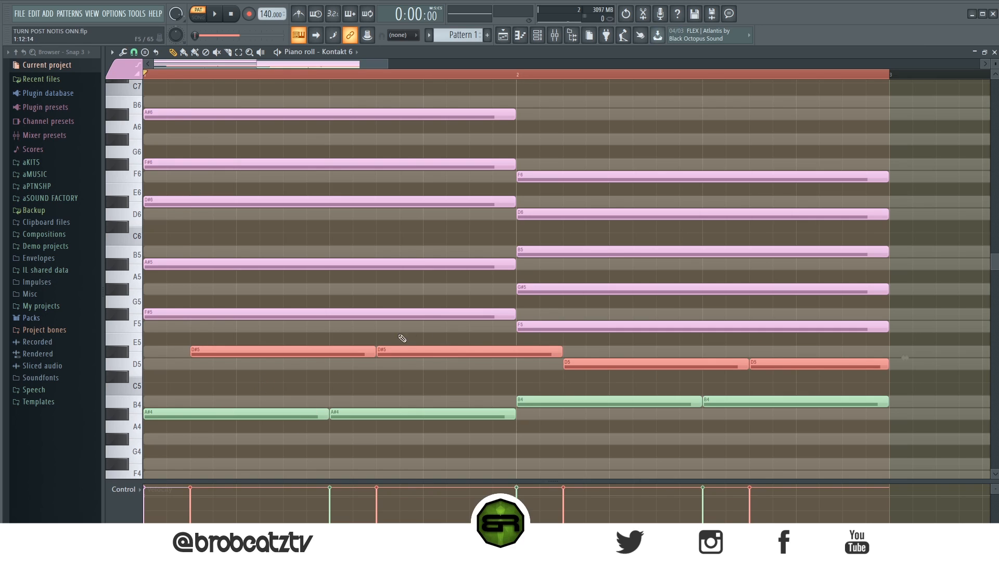
Recolour the D#5 and D5 notes green and play back the pattern.
left_click(125, 69)
left_click(123, 88)
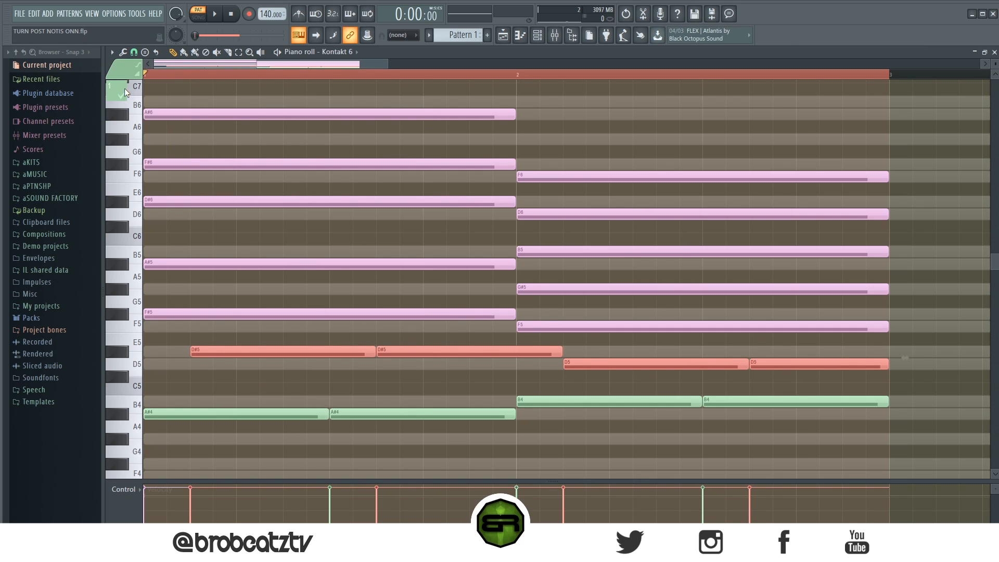
key("ctrl+d")
key("space")
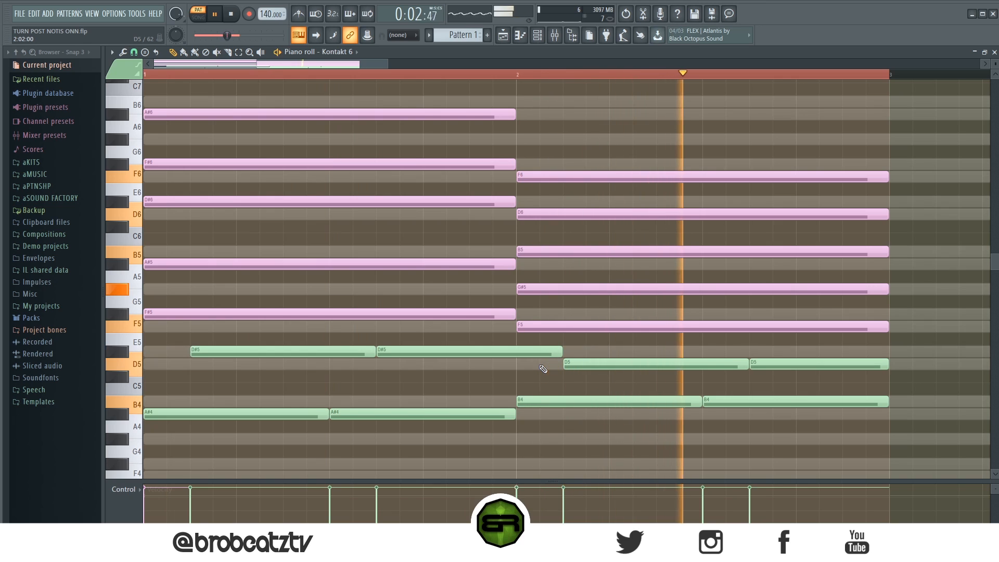
key("space")
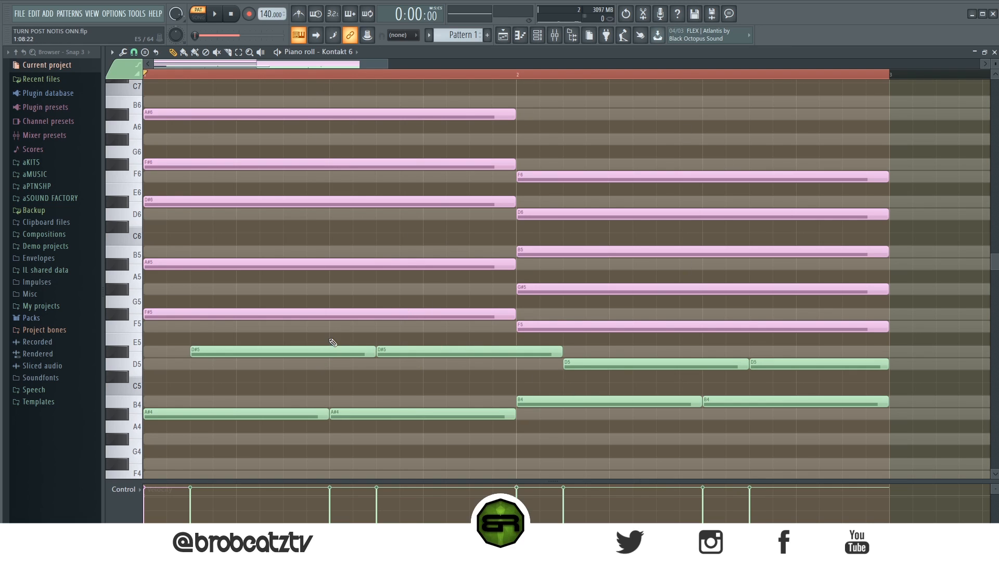
Trim one and a half beats off the start of the F#5 and F5 notes, keeping their ends in place.
left_click(349, 312)
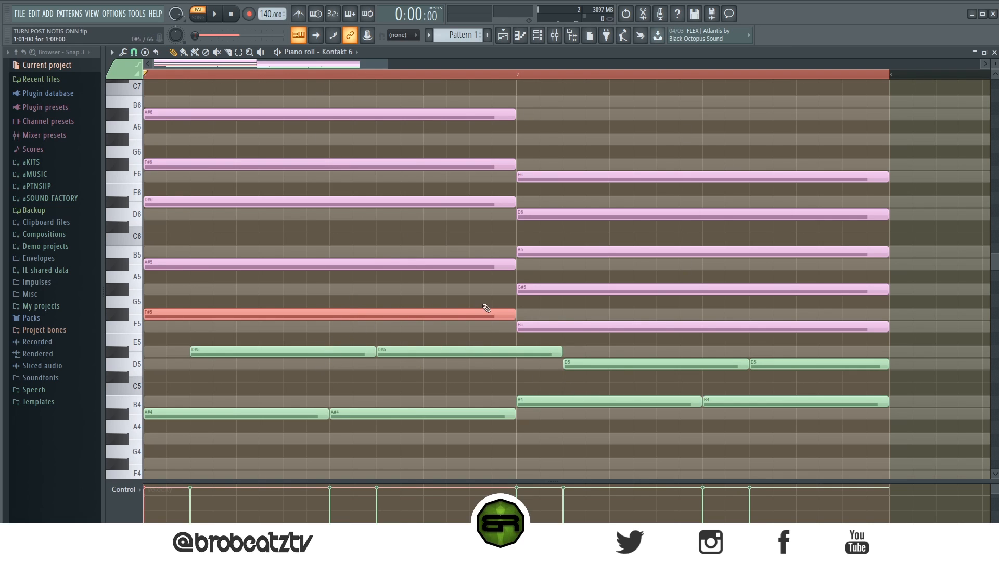
left_click(579, 323, "ctrl+shift")
left_click(246, 358, "ctrl")
left_click_drag(434, 302, 577, 325)
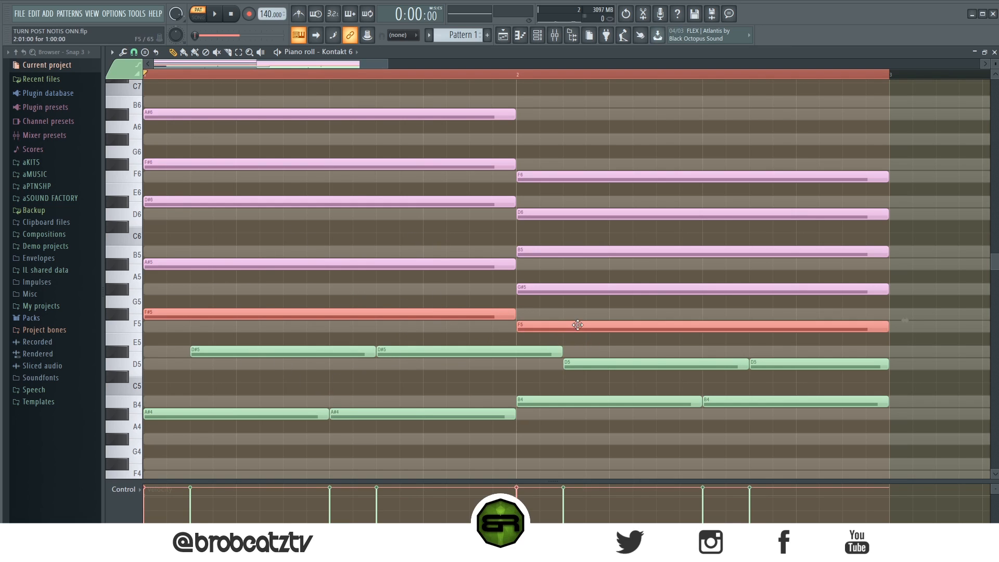
left_click_drag(147, 318, 296, 324)
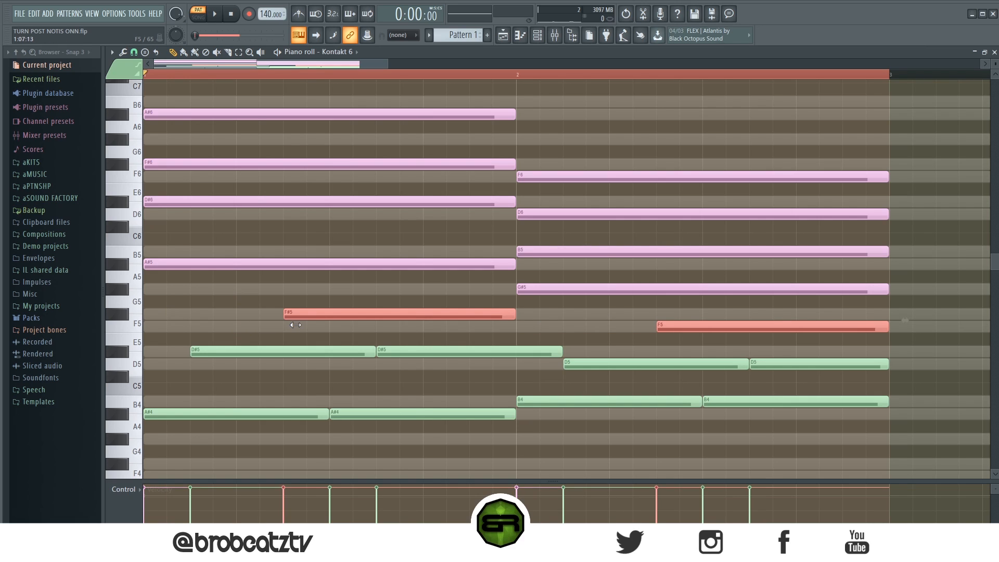
Highlight the F#5 note together with the two D#5 notes to compare their start positions, and clear the selection.
left_click(312, 295)
left_click(367, 311)
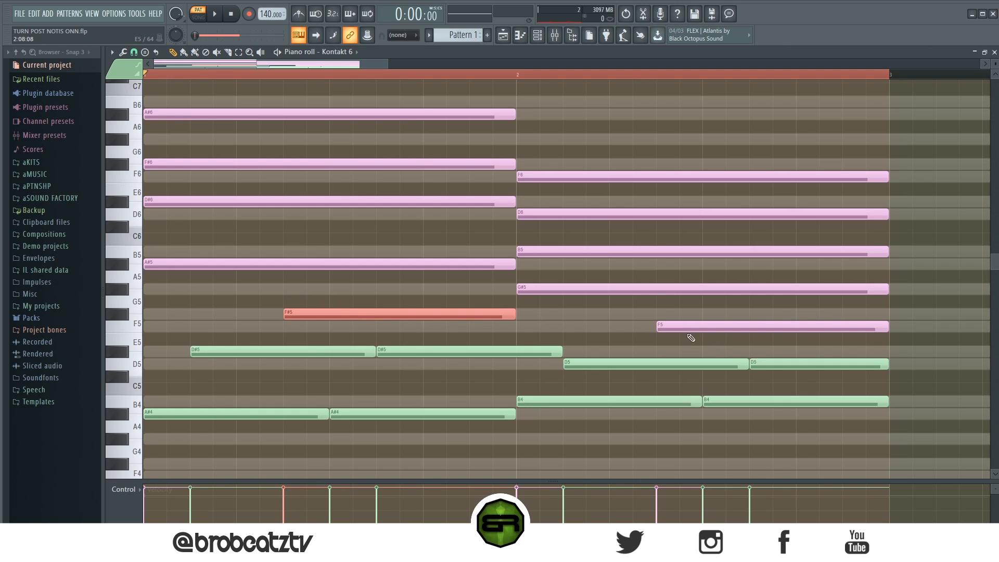
mouse_move(284, 314)
left_mouse_down()
mouse_move(326, 319)
mouse_move(259, 318)
mouse_move(284, 319)
left_mouse_up()
left_click(274, 349, "ctrl")
left_click(415, 349, "ctrl")
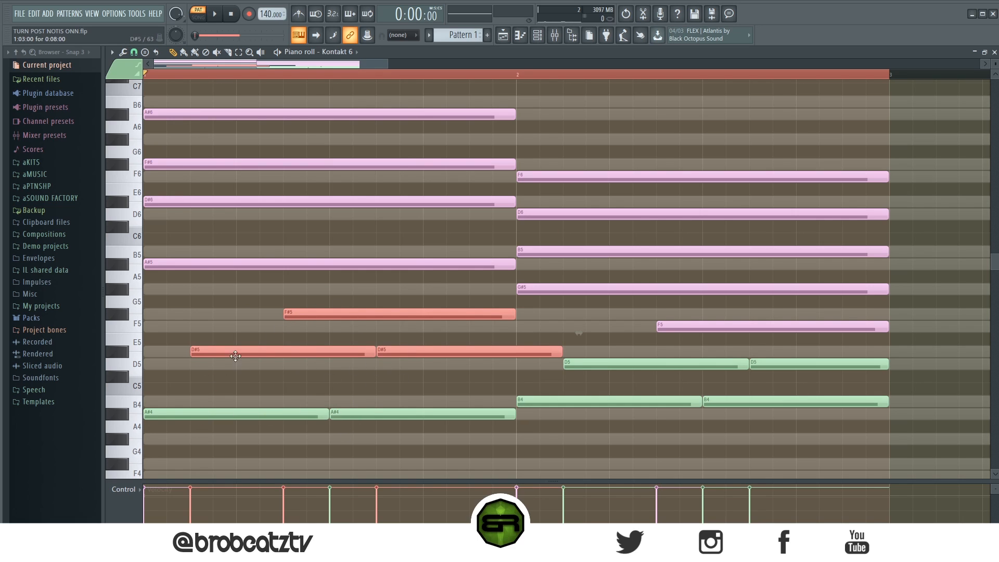
key("ctrl+d")
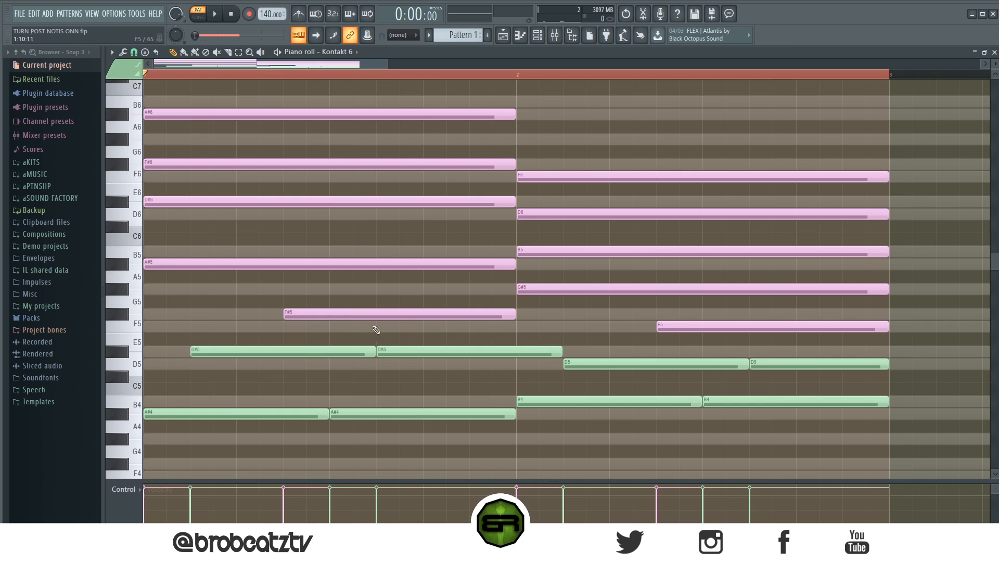
Recolour the F#5 and F5 notes green and play back the pattern.
left_click(667, 325, "ctrl")
left_click(401, 314, "ctrl")
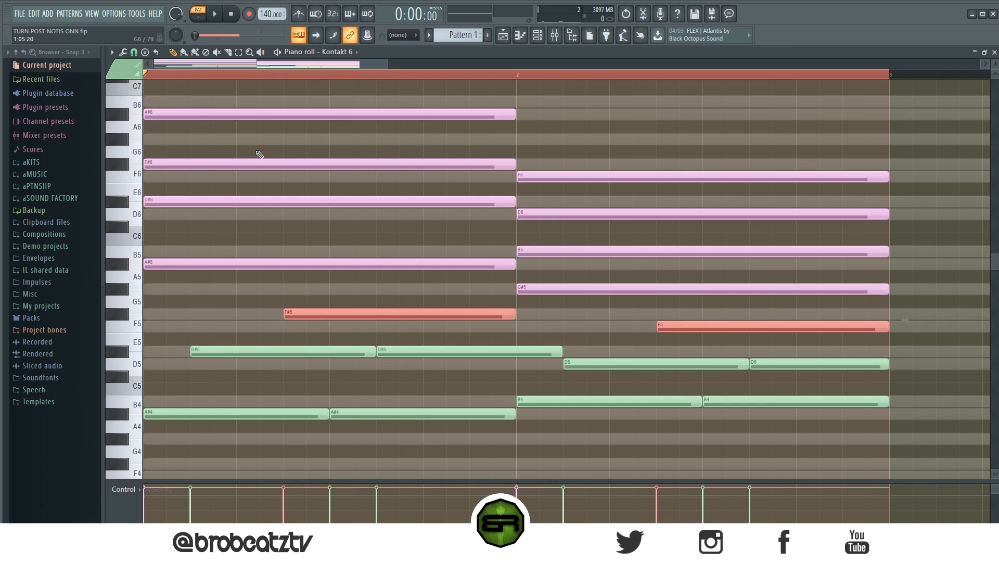
key("alt+c")
key("ctrl+d")
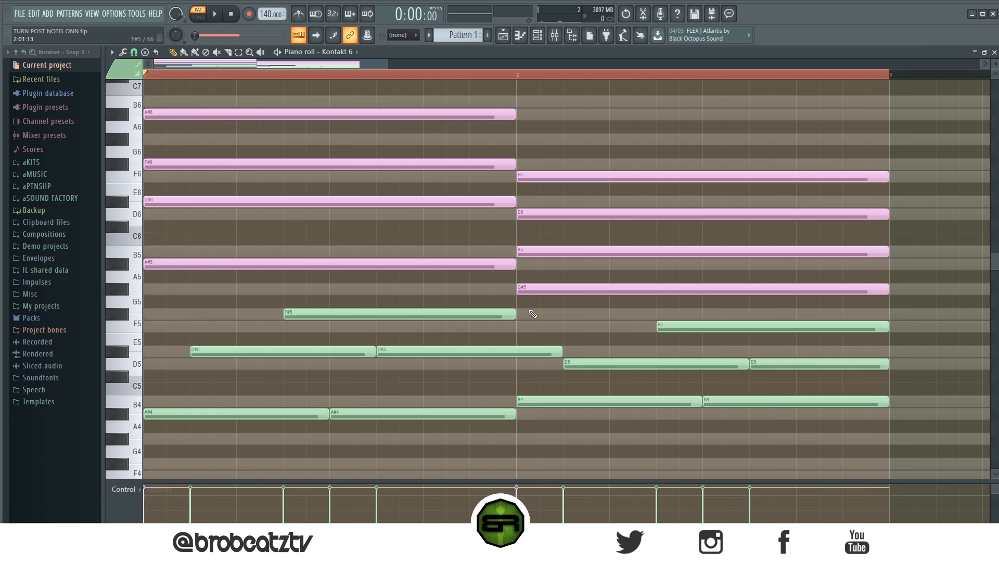
key("space")
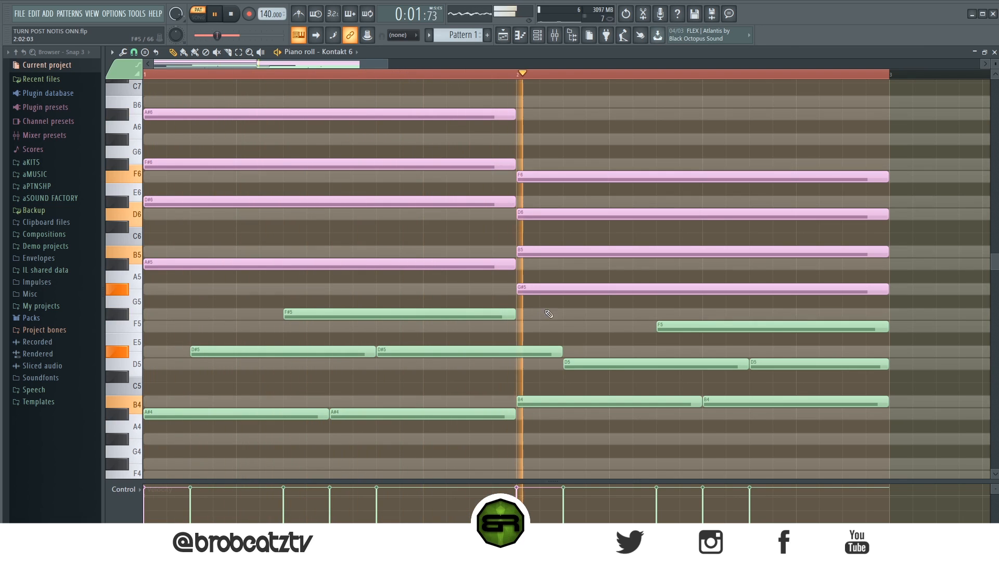
key("space")
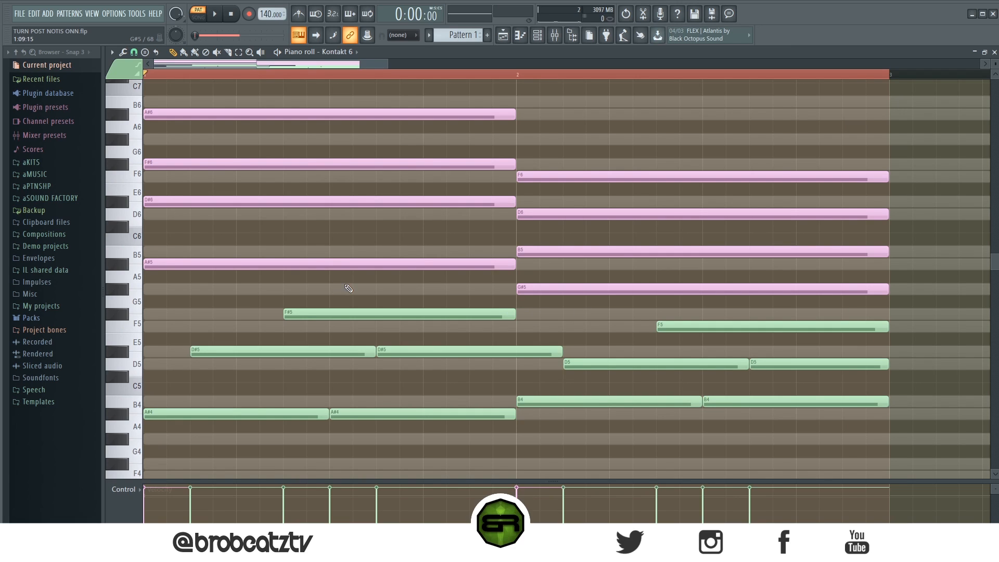
Trim one beat off the start of the A#5 and G#5 notes, keeping their ends in place.
left_click(294, 264, "ctrl+shift")
left_click(598, 288, "ctrl+shift")
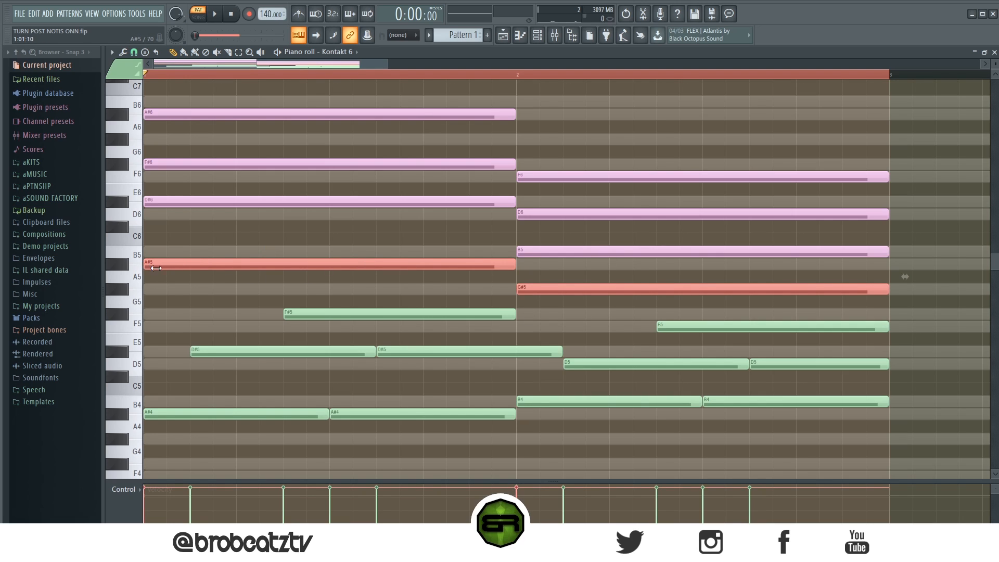
left_click_drag(145, 267, 238, 271)
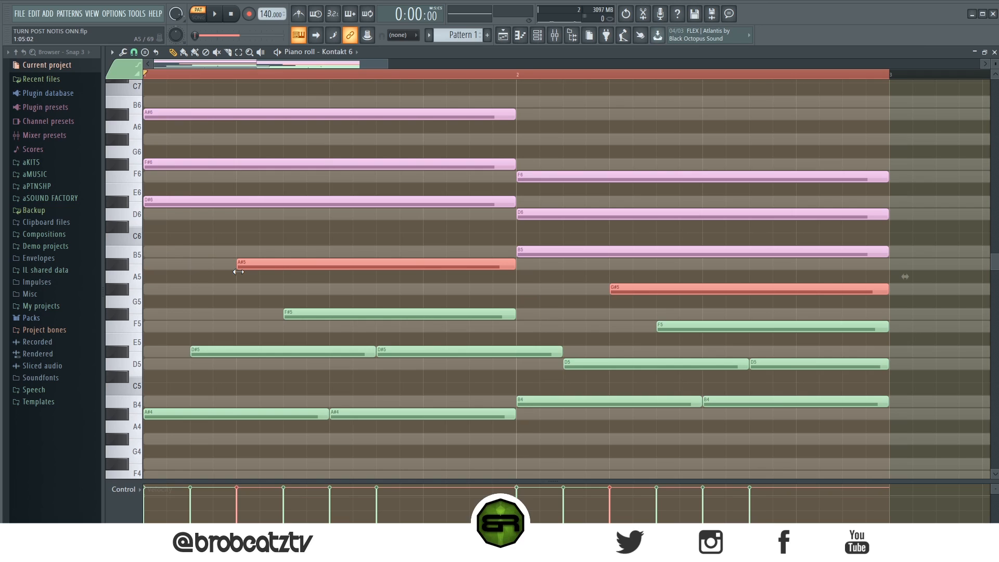
mouse_move(238, 271)
left_mouse_down()
mouse_move(439, 276)
mouse_move(237, 289)
left_mouse_up()
Recolour the A#5 and G#5 notes green and play back the pattern.
left_click(250, 166)
key("space")
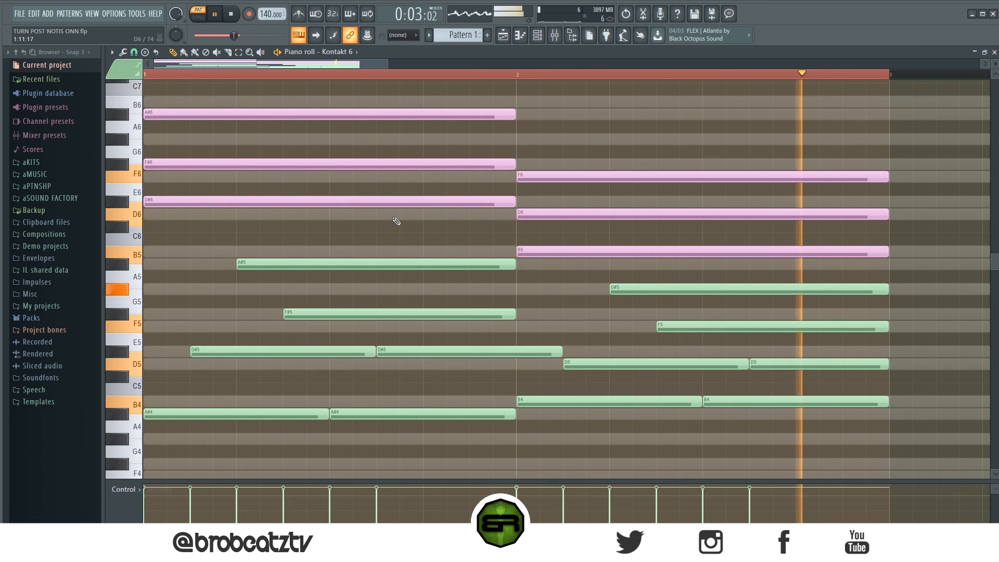
key("space")
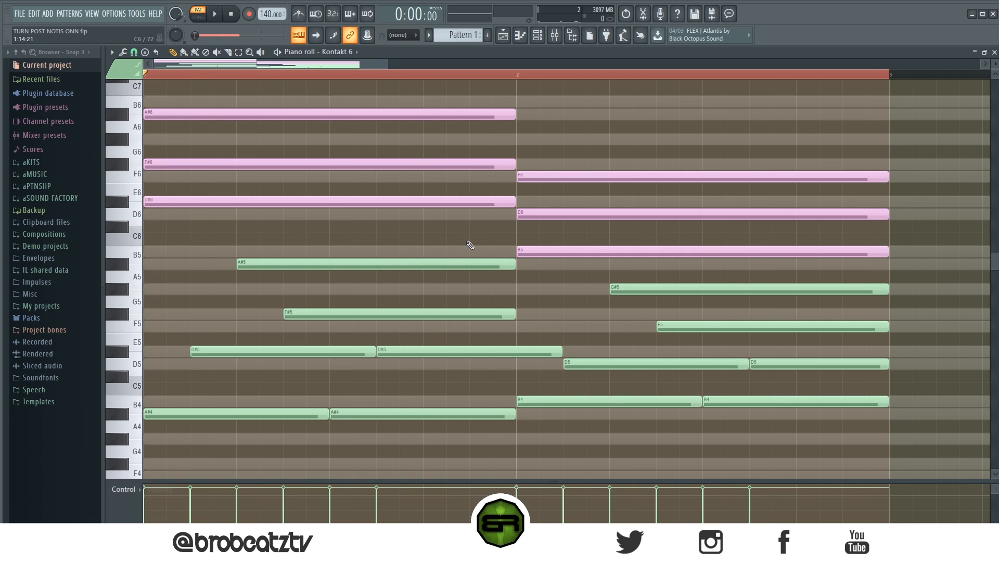
Trim two beats off the start of the D#6 and B5 notes and recolour them green.
left_click(555, 253, "ctrl+shift")
left_click(371, 202, "ctrl+shift")
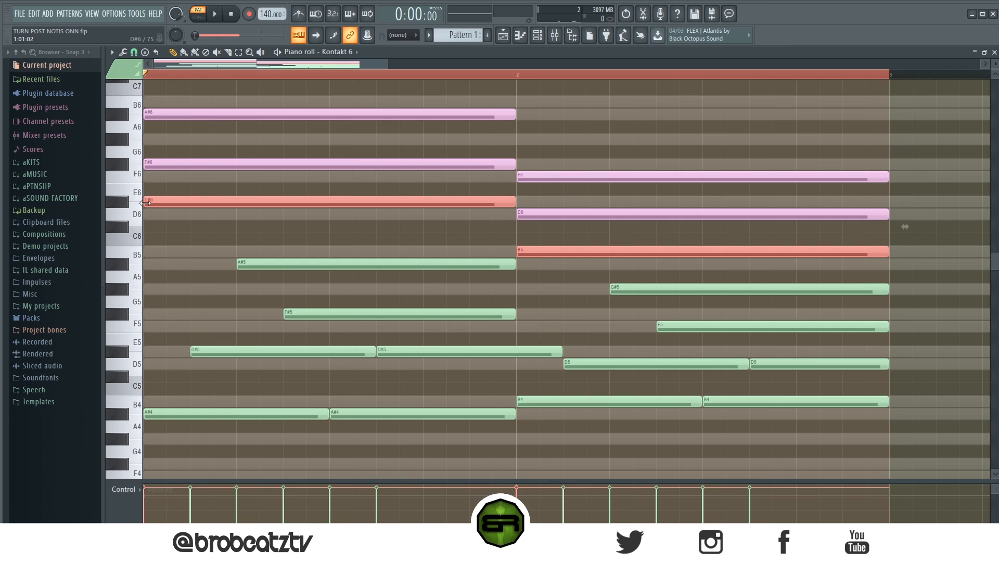
left_click_drag(146, 203, 324, 215)
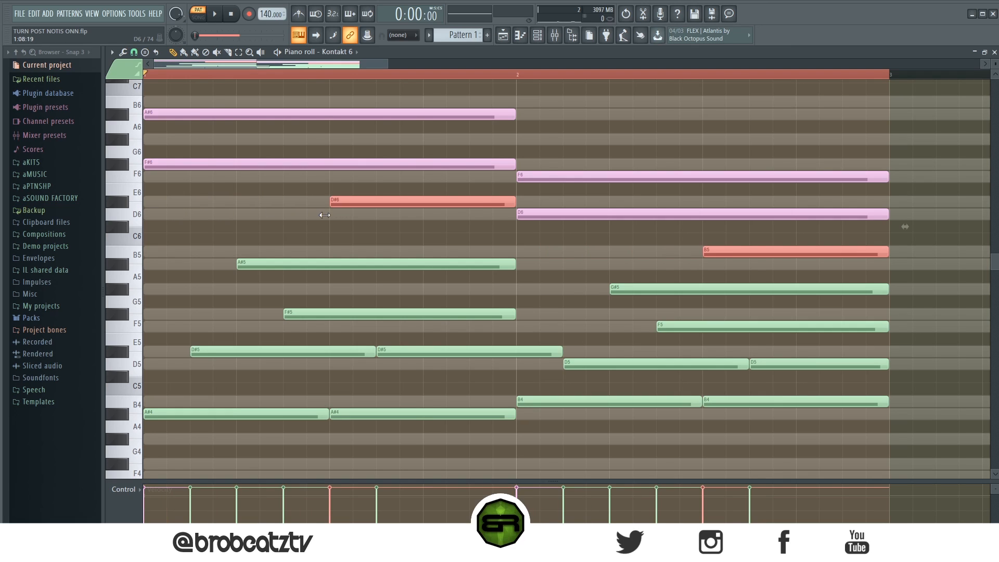
left_click(679, 247)
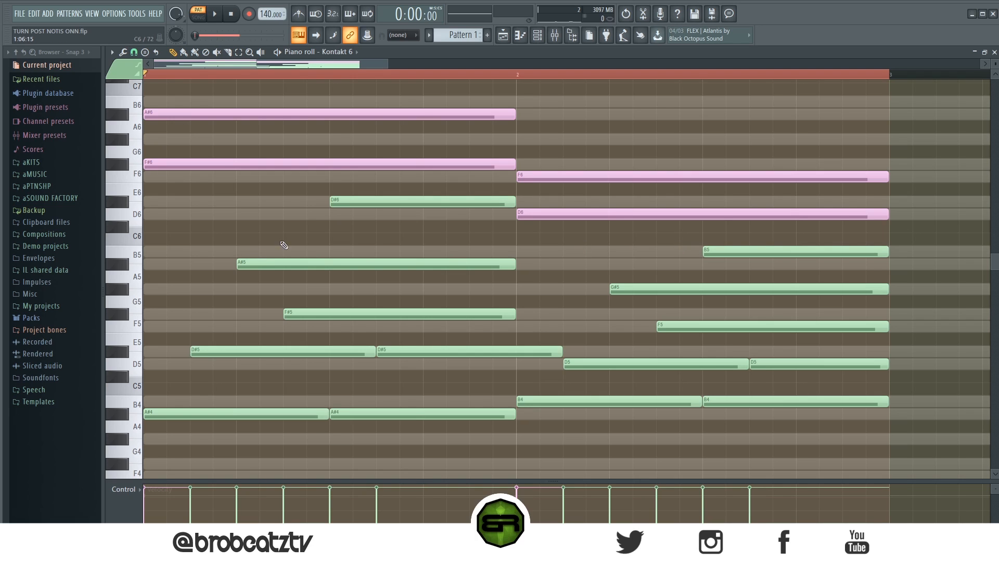
Compare the starts of D#6 with the second A#4 and of B5 with the second B4, and play back the pattern.
left_click(334, 201, "ctrl+shift")
left_click(340, 414, "ctrl+shift")
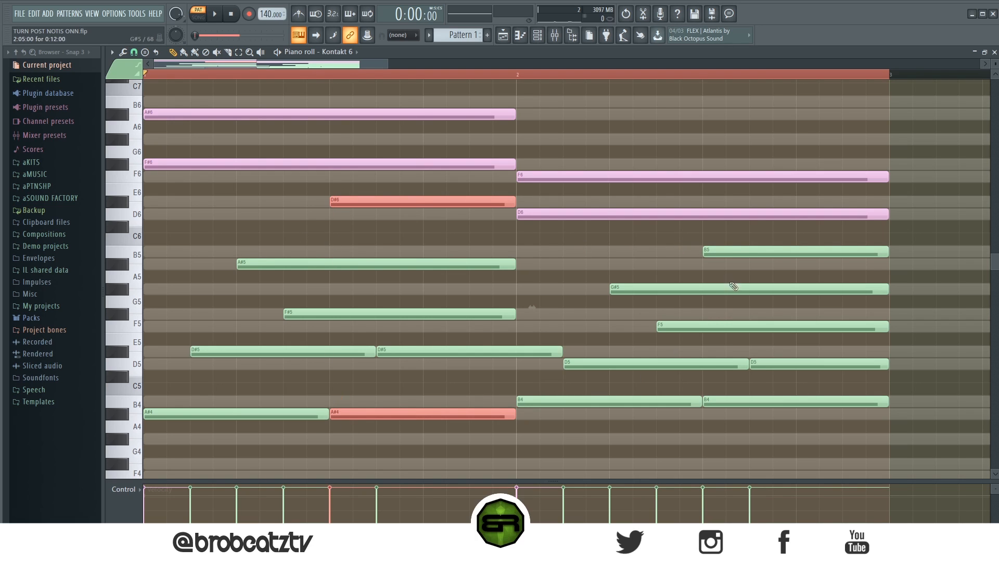
left_click(730, 250, "ctrl+shift")
left_click(728, 403, "ctrl+shift")
left_click(566, 255)
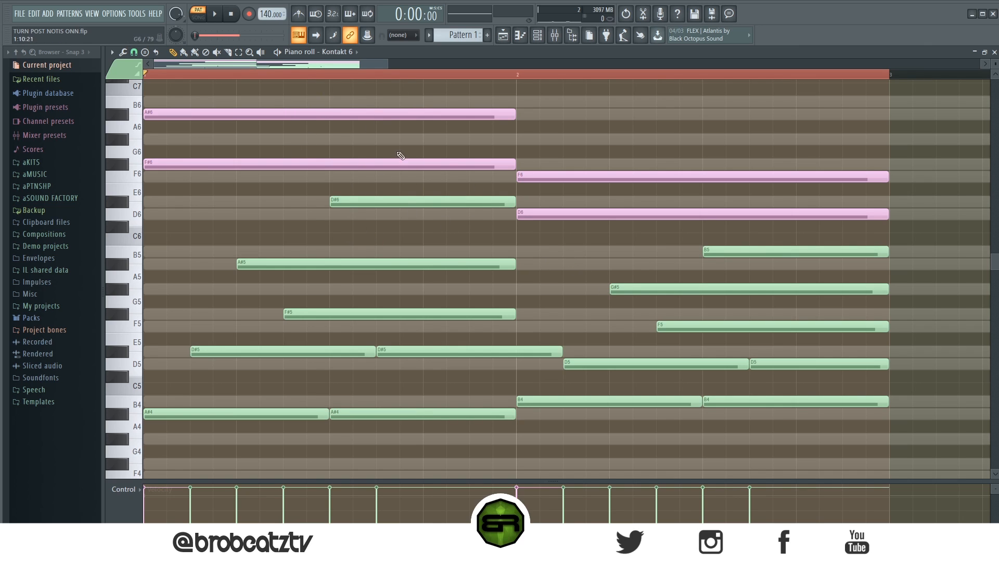
key("space")
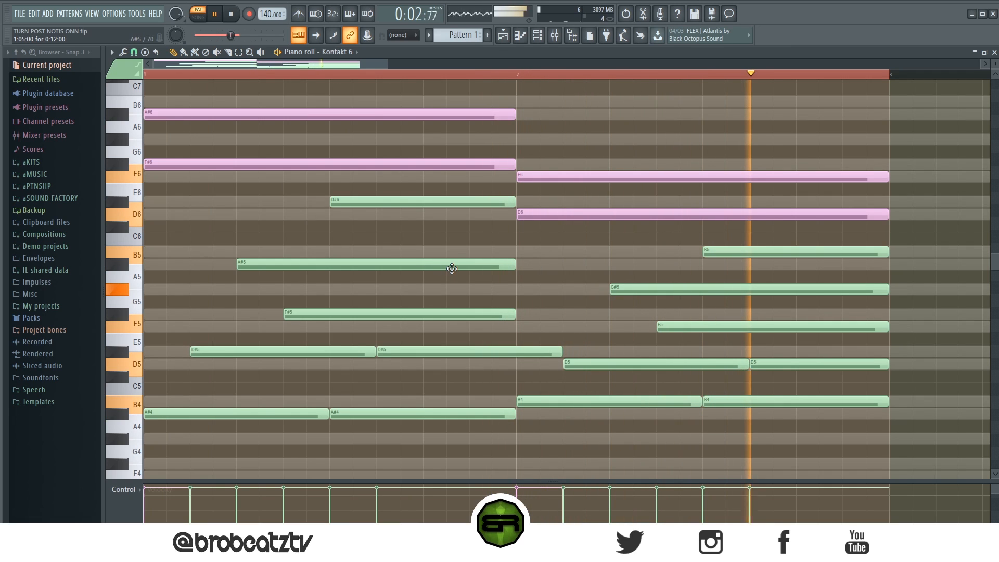
key("space")
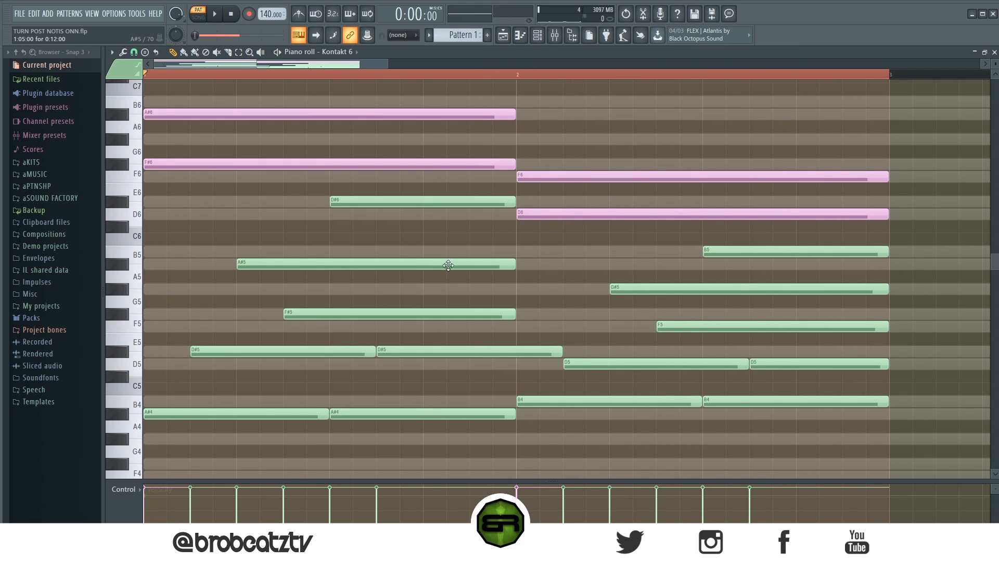
Trim three beats off the start of the F#6 and D6 notes, keeping their ends in place.
left_click(302, 161, "ctrl+shift")
left_click(571, 213, "ctrl+shift")
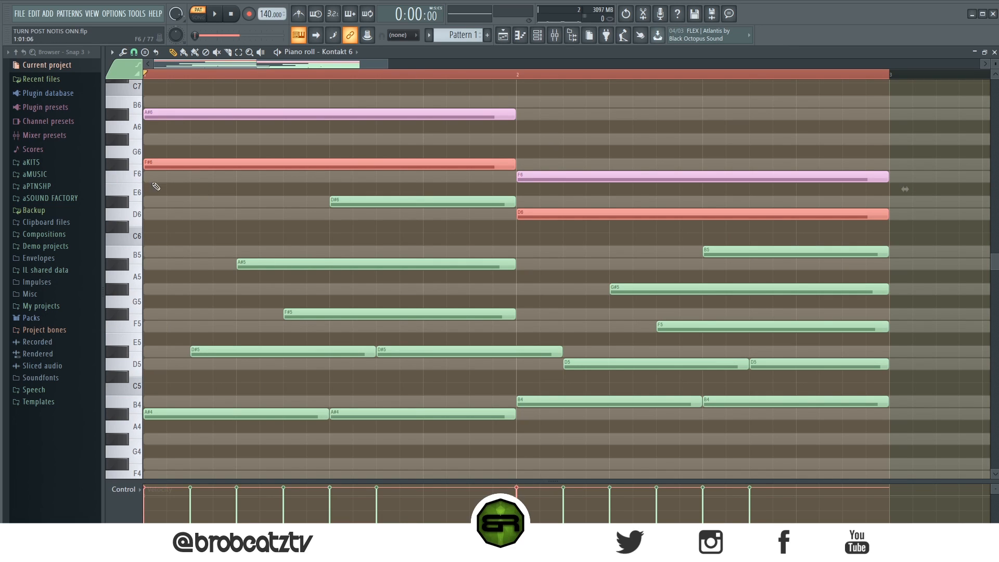
left_click_drag(160, 168, 415, 229)
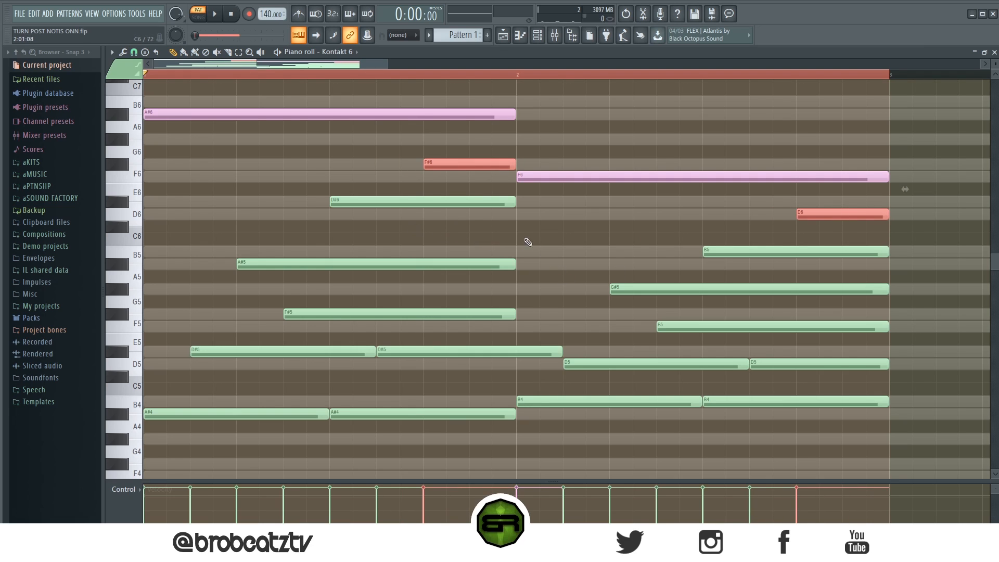
Recolour the F#6 and D6 notes green and play back the pattern.
left_click(507, 214)
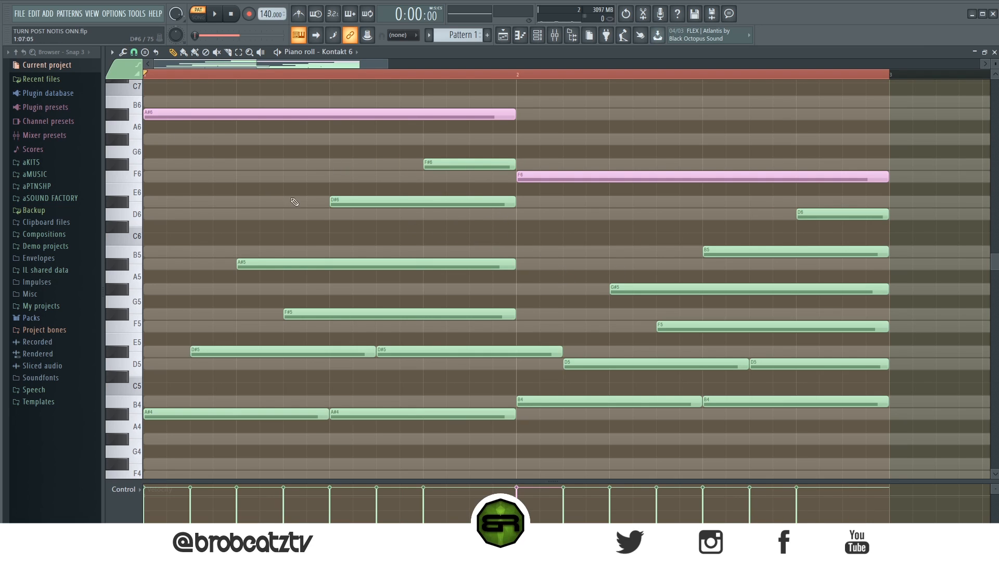
key("space")
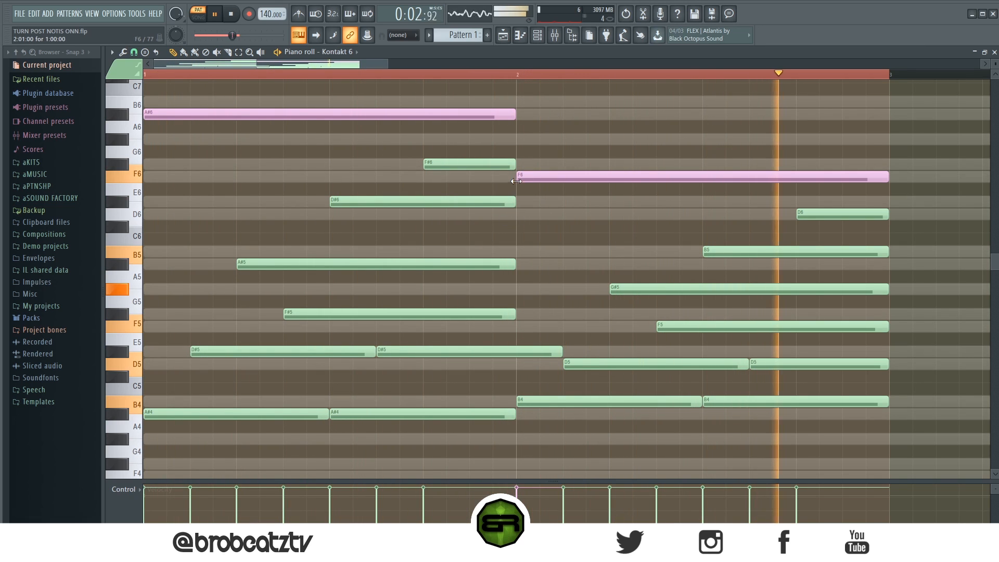
key("space")
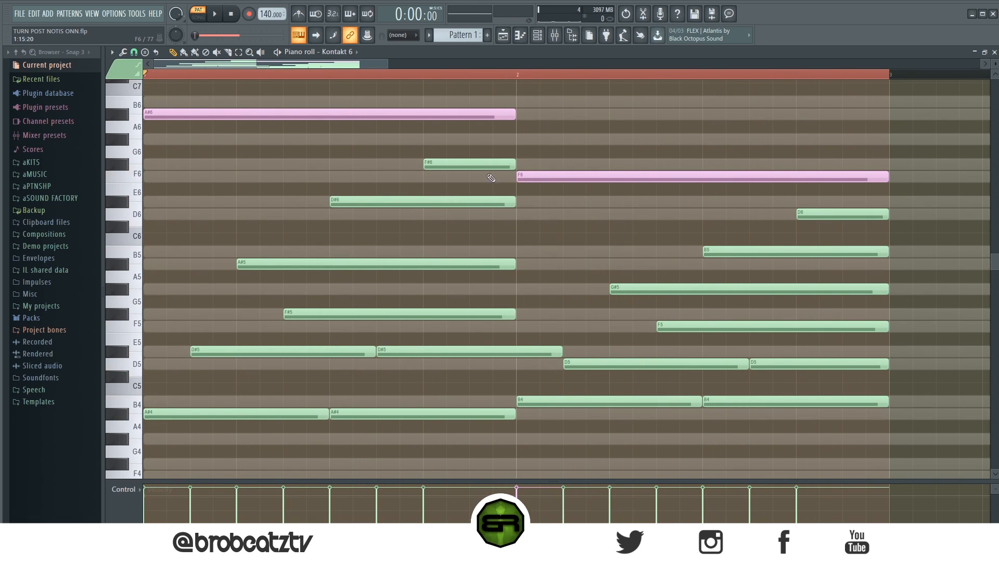
Set the snap to 1/2 step and trim half a step off the start of the A#6 and F6 notes.
left_click_drag(581, 185, 572, 168)
left_click_drag(265, 99, 259, 142)
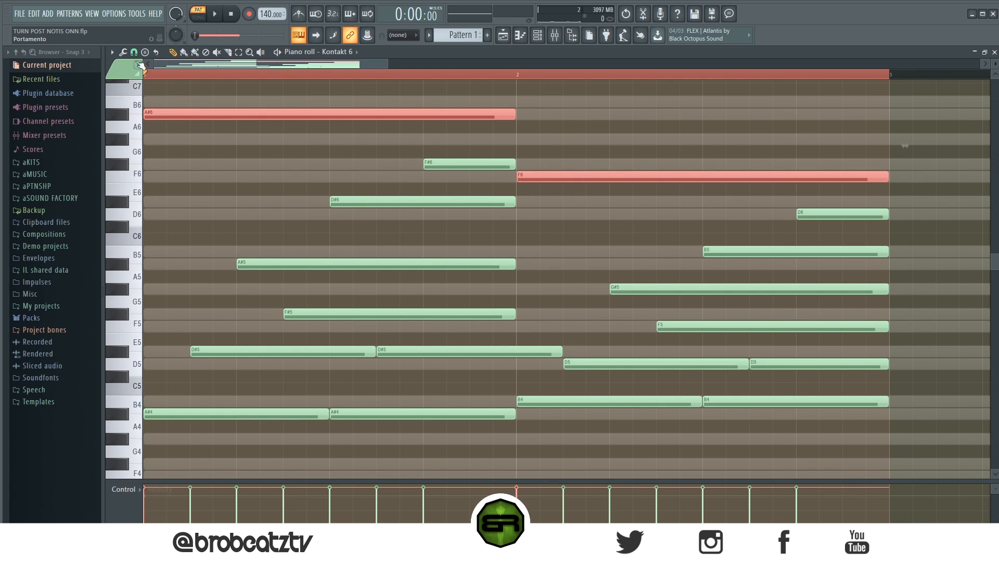
left_click(134, 53)
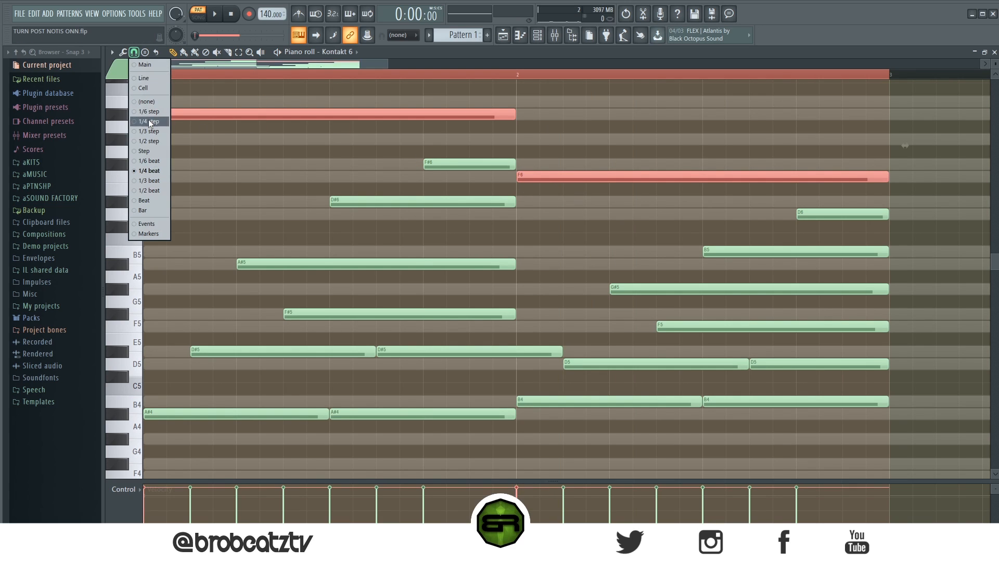
left_click(146, 141)
left_click_drag(146, 118, 155, 119)
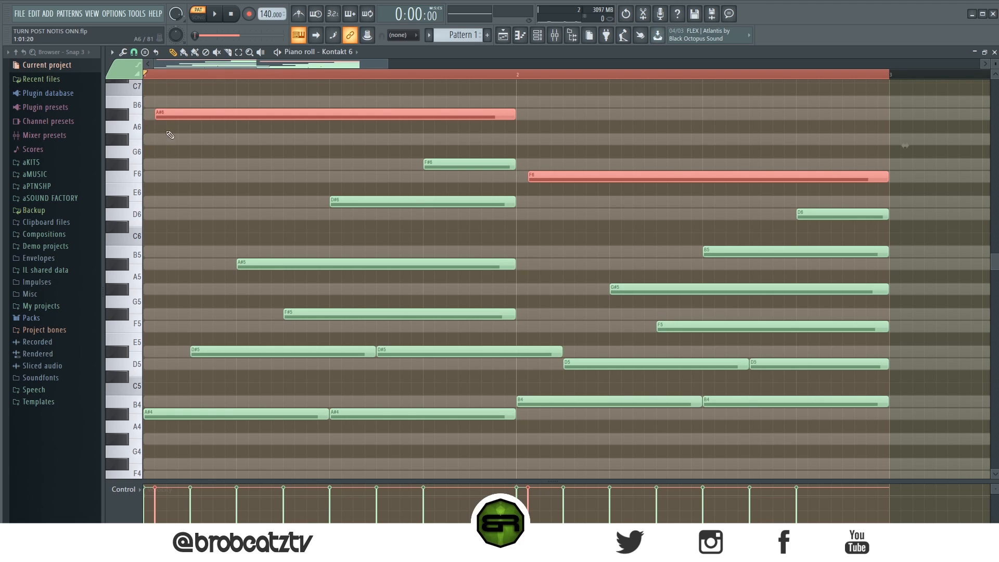
left_click(560, 223, "ctrl")
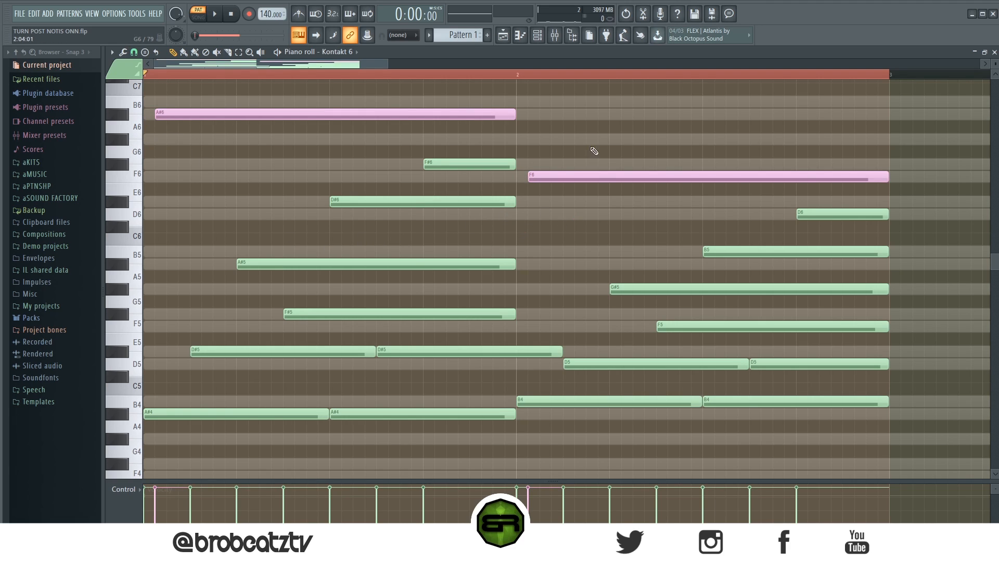
Recolour the highest notes, A#6 and F6, green.
left_click(582, 177, "ctrl")
left_click(425, 114, "ctrl+shift")
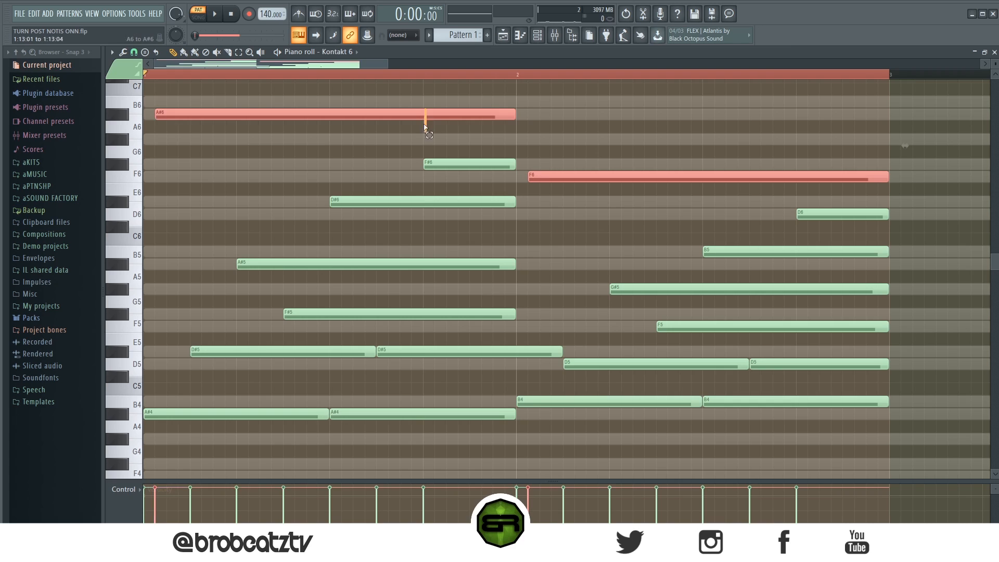
left_click(561, 163, "ctrl")
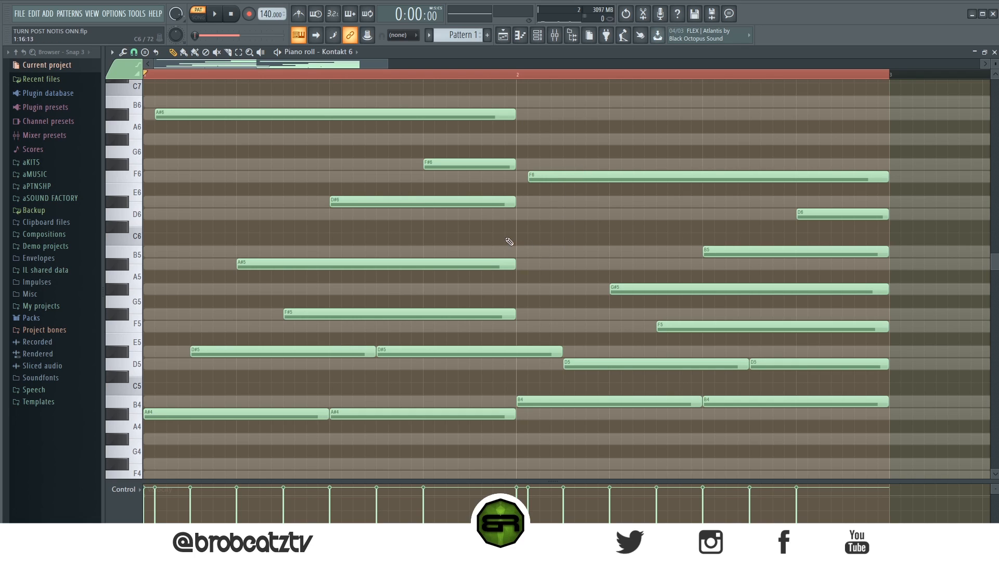
Extend the ends of the A#5, A#6 and F#6 notes past the start of bar 2 and play back the pattern.
left_click_drag(523, 268, 566, 276)
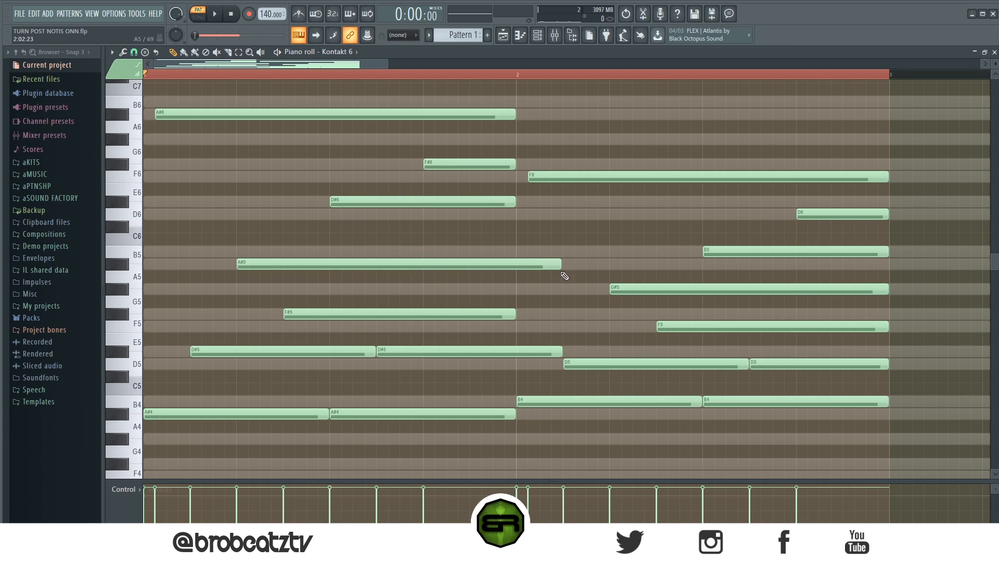
left_click_drag(514, 114, 579, 126)
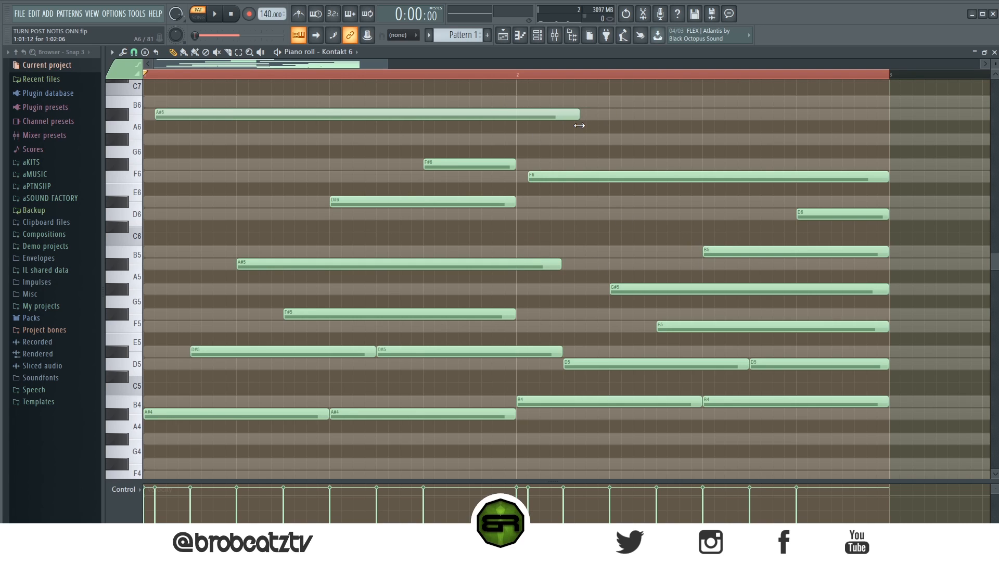
left_click_drag(514, 165, 553, 166)
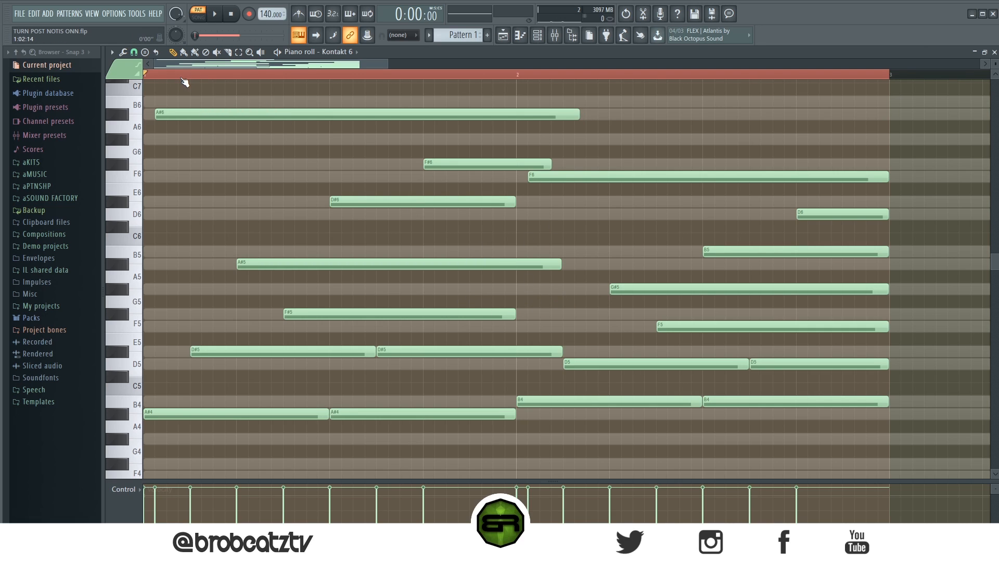
key("space")
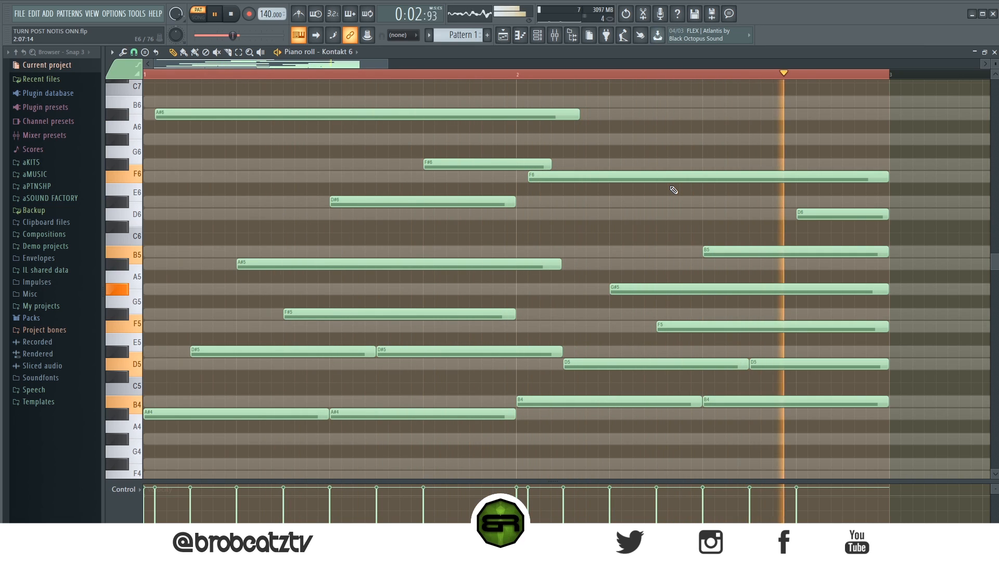
key("space")
key("space")
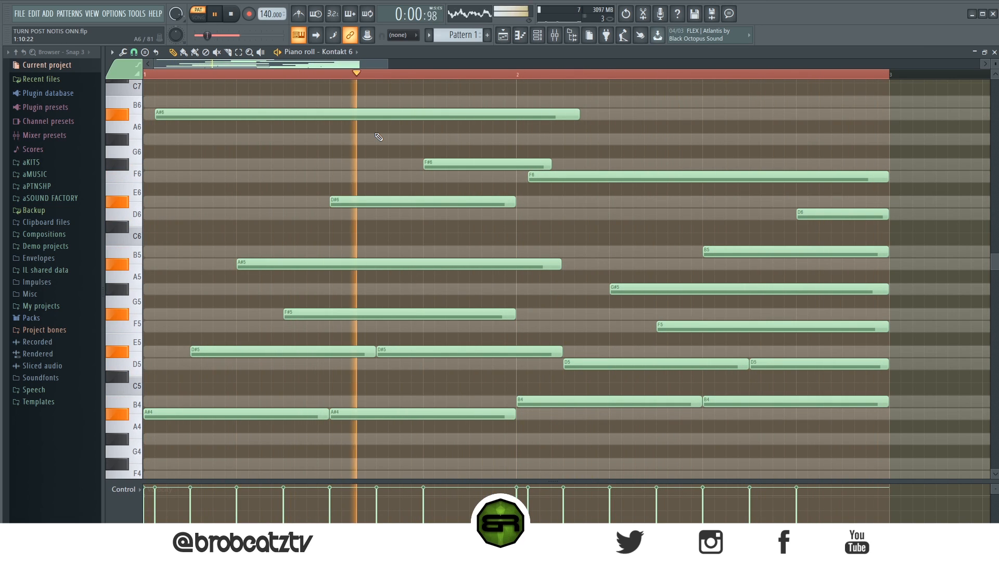
key("space")
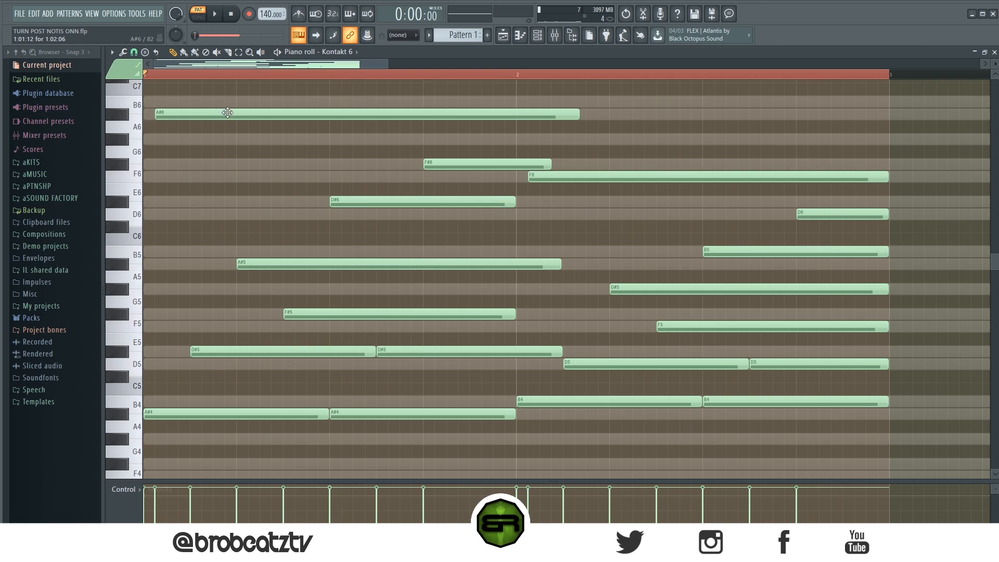
Nudge the D#6 and A#6 notes slightly earlier in bar 1, off the grid, and play back the result.
left_click(359, 203)
left_click_drag(359, 201, 358, 201)
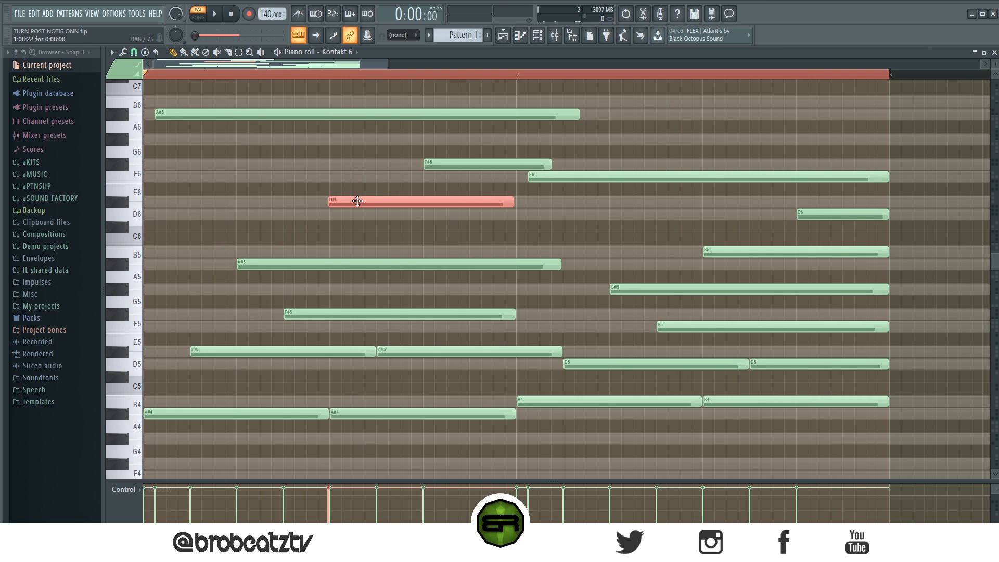
left_click(365, 119, "ctrl+shift")
left_click_drag(362, 115, 360, 115)
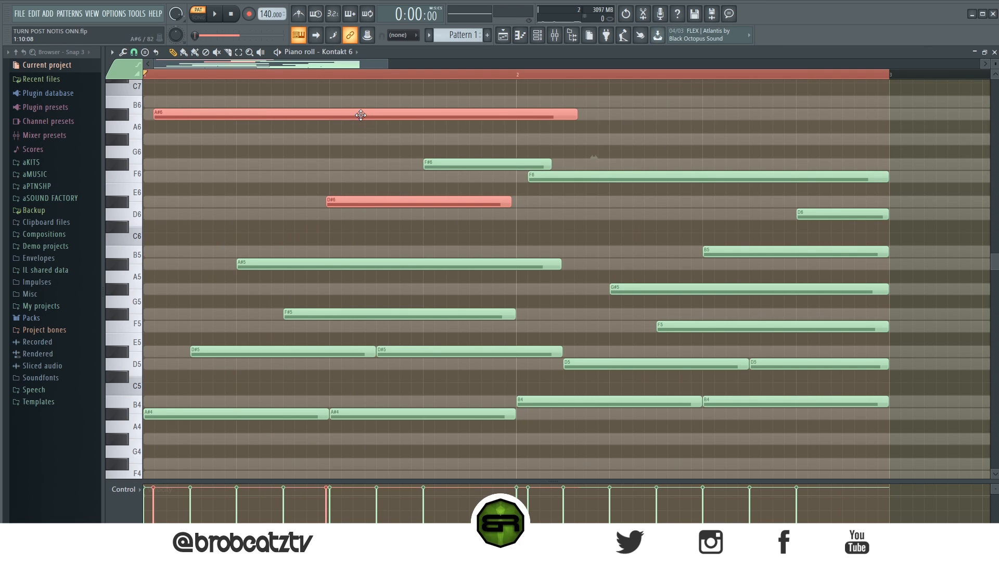
key("space")
left_click(354, 148)
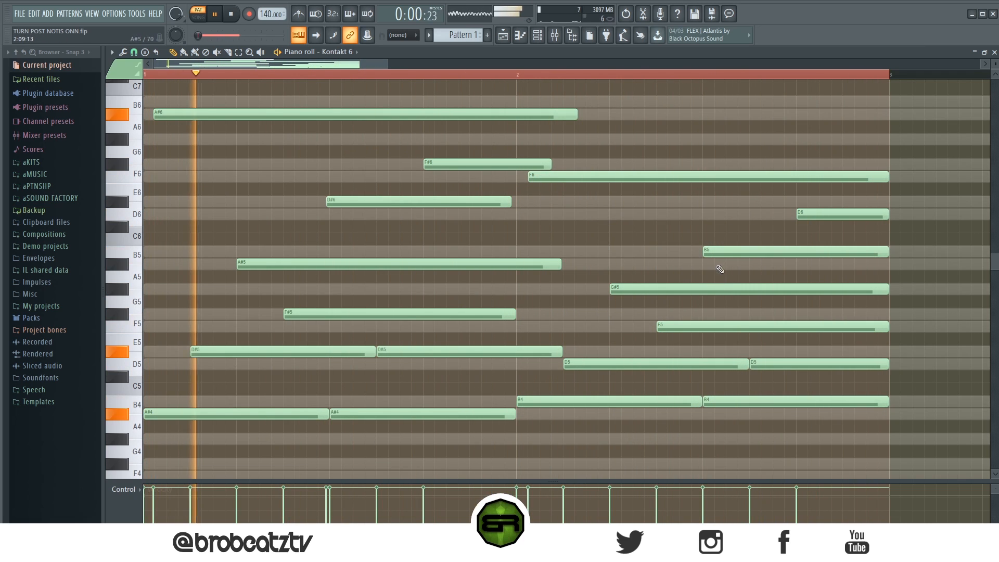
Shift the long A#6 note a little further towards the start of bar 1 during playback, and stop playback.
left_click(726, 252, "ctrl")
left_click(307, 115)
left_click_drag(308, 115, 303, 115)
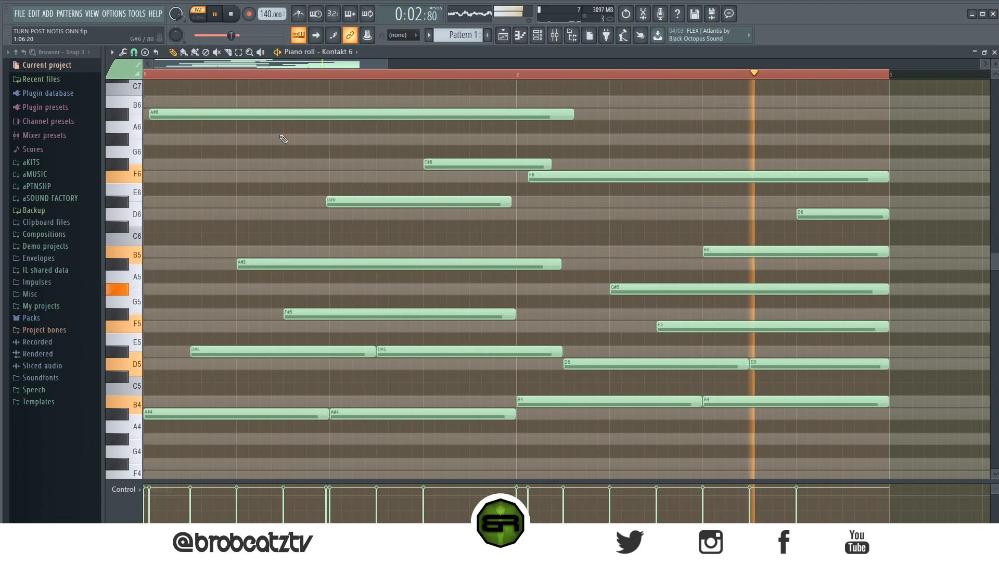
key("space")
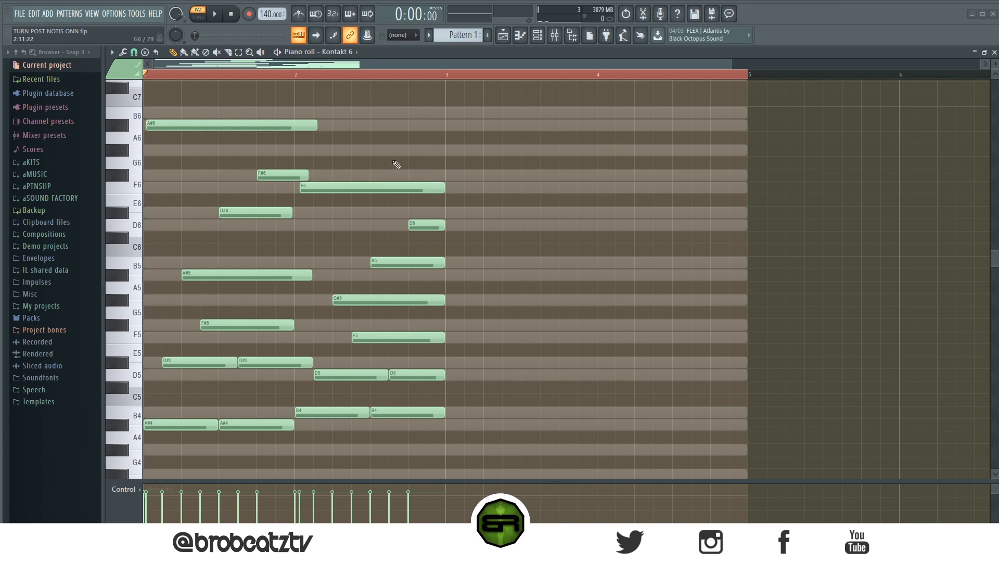
Duplicate the two-bar pattern into bars 3 and 4, slightly lower the velocity of all notes, and deselect them.
left_click_drag(510, 106, 139, 448)
key("ctrl+b")
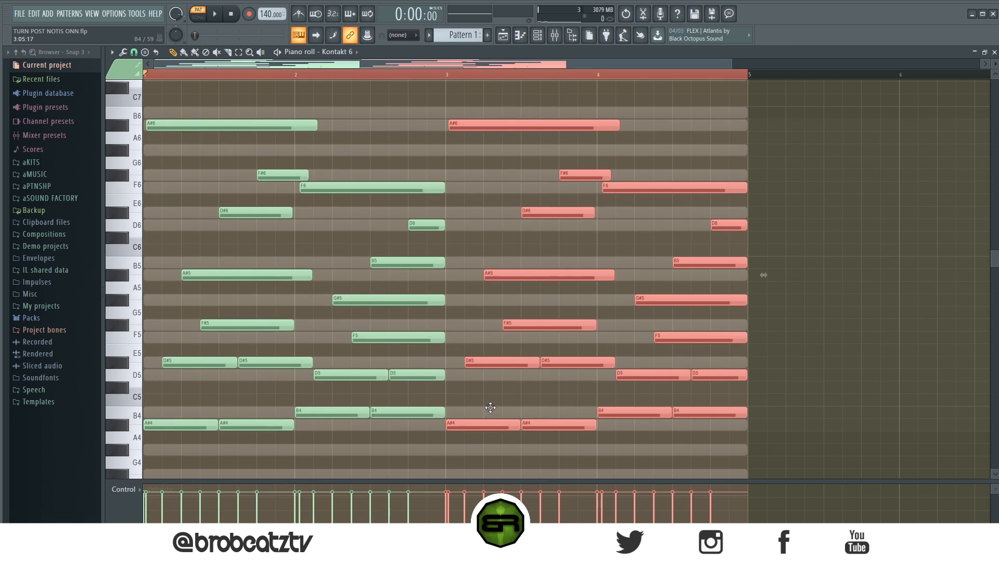
key("ctrl+a")
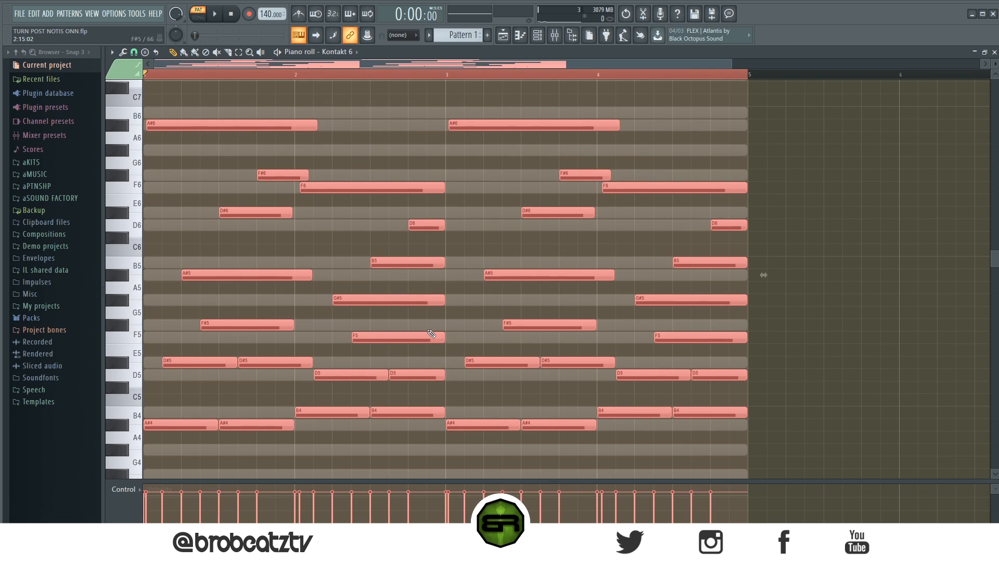
key("space")
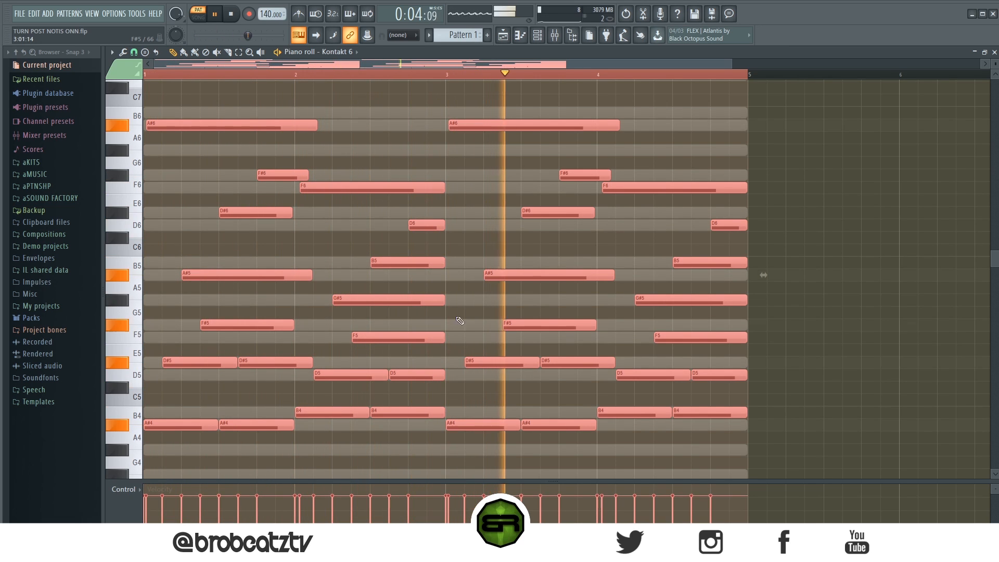
key("space")
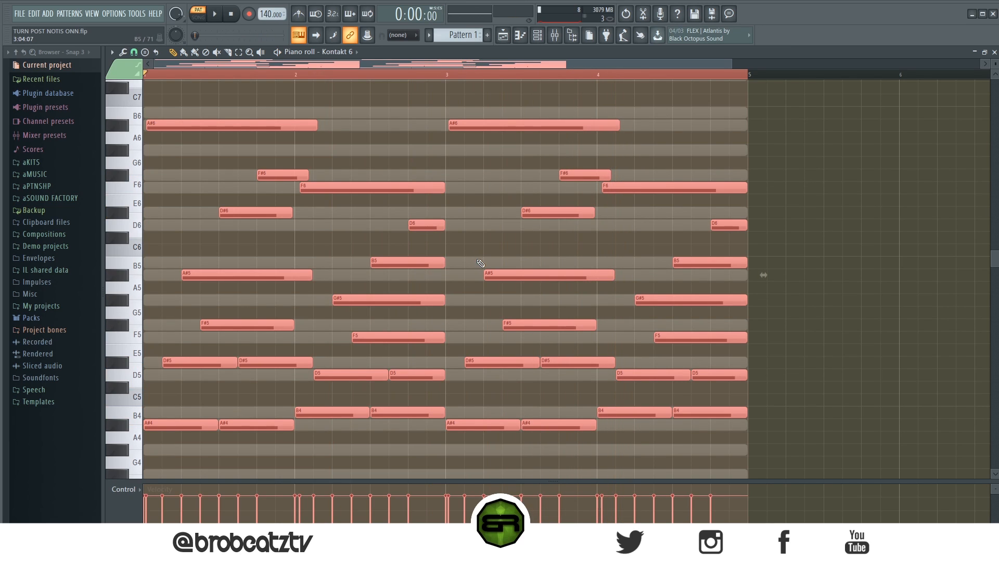
key("ctrl+d")
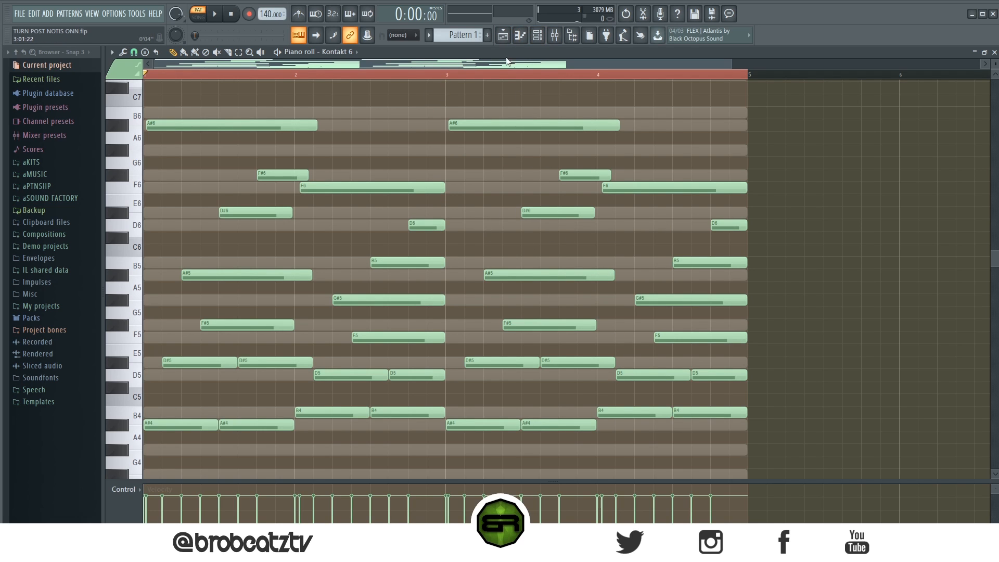
left_click(537, 35)
right_click(357, 153)
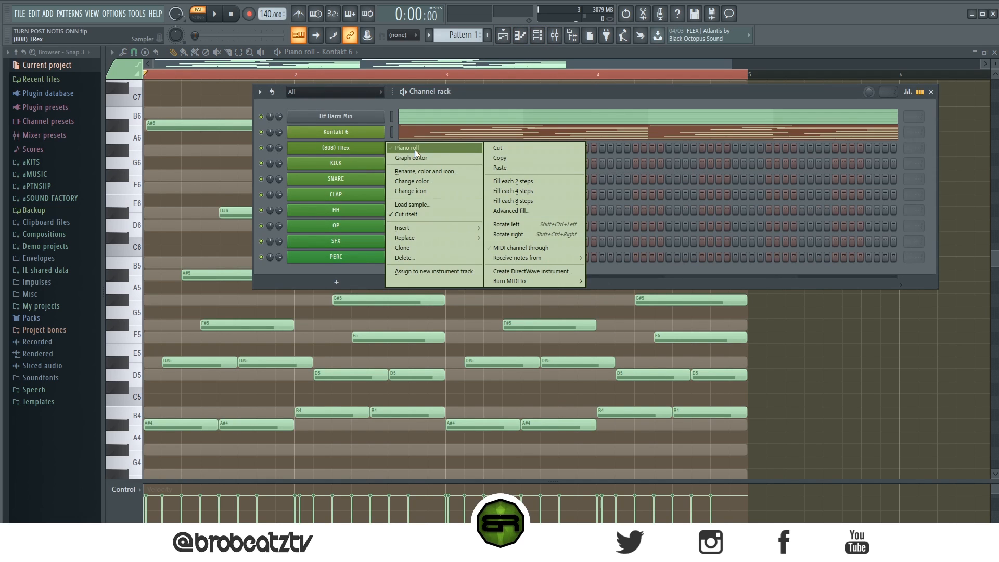
left_click(414, 149)
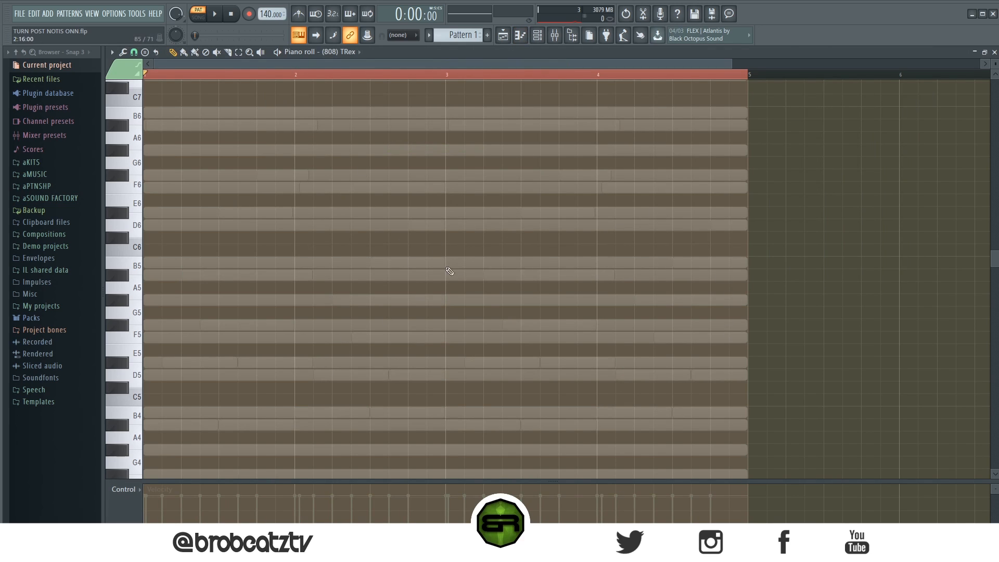
Return to the Kontakt 6 piano roll and examine the lowest notes of the chords as a reference for the bass.
left_click(538, 35)
left_click(442, 142)
scroll(320, 295, "down", 3)
left_click(171, 281, "ctrl")
left_click(246, 263, "ctrl")
left_click_drag(266, 271, 182, 282)
left_click(320, 327)
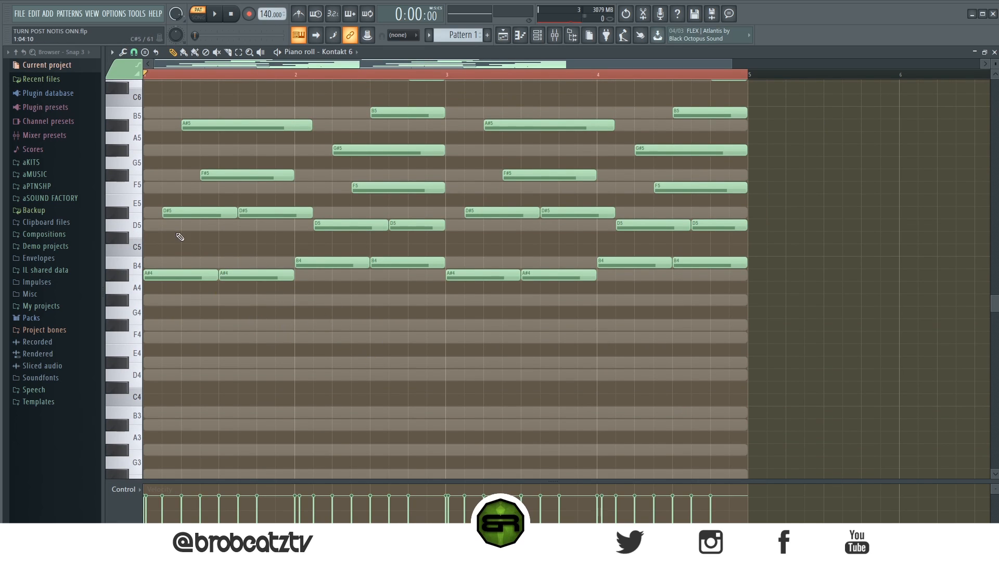
left_click_drag(160, 208, 229, 227)
left_click_drag(170, 207, 257, 218)
left_click_drag(259, 270, 99, 287)
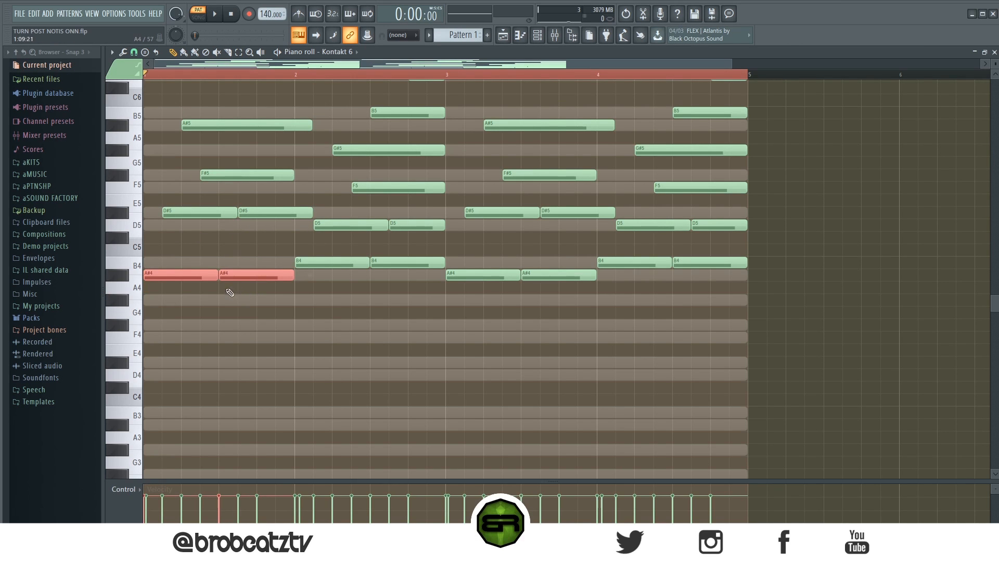
left_click(260, 311)
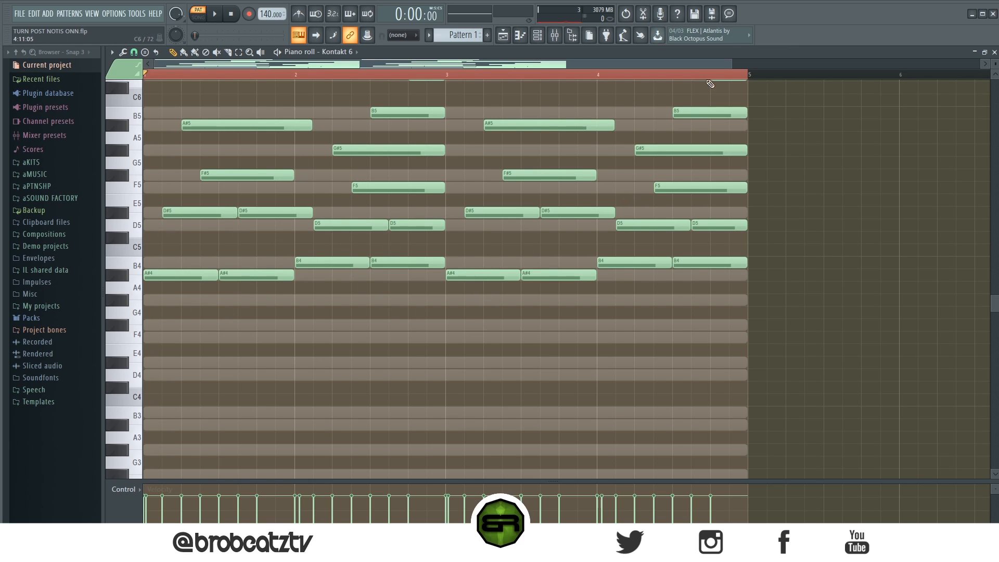
In the (808) TRex piano roll, place A#4 at bar 1's start and bar 2's beat 2, and F5 midway between bar 2's beats 3 and 4.
left_click(537, 35)
right_click(342, 147)
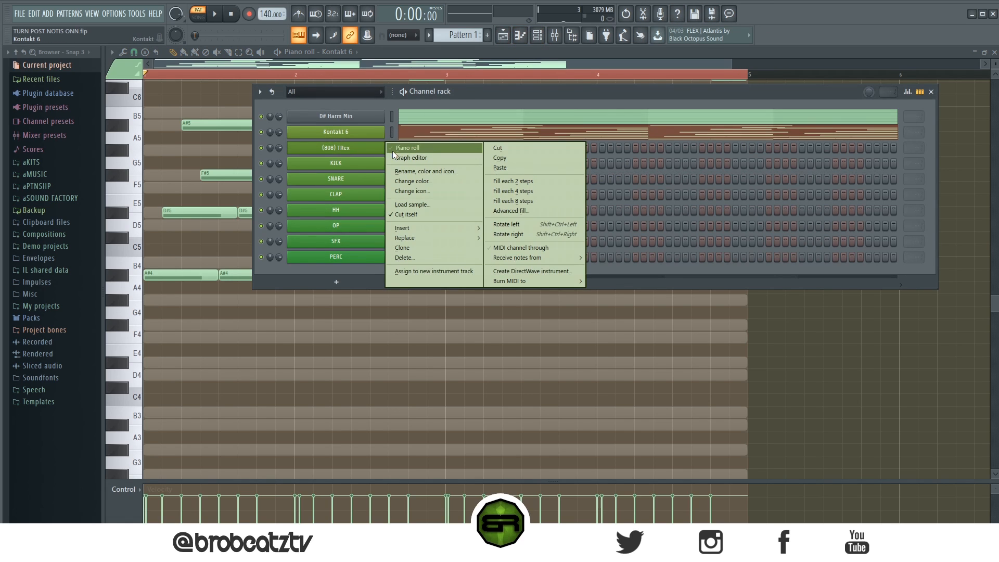
left_click(406, 132)
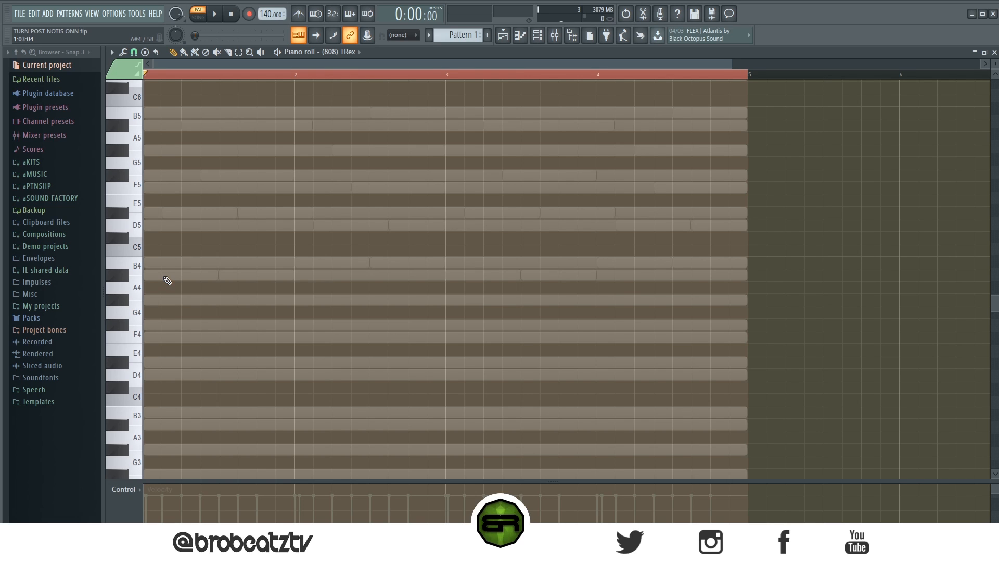
left_click(166, 276)
key("space")
left_click(339, 274)
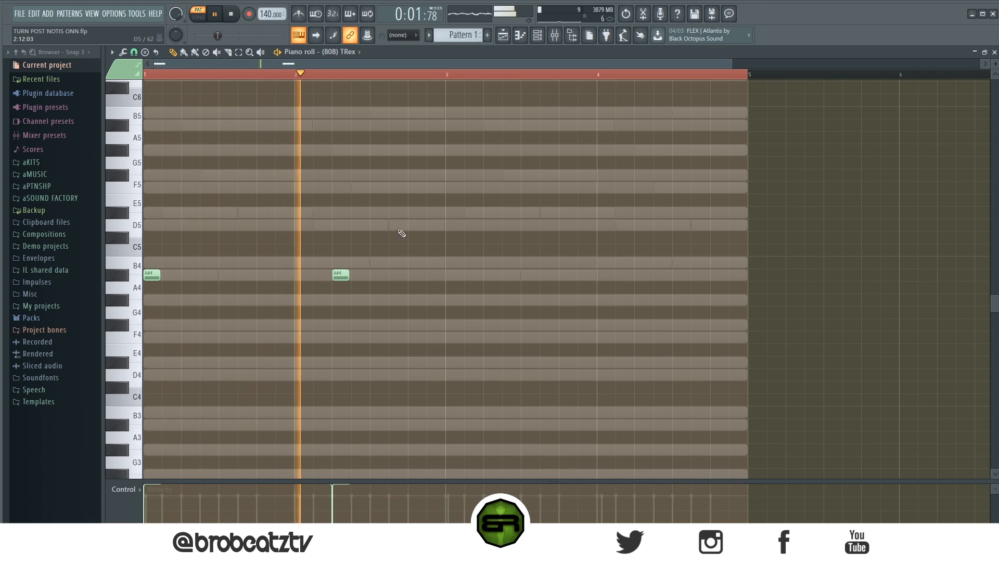
left_click(378, 188)
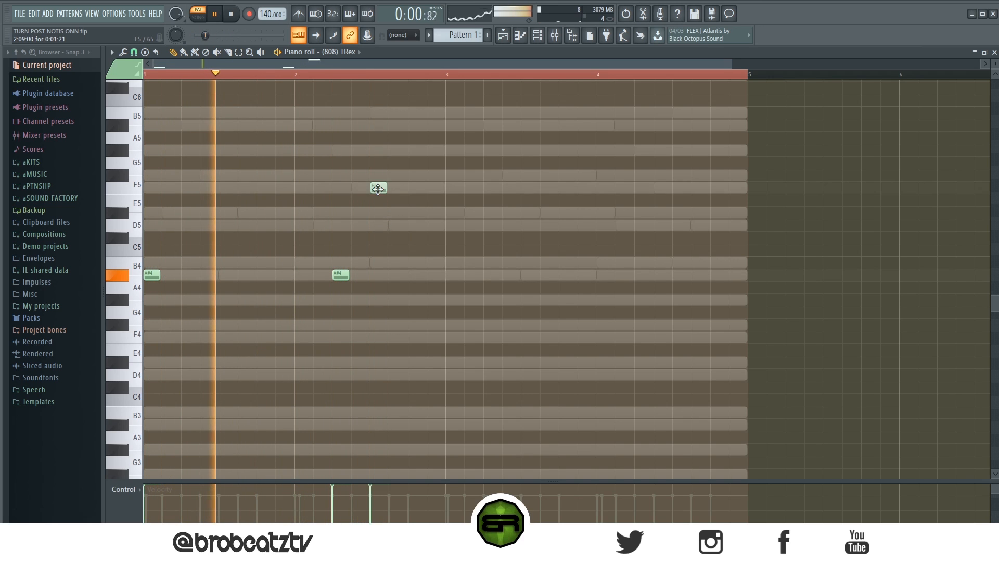
left_click_drag(378, 188, 396, 189)
Duplicate the 808 notes into bars 3 and 4 and replace the copied F5 with a D5.
key("ctrl+a")
key("ctrl+b")
left_click_drag(445, 292, 463, 292)
left_click(535, 312)
left_click(699, 225)
right_click(699, 187)
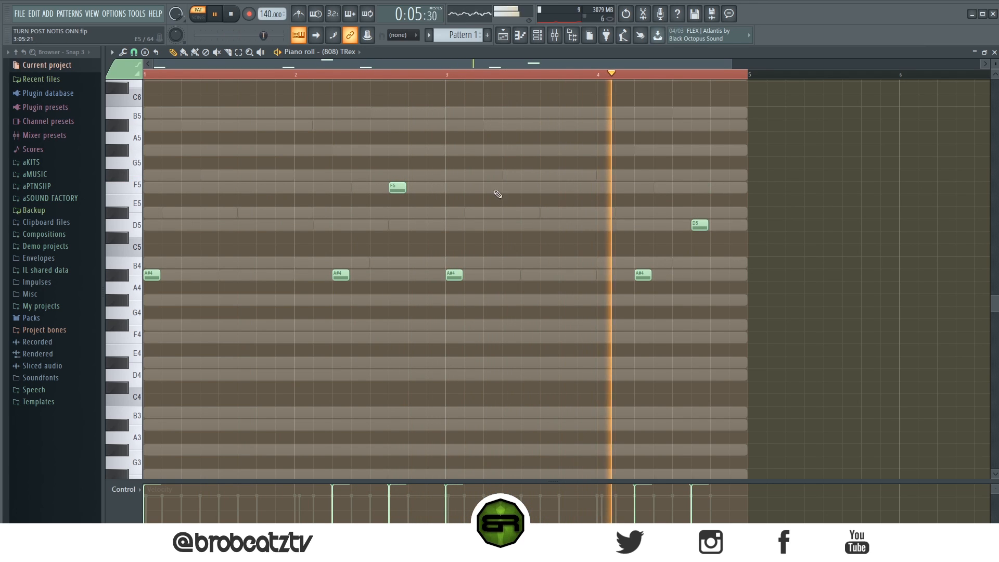
Place SNARE hits in the channel rack on steps 9, 25, 41 and 57 while auditioning the beat.
left_click(538, 36)
key("space")
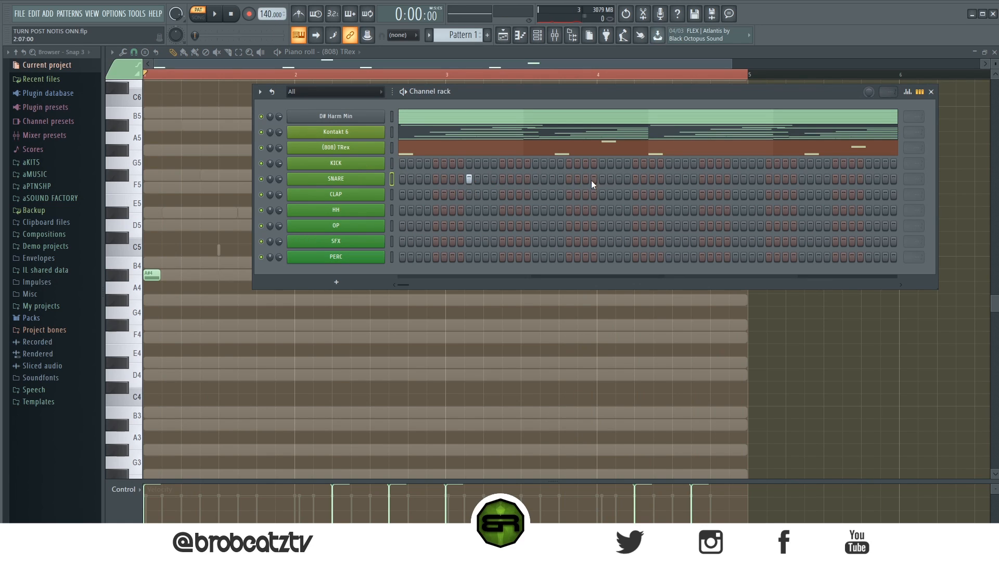
key("space")
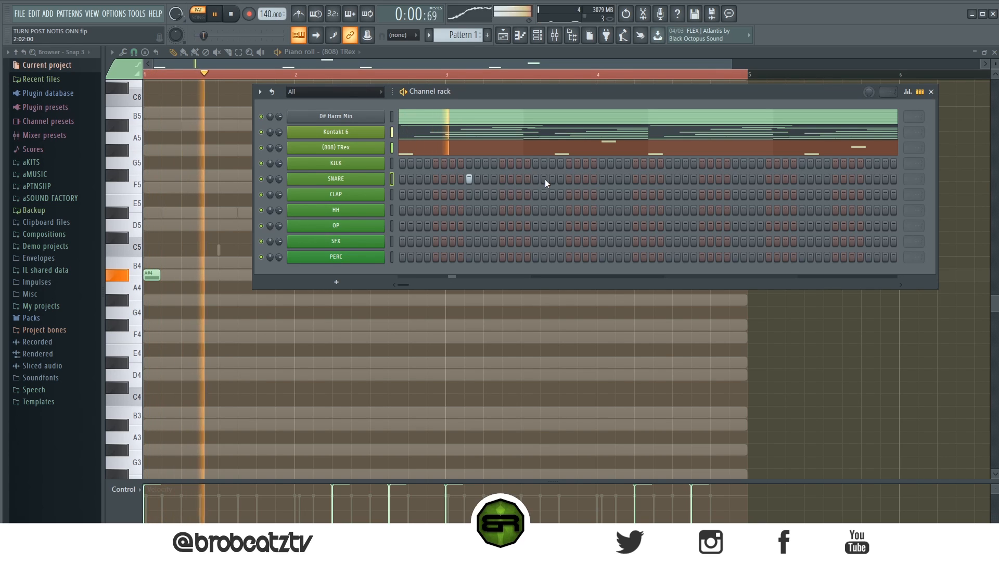
left_click(601, 179)
left_click(735, 178)
key("space")
right_click(409, 182)
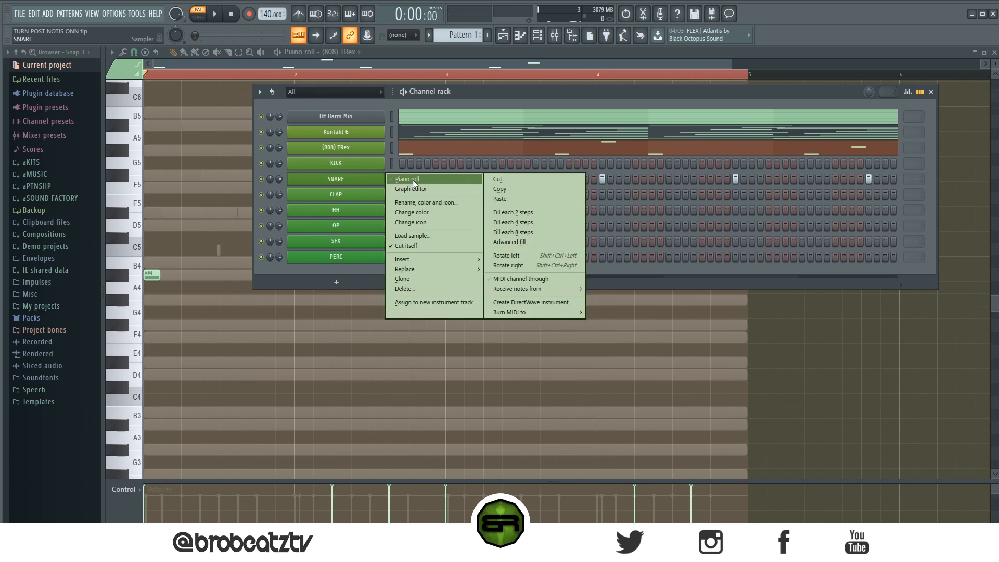
left_click(453, 190)
left_click(544, 37)
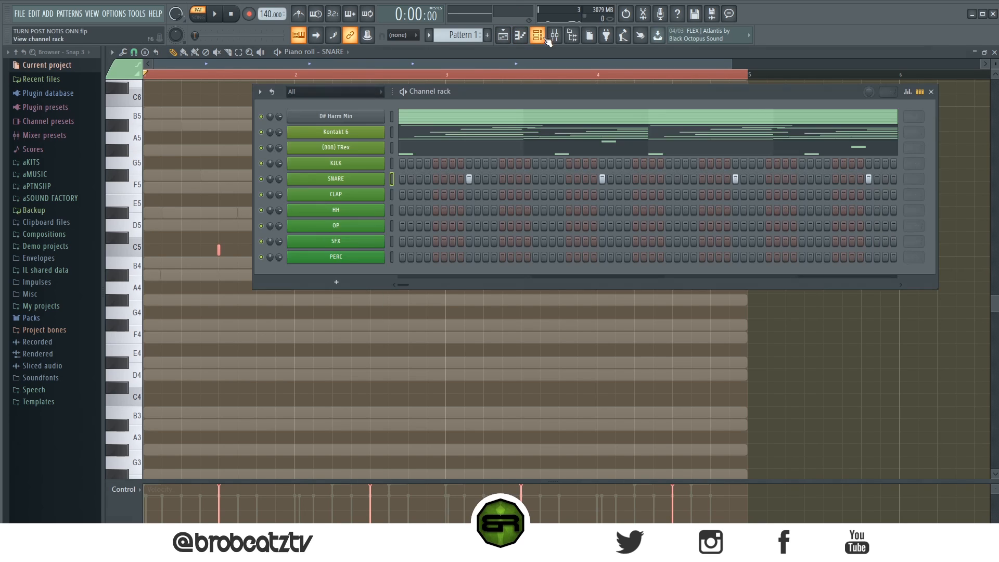
Copy the SNARE steps into the CLAP channel and play back the pattern.
right_click(359, 181)
left_click(491, 188)
right_click(359, 196)
left_click(500, 215)
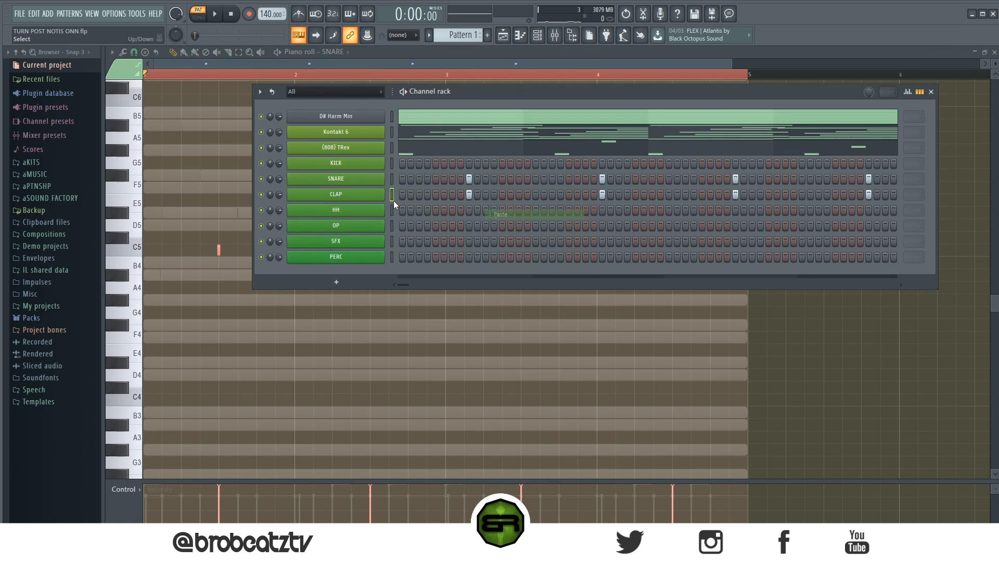
key("space")
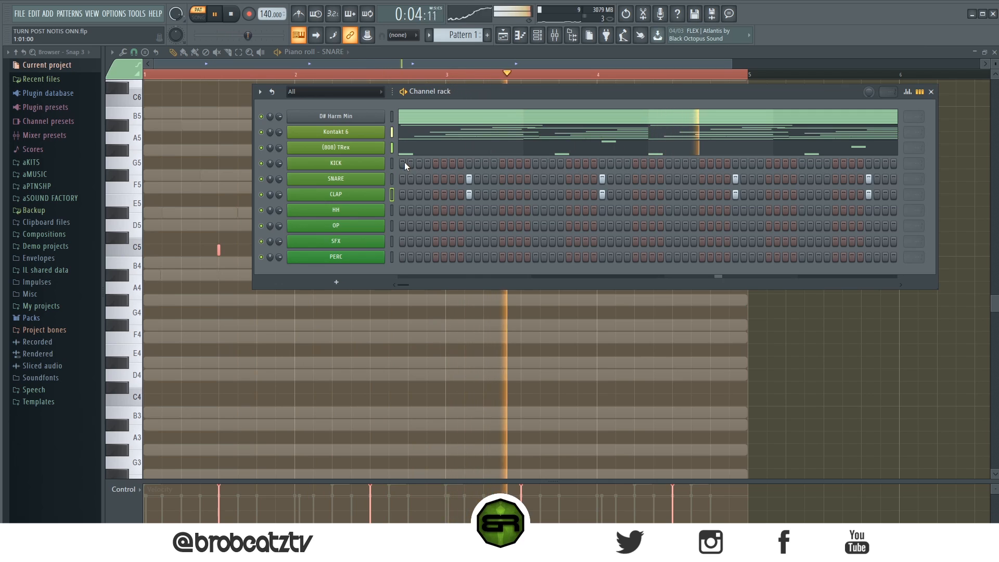
Place KICK hits on steps 1, 7, 21 and 27 while auditioning them against the pattern.
left_click(402, 164)
key("space")
left_click(451, 164)
key("space")
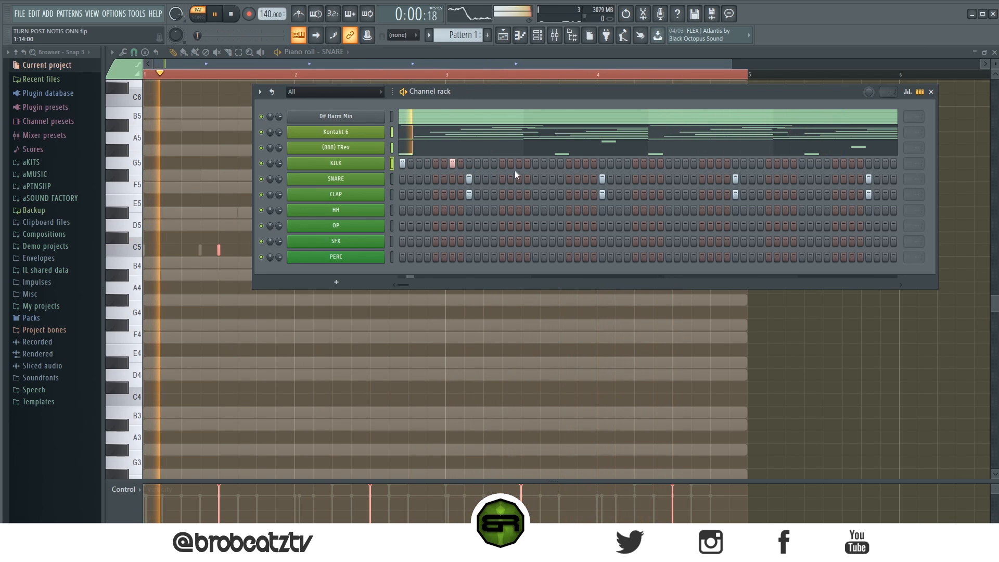
left_click(569, 163)
left_click(618, 164)
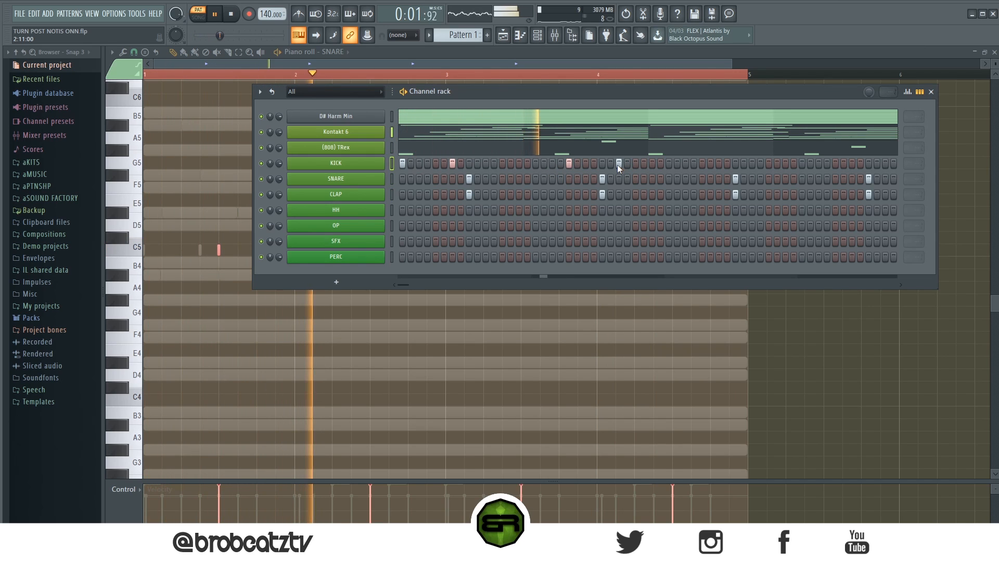
key("space")
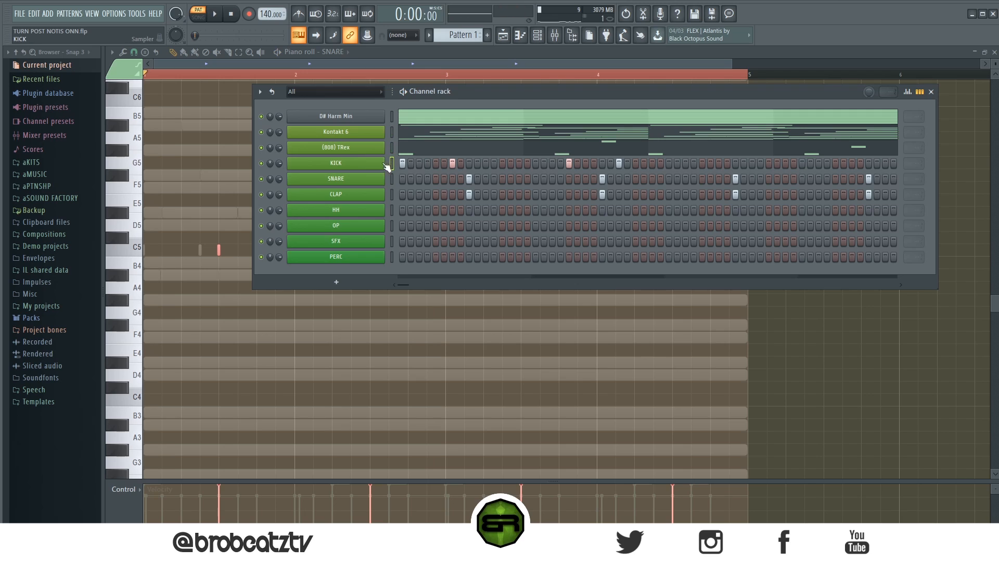
Duplicate the KICK hits of bars 1 and 2 into bars 3 and 4.
right_click(383, 163)
left_click(400, 163)
key("ctrl+b")
Open the HH channel in the piano roll and place five C5 hits at half-beat intervals from the start of bar 1.
left_click(544, 38)
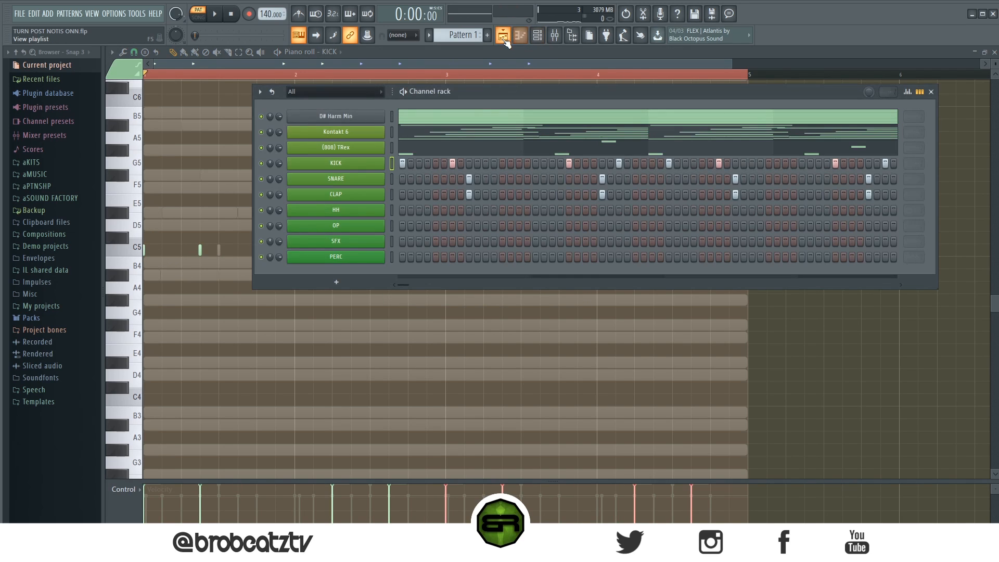
right_click(368, 209)
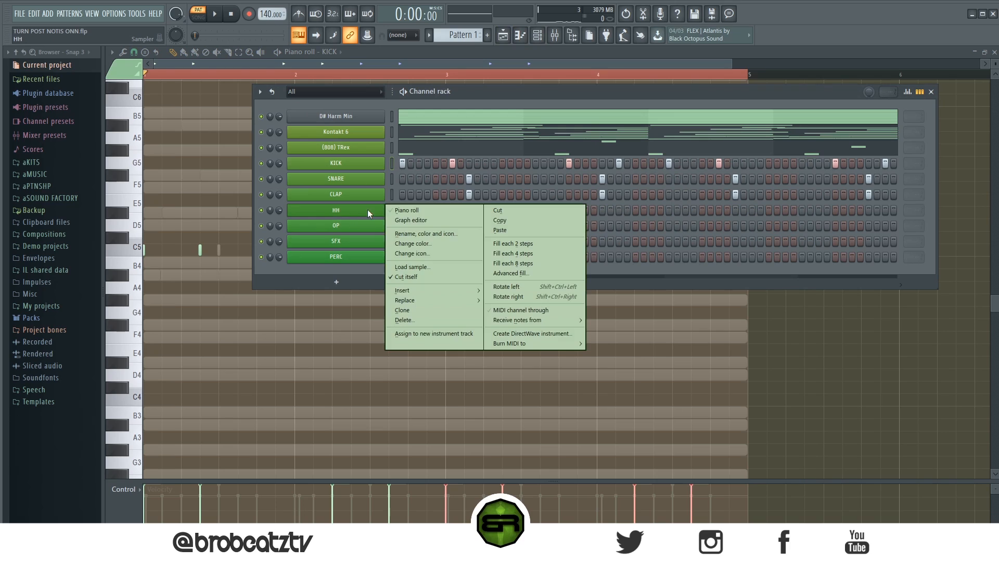
left_click(394, 208)
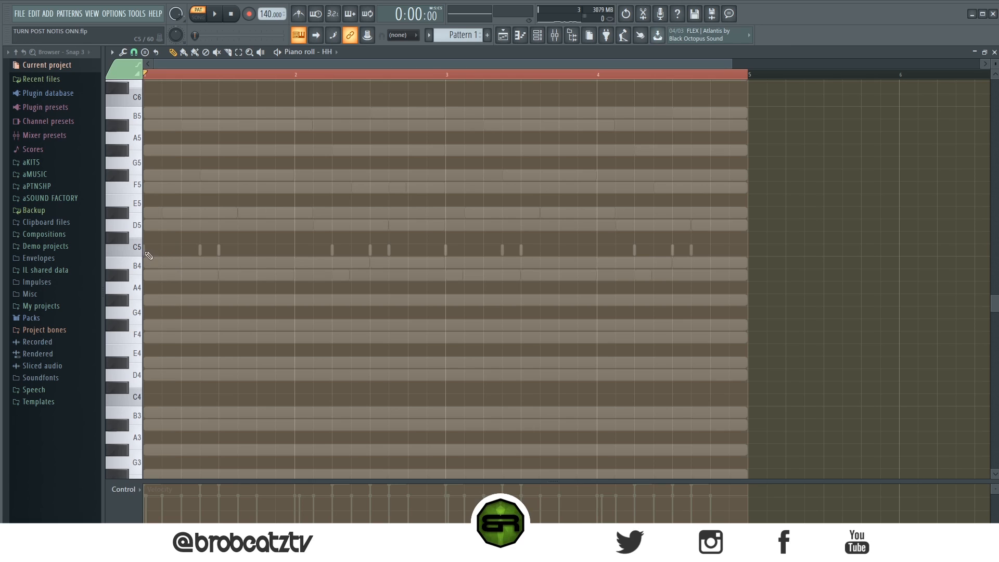
left_click(163, 249)
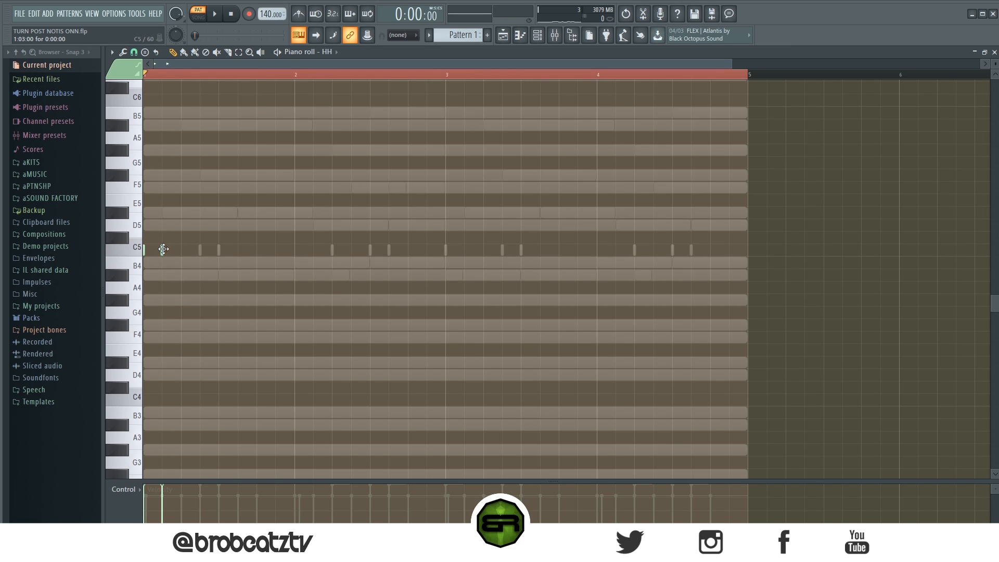
left_click(181, 250)
left_click(200, 250)
left_click(219, 250)
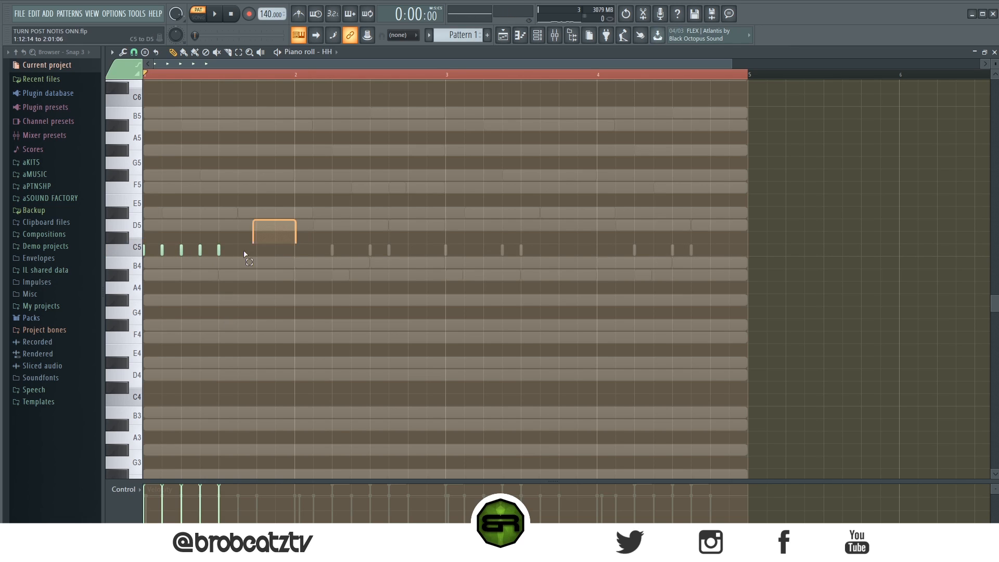
Enlarge the velocity lane and lower the velocity of the second and fourth HH hits.
left_click_drag(189, 479, 193, 405)
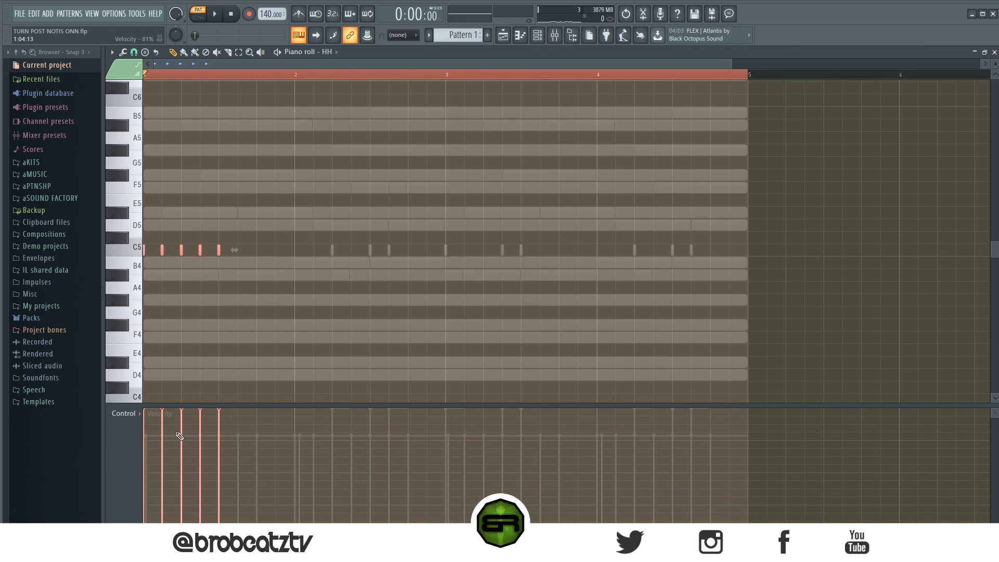
left_click(200, 249, "ctrl")
left_click(162, 249, "ctrl+shift")
scroll(202, 299, "down", 5)
right_click(223, 312)
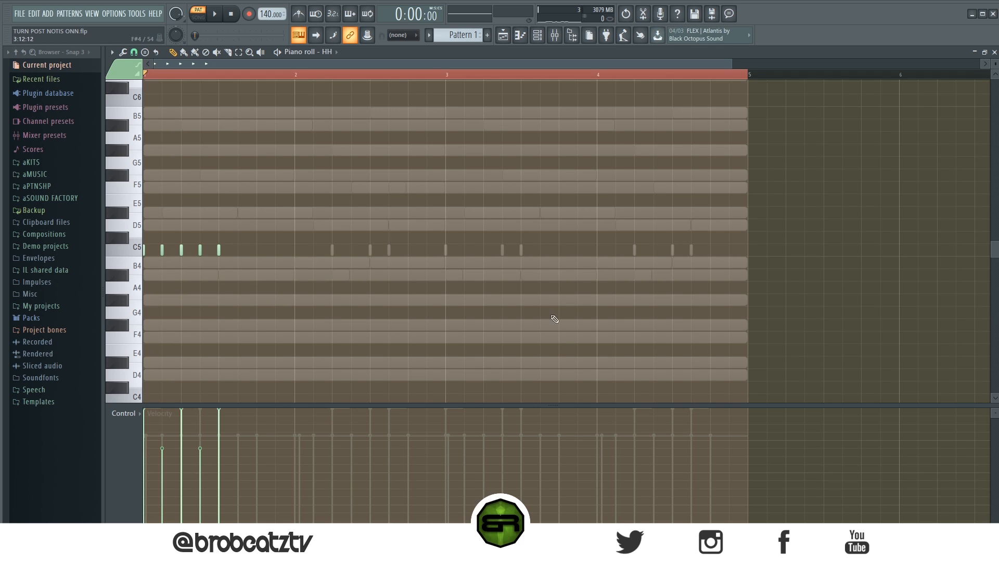
Audition the HH hits and extend them to eight half-beat hits across bar 1 with alternating high and low velocities.
scroll(207, 76, "up", 2)
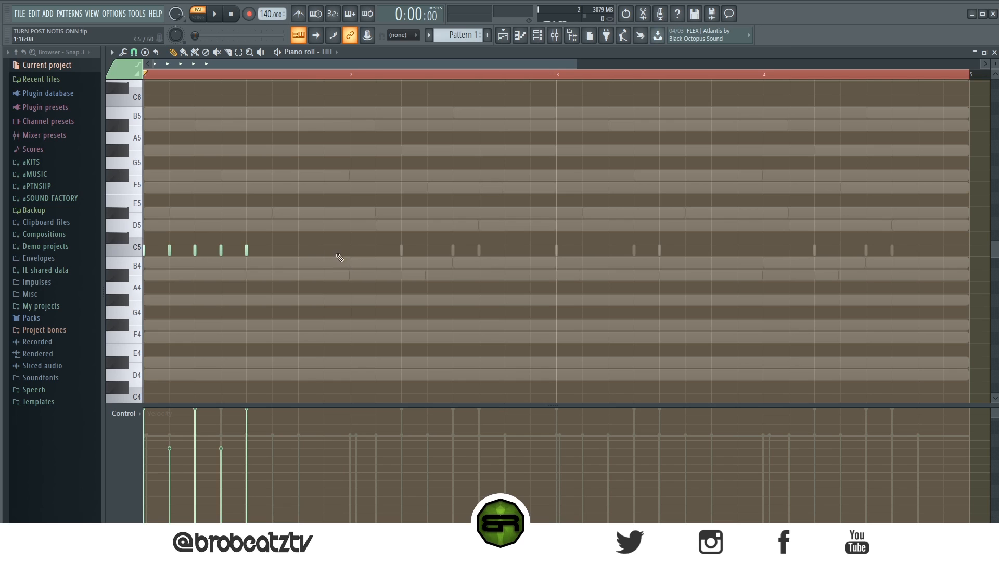
key("space")
key("ctrl+a")
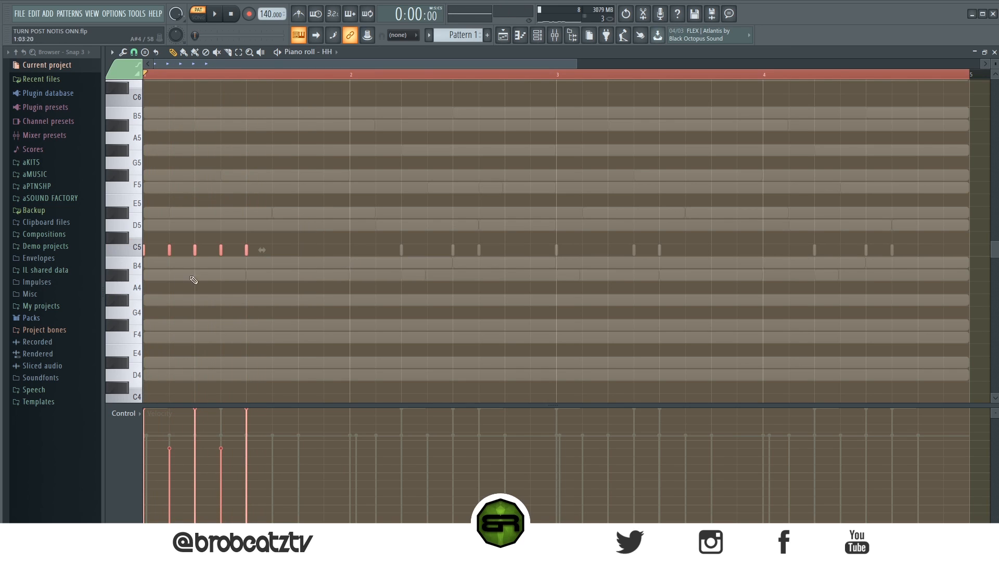
key("space")
key("space")
key("space")
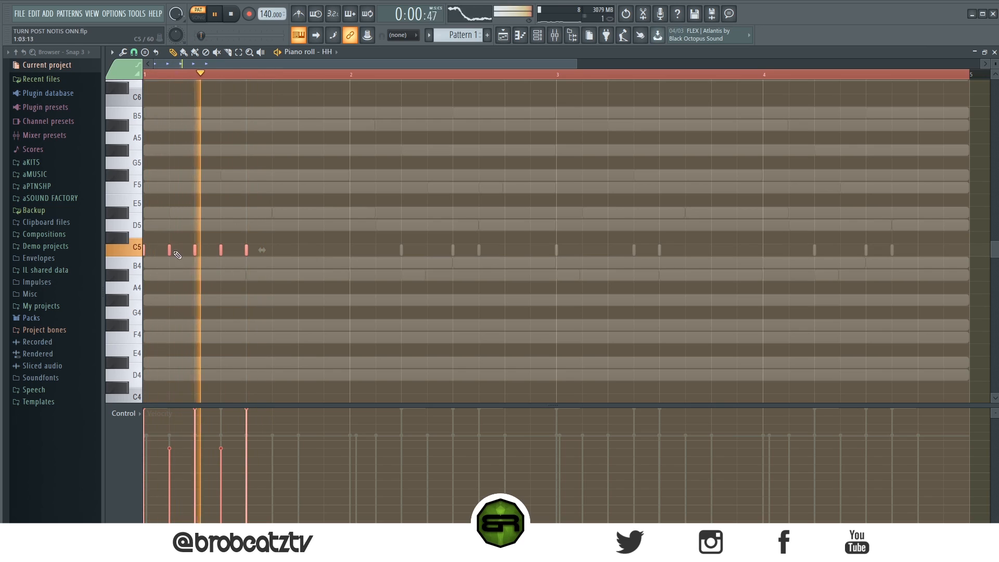
key("space")
key("ctrl+b")
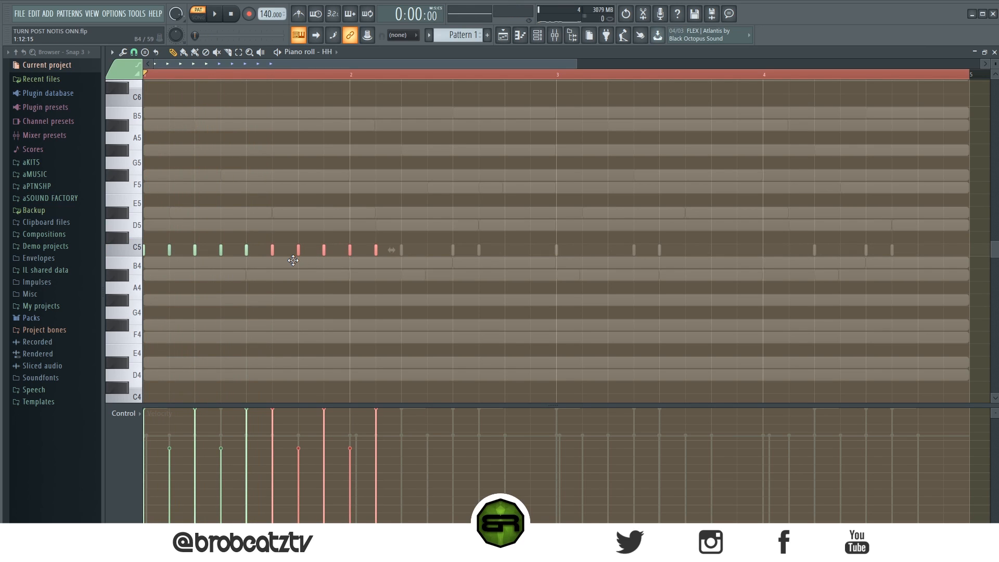
key("Delete")
left_click_drag(167, 252, 270, 251)
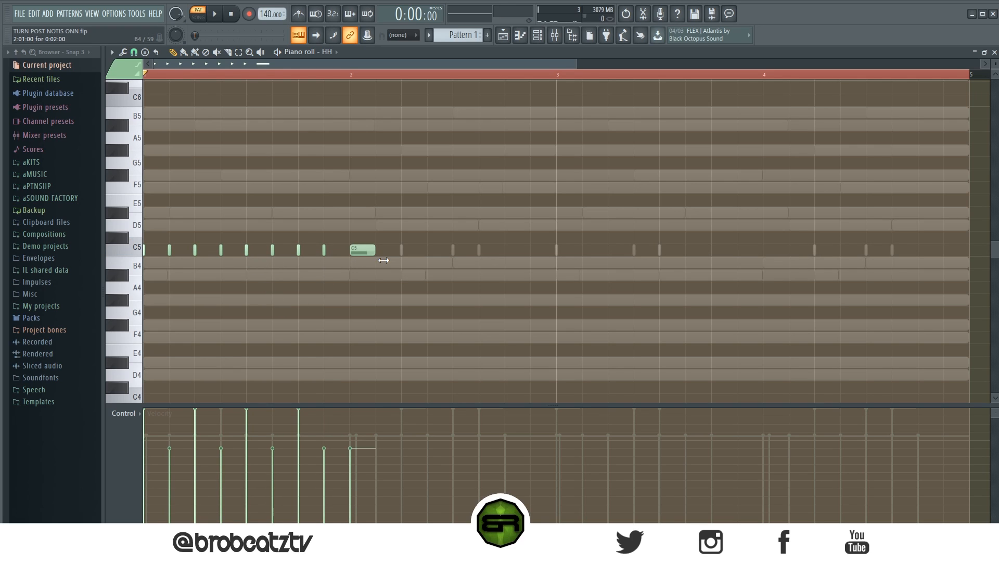
Chop the long HH note at the start of bar 2 into a fast roll, extended to five hits with varied velocities.
key("alt+u")
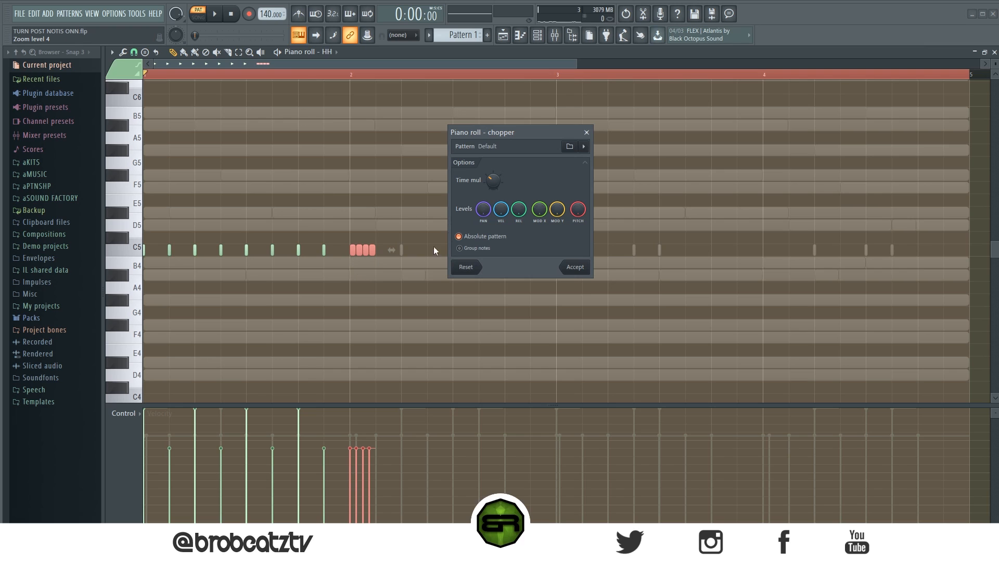
scroll(492, 182, "up", 2)
left_click(567, 263)
scroll(399, 85, "up", 2)
key("ctrl+d")
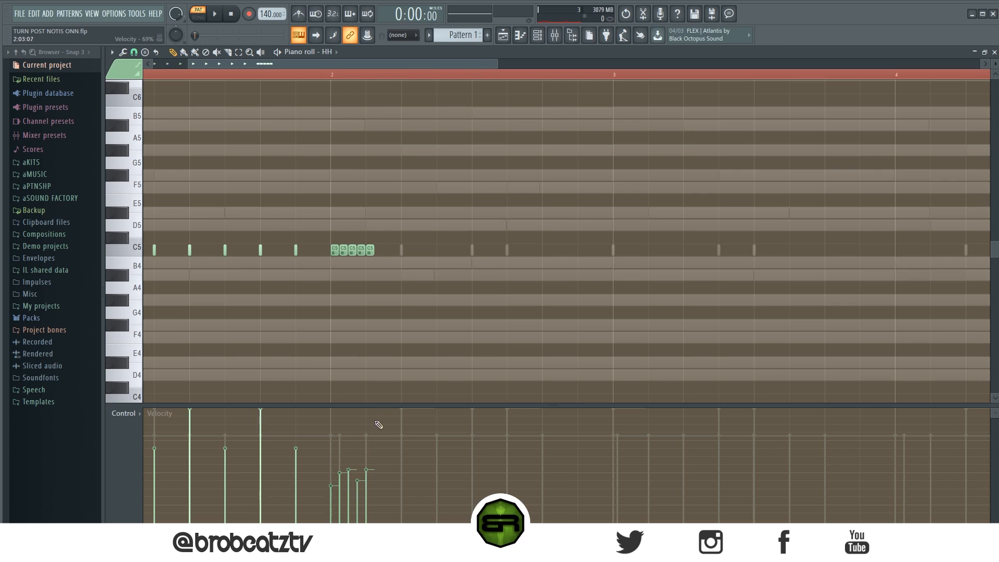
scroll(272, 76, "down", 2)
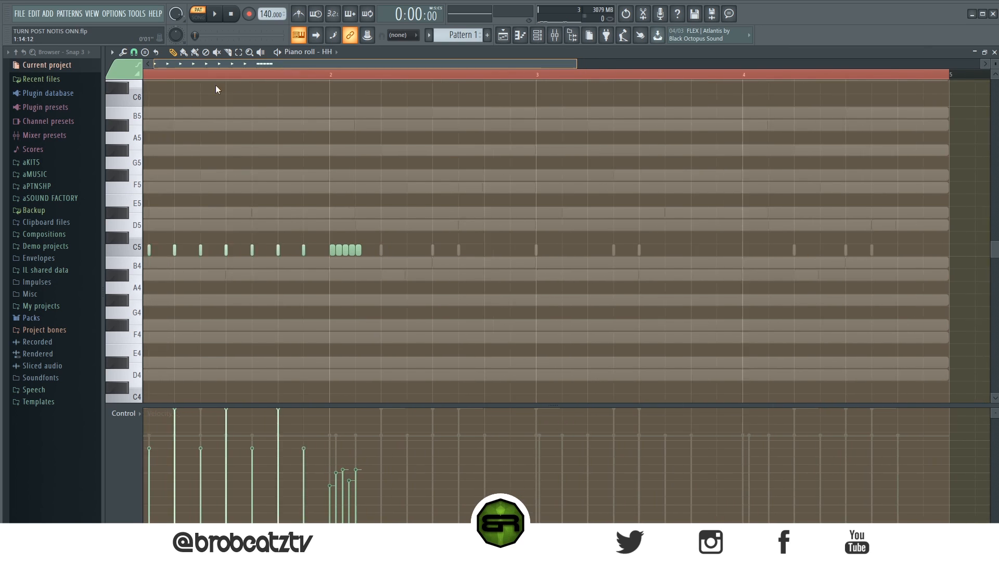
Raise the velocities of the five-hit HH roll in bar 2 while auditioning the pattern.
key("space")
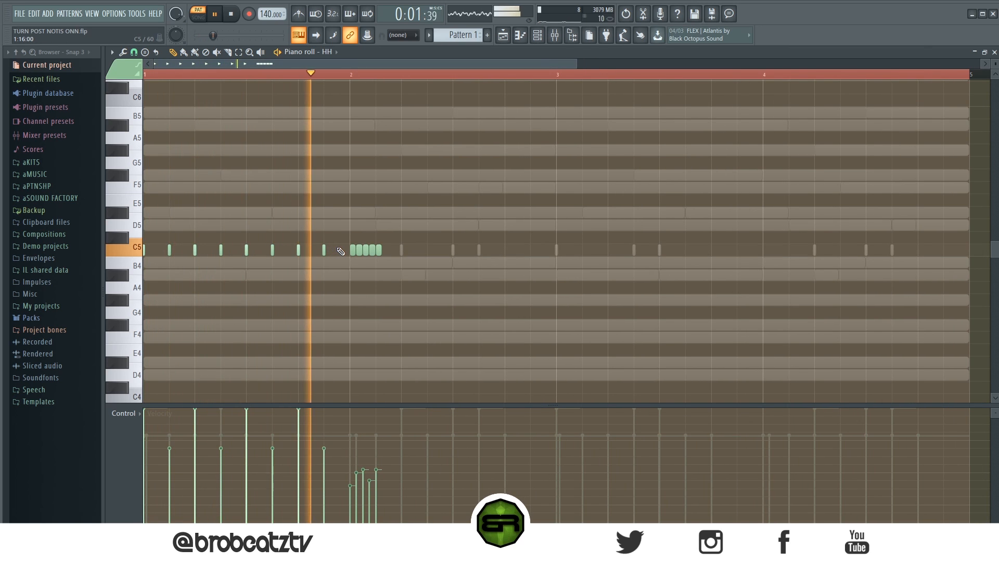
left_click_drag(393, 233, 351, 281)
key("space")
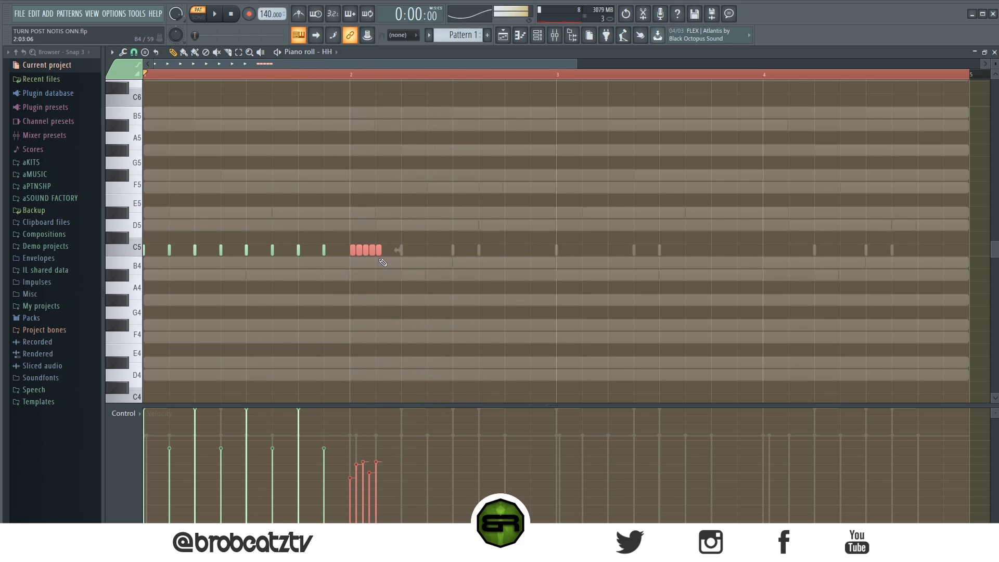
key("ctrl+a")
key("ctrl+d")
key("space")
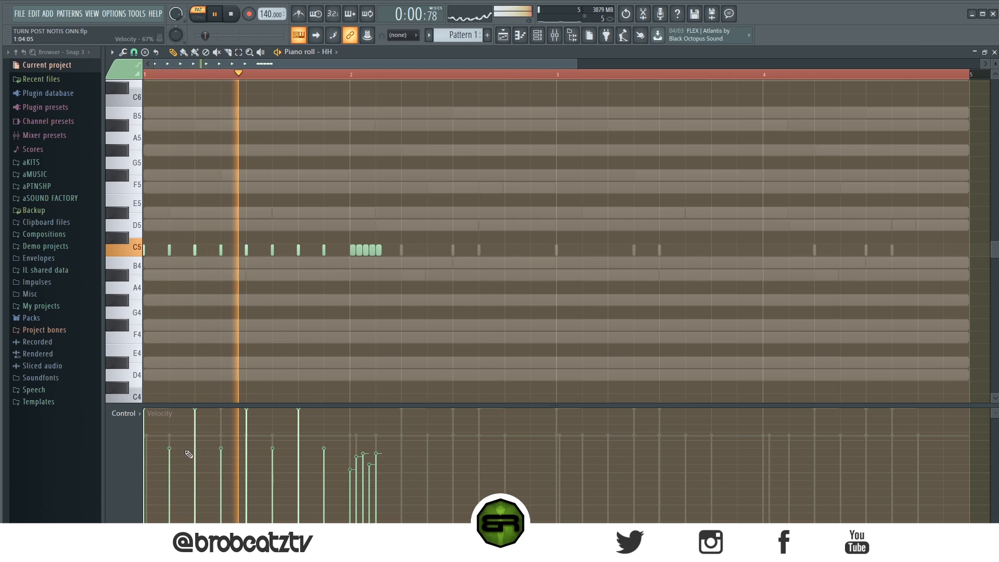
Vary the velocities of the third, sixth, seventh and eighth HH hits in bar 1 while playing back the pattern.
left_click(195, 424)
left_click_drag(196, 425, 197, 415)
left_click(272, 460)
left_click(323, 453)
left_click(299, 433)
left_click(299, 423)
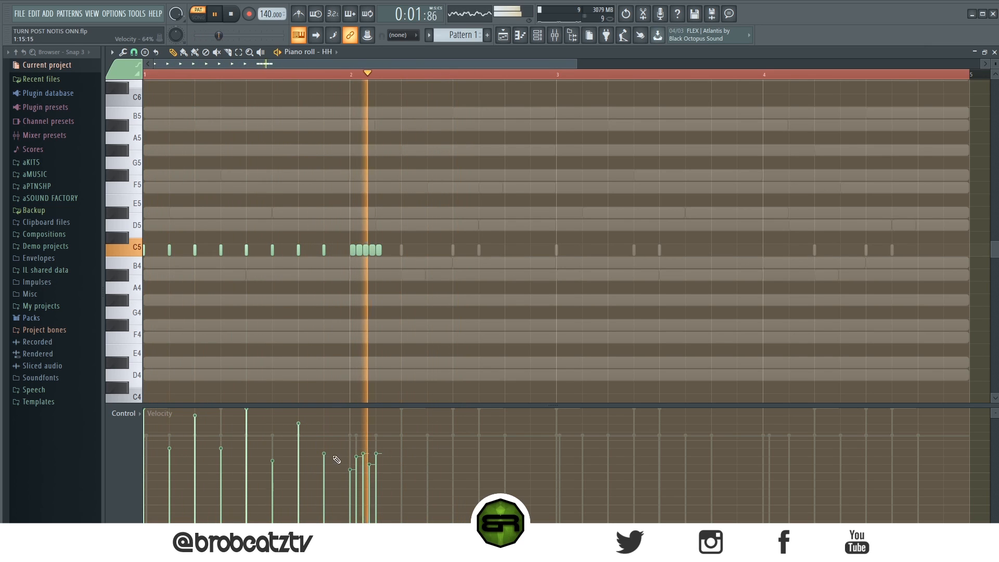
key("space")
Copy the eight bar 1 HH hits to follow the roll in bar 2, and audition them with the 808 and KICK channels muted.
key("space")
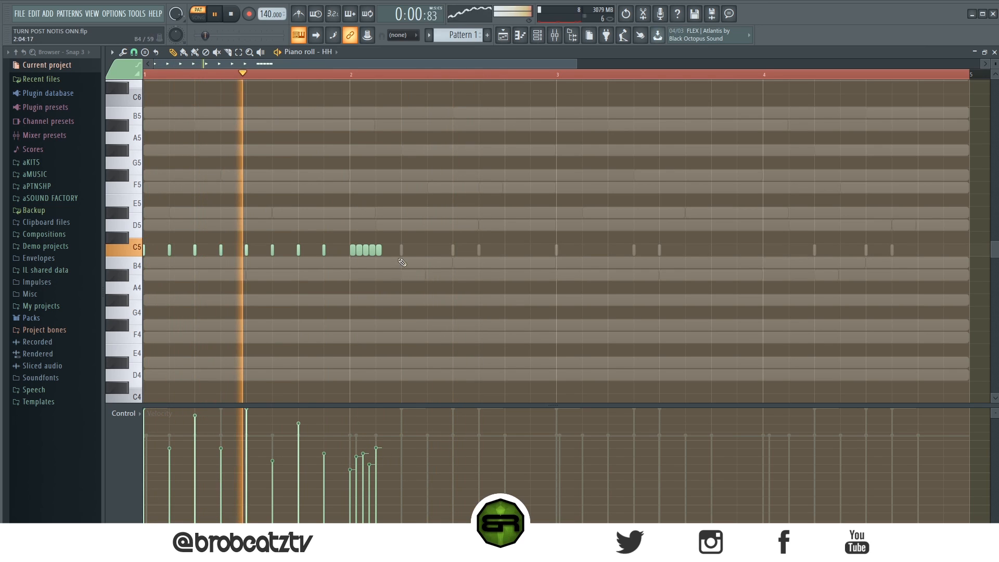
left_click_drag(333, 243, 422, 263)
key("space")
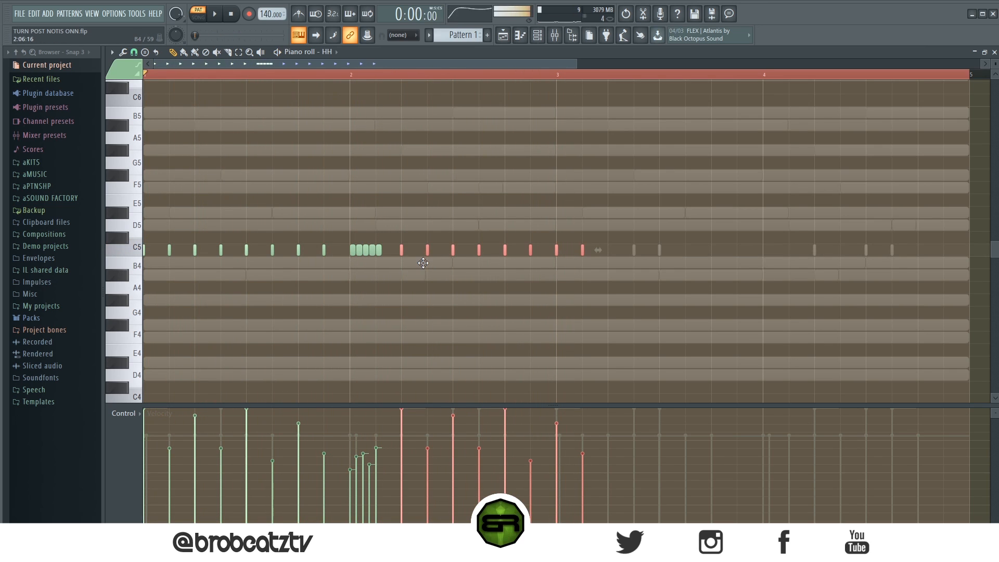
left_click(537, 35)
left_click(218, 173)
key("space")
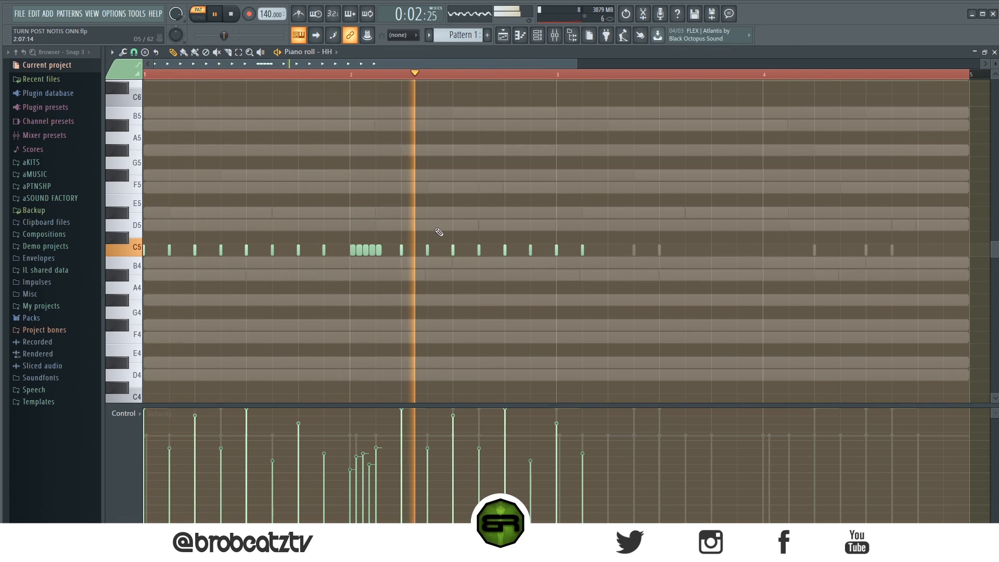
key("space")
key("space")
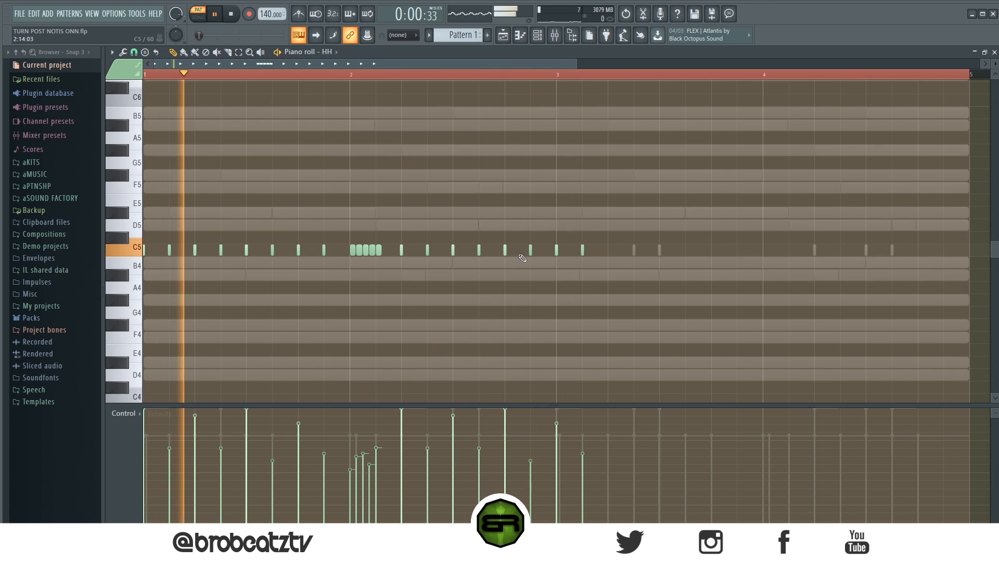
Turn the HH hit on beat 4 of bar 2 into a quick double hit with a softer second note.
left_click(517, 262)
left_click_drag(509, 257, 513, 257)
scroll(518, 305, "down", 10)
scroll(519, 305, "up", 6)
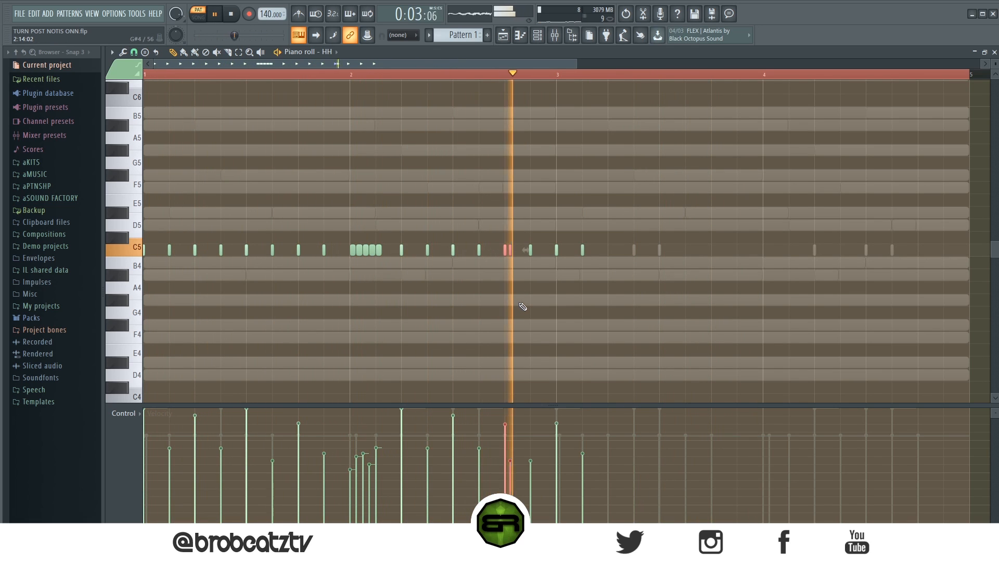
left_click(518, 294, "ctrl")
key("space")
Delete the HH hits past the end of bar 2 and duplicate the two-bar HH pattern into bars 3 and 4.
key("ctrl+a")
right_click(582, 251)
key("ctrl+a")
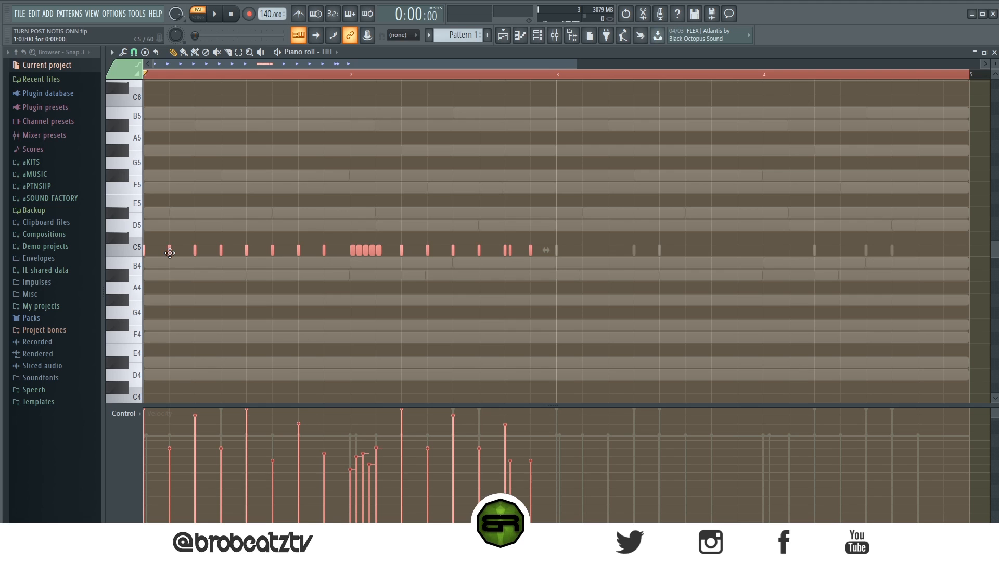
key("ctrl+b")
scroll(455, 86, "down", 3)
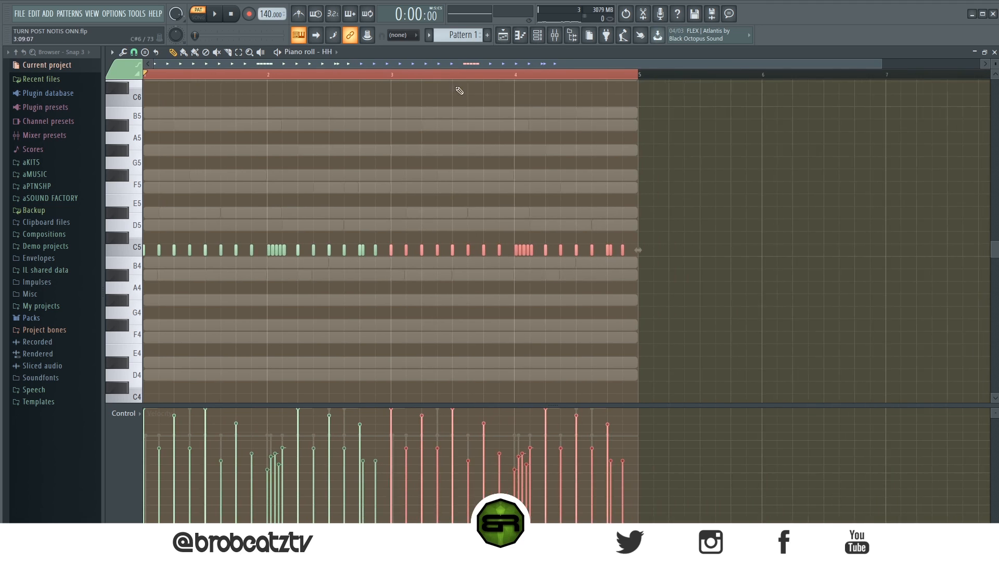
key("ctrl+d")
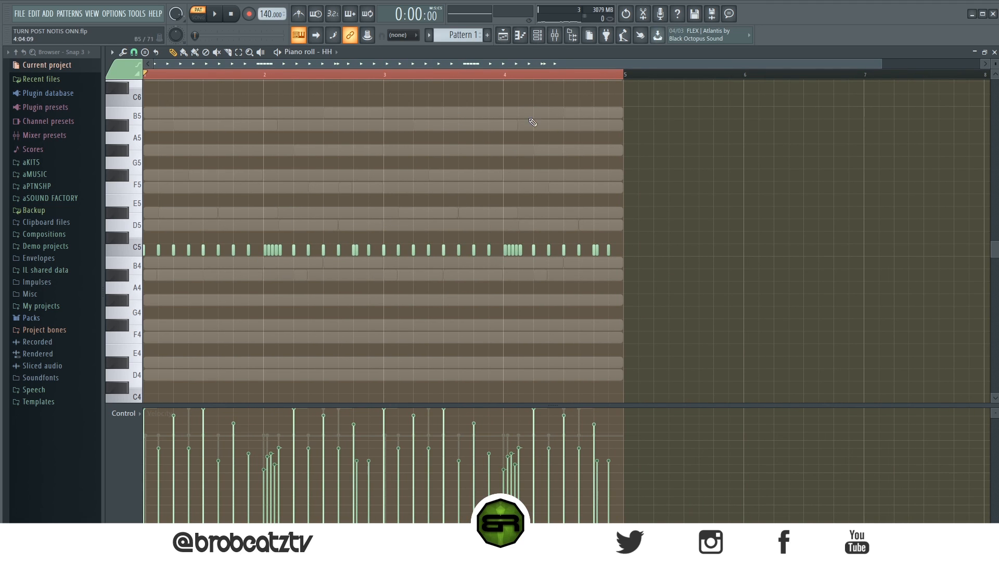
Play back the beat and place OP hits on F5 at the start of bars 1 and 2 and on beat 4 of bar 2.
left_click(539, 36)
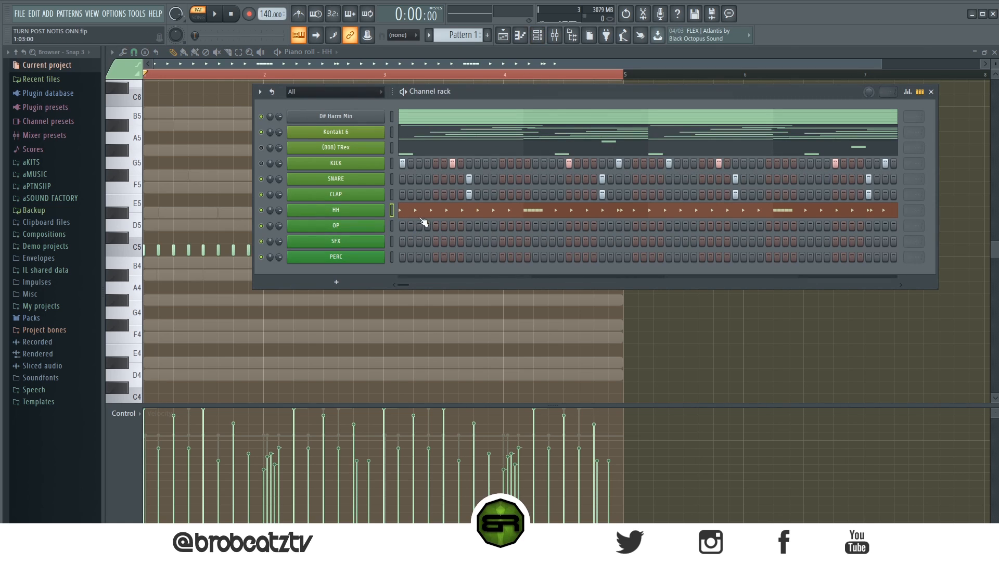
key("space")
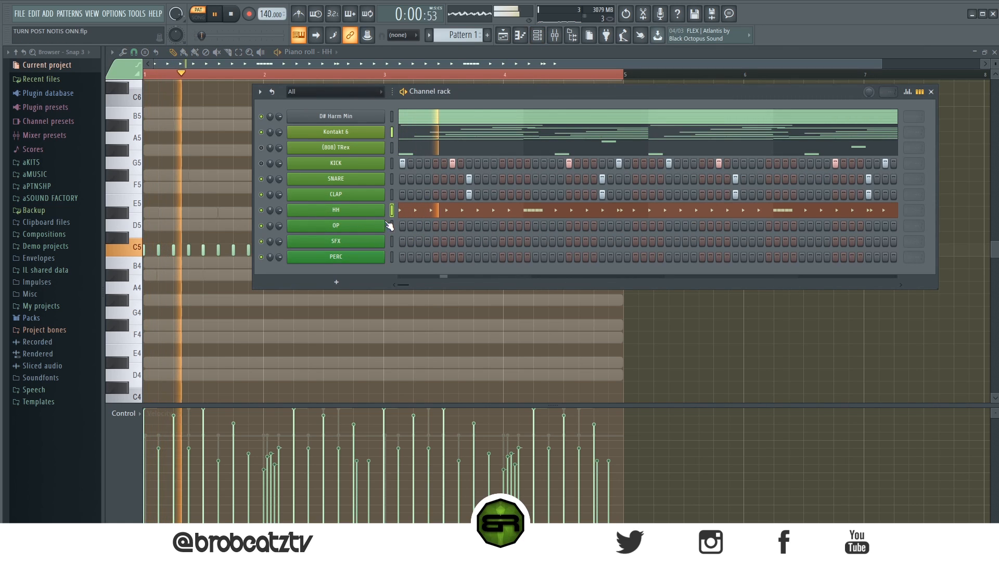
key("space")
right_click(384, 227)
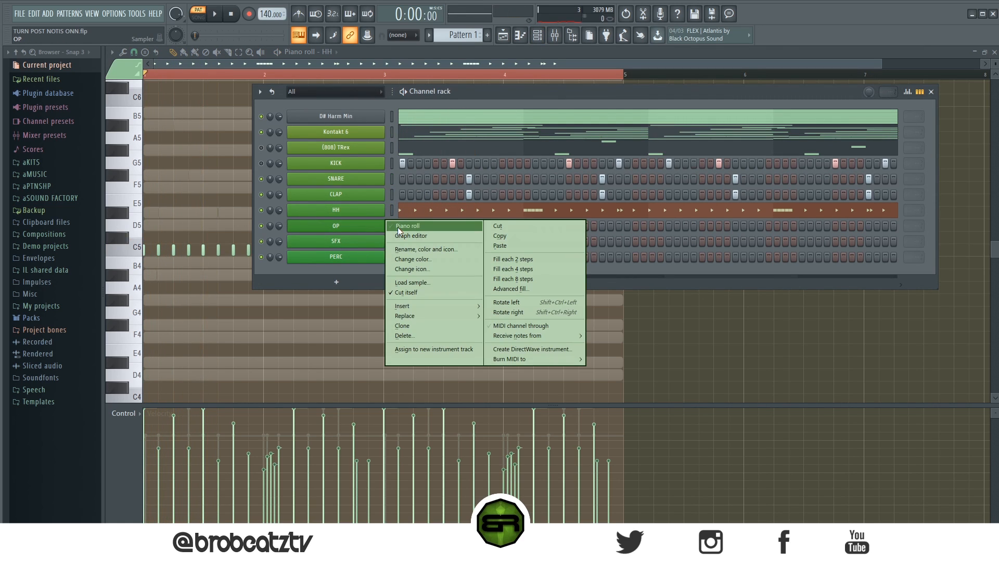
left_click(399, 229)
key("space")
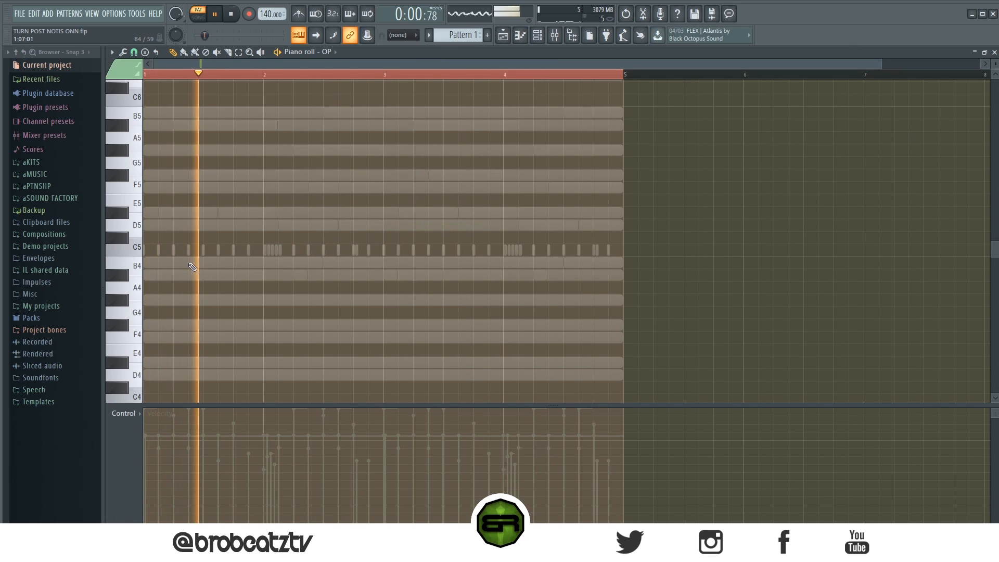
scroll(169, 251, "up", 3)
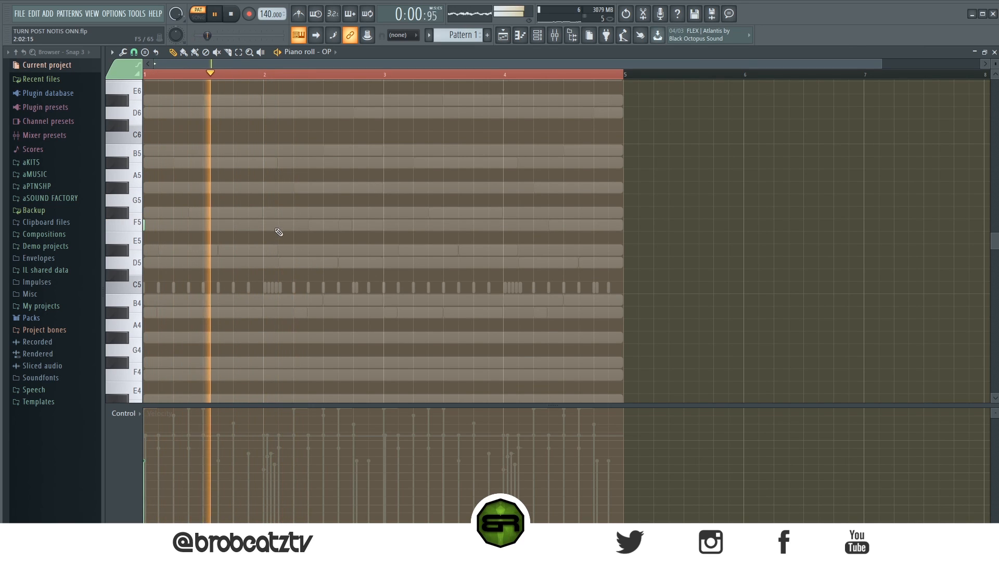
key("space")
key("space")
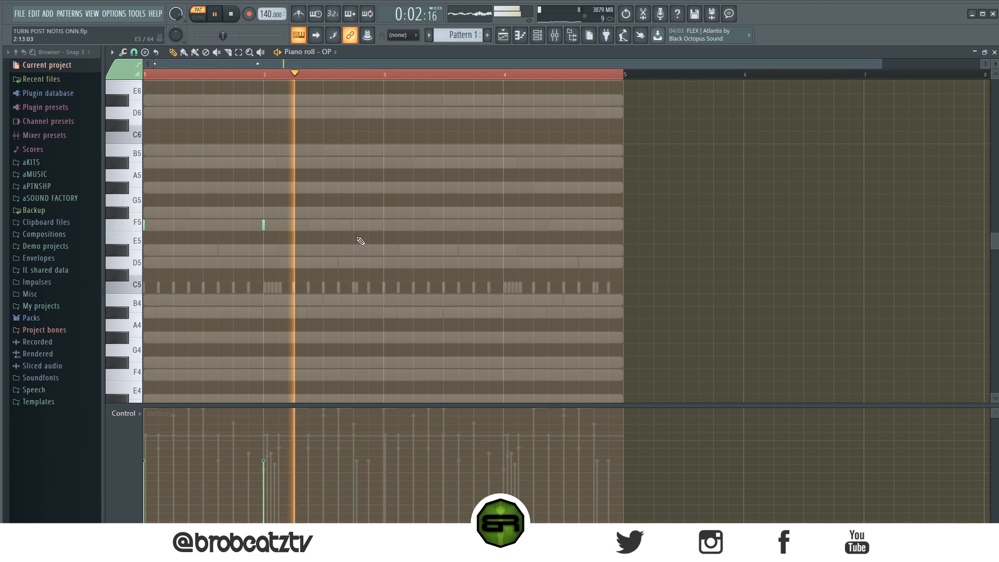
key("space")
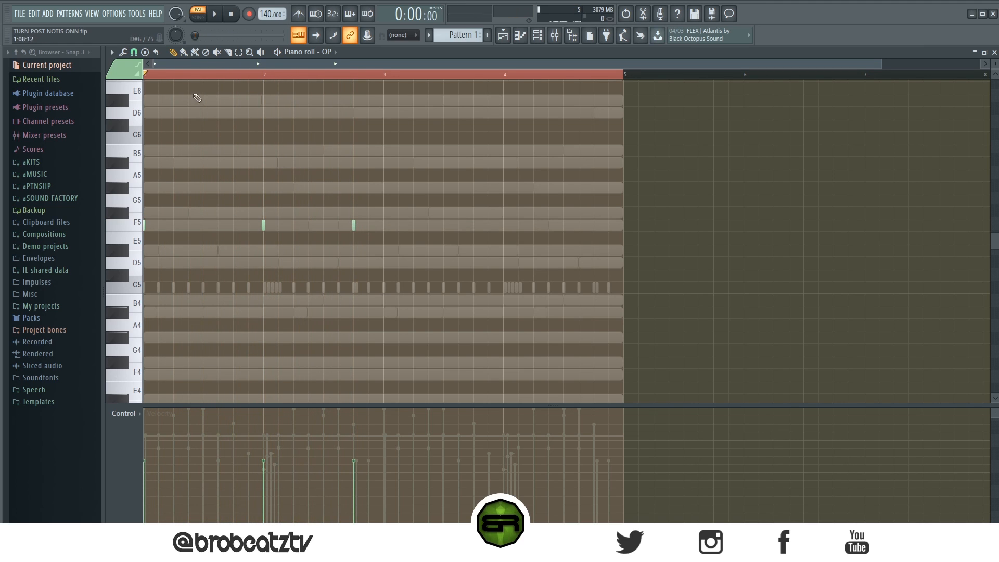
Add a second F5 OP hit one step after beat 4 of bar 2 and copy the two-bar OP pattern into bars 3 and 4.
left_click(133, 52)
left_click(152, 171)
left_click(360, 225)
left_click_drag(384, 208, 61, 240)
left_click_drag(145, 228, 214, 236)
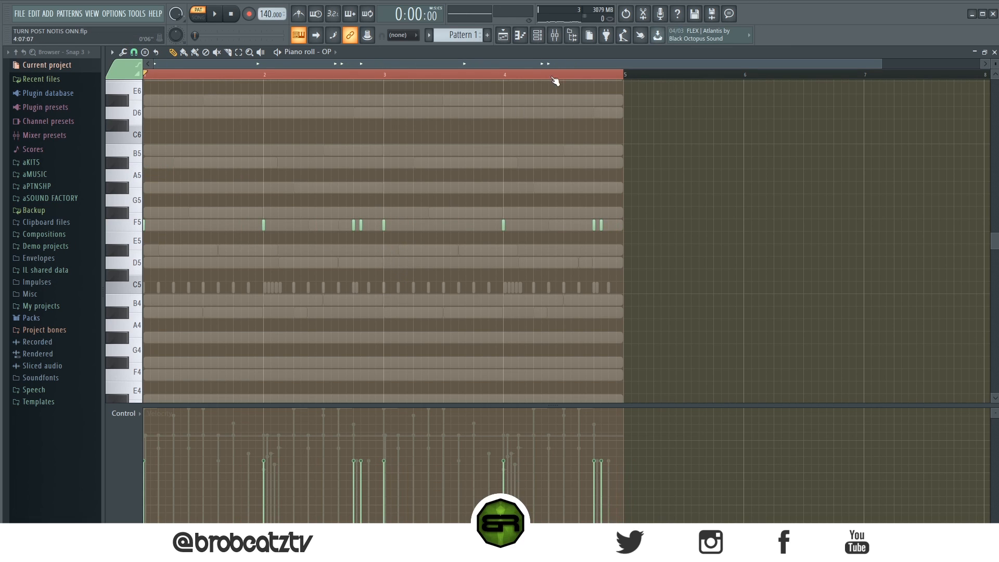
Open the SFX channel in the piano roll and play back the beat to find spots for effect hits.
left_click(537, 35)
right_click(386, 235)
left_click(396, 241)
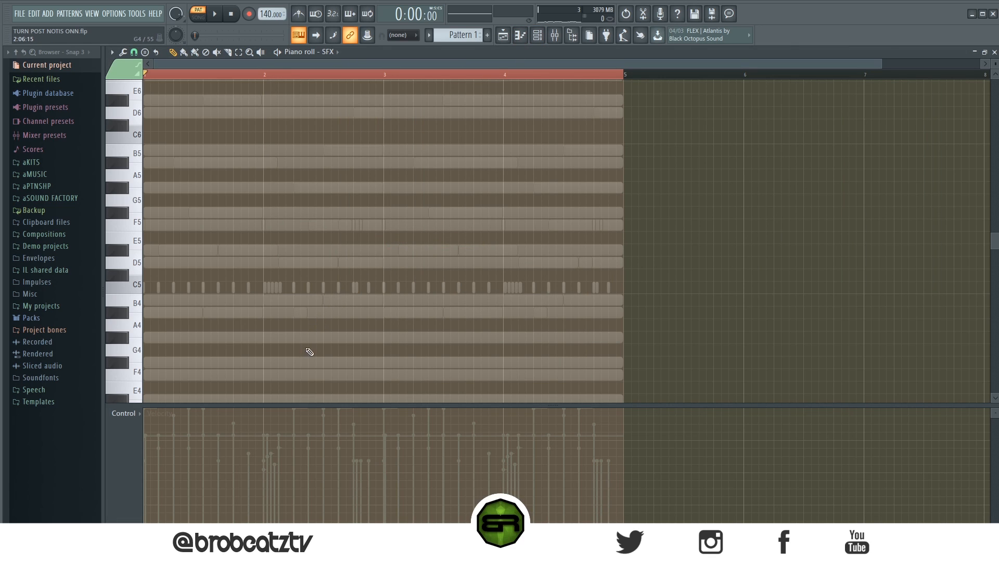
key("space")
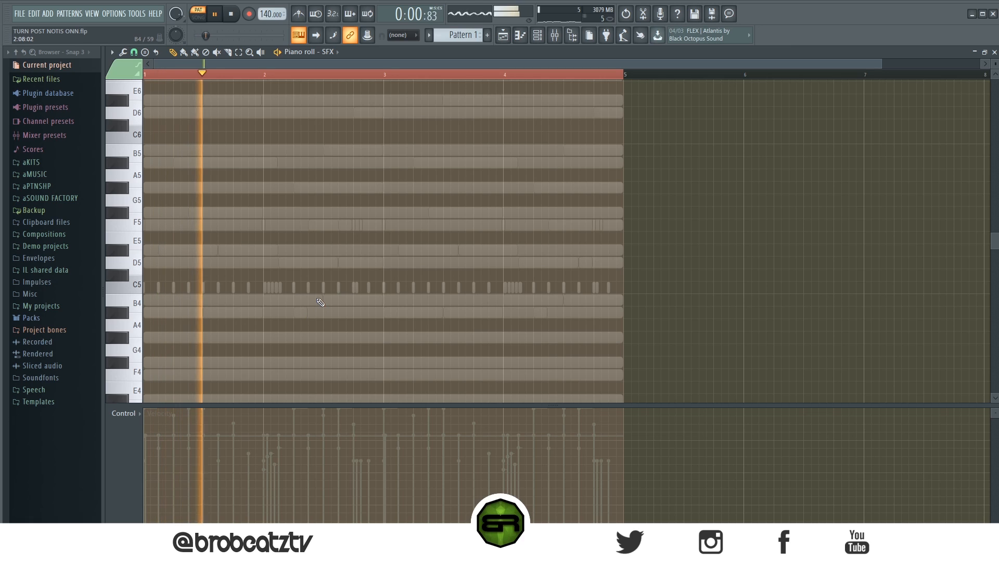
key("space")
key("space")
key("space")
left_click(539, 40)
left_click(538, 39)
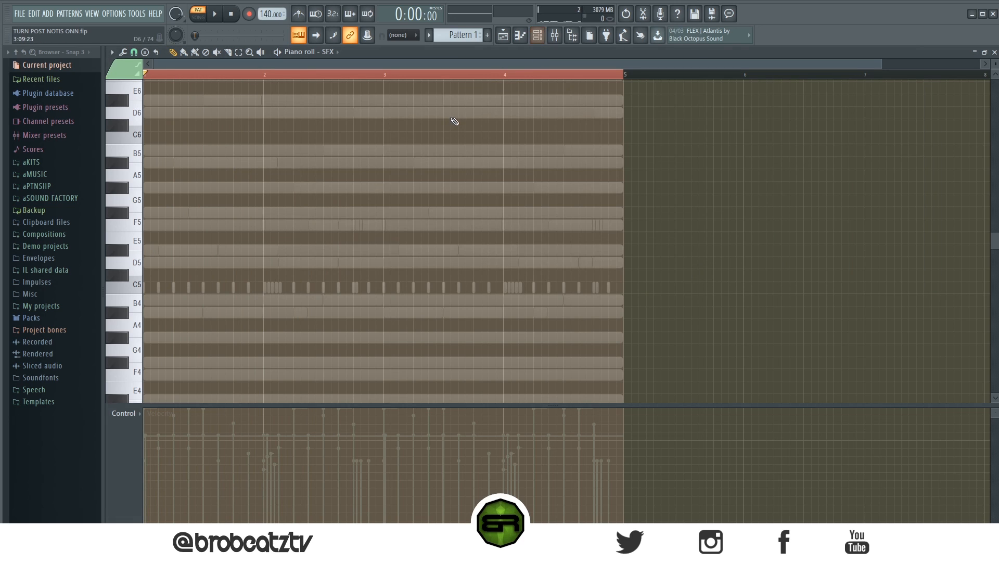
Audition the beat and place SFX hits on D5 at step 15 of bar 1 and step 3 of bar 2.
key("space")
key("F6")
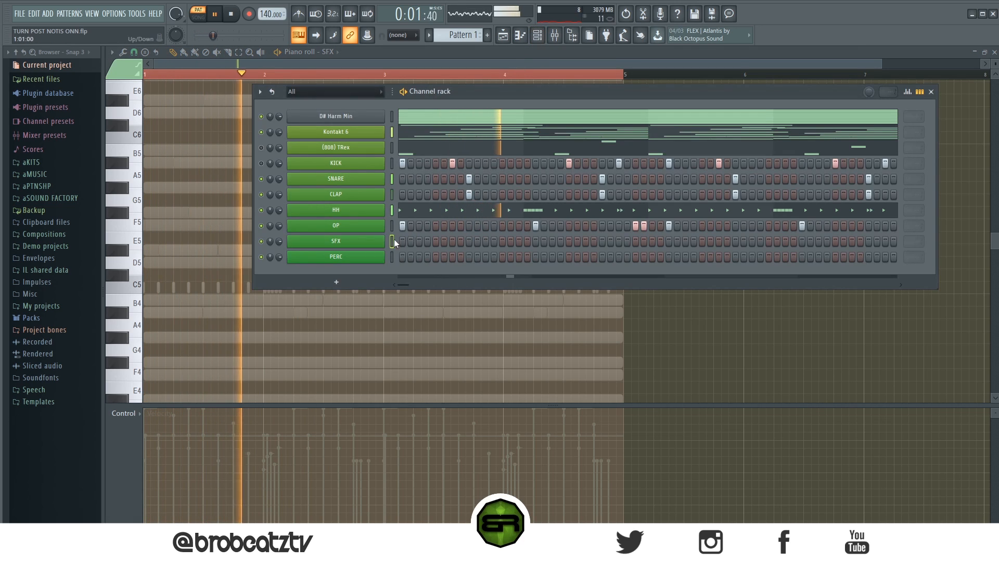
key("F6")
key("space")
key("space")
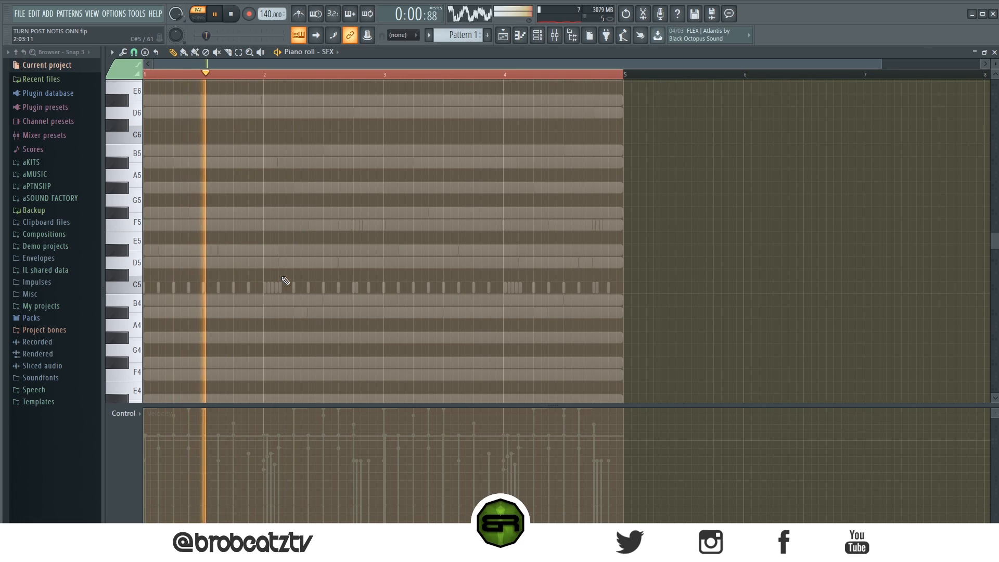
left_click(249, 263)
left_click(279, 263)
key("space")
Transpose both SFX hits up to G5, raise their velocity slightly and audition them with the beat.
key("space")
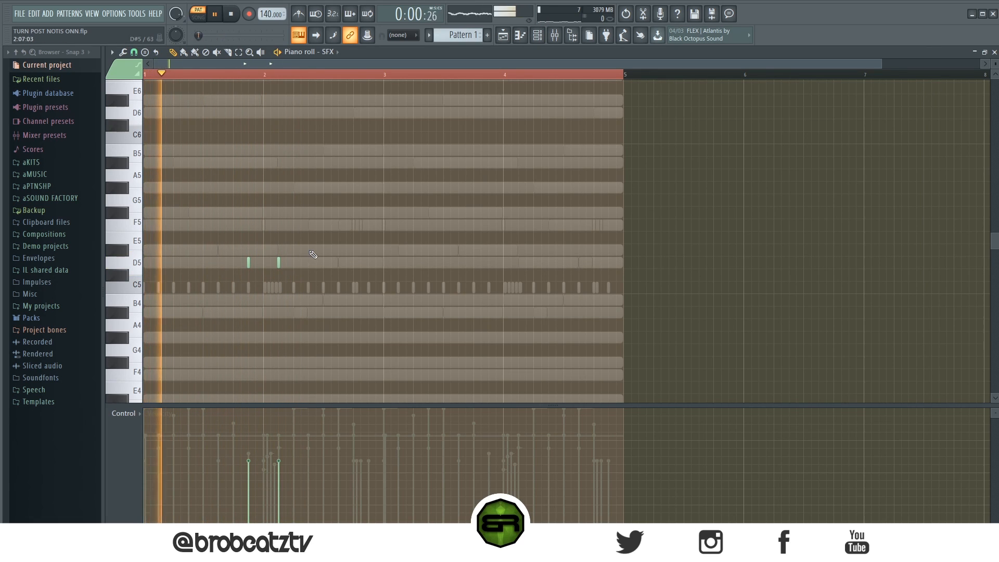
right_click(305, 256, "ctrl")
right_click(307, 257, "ctrl")
key("ctrl+a")
key("space")
key("space")
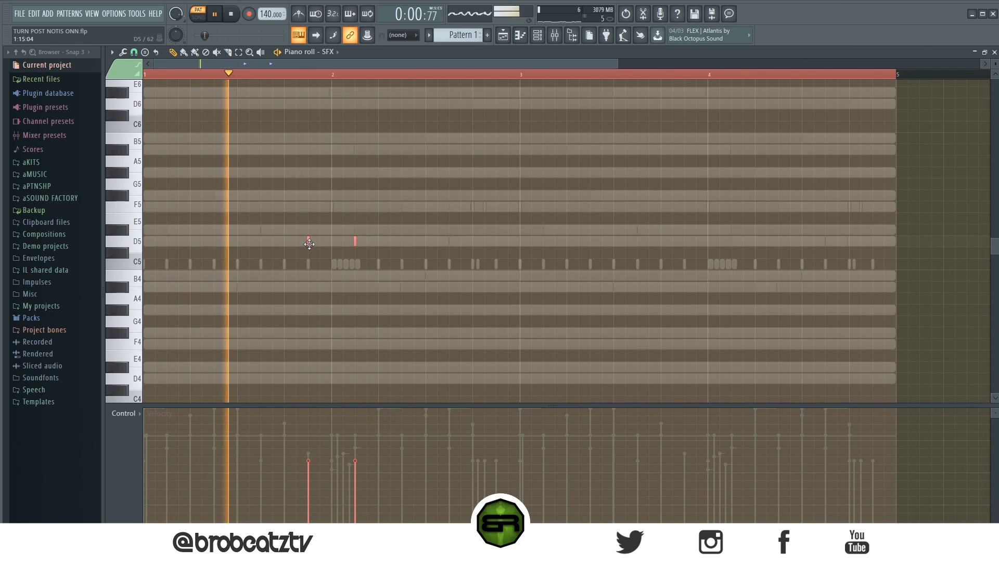
key("space")
left_click_drag(309, 242, 309, 202)
key("space")
key("space")
key("space")
scroll(370, 242, "down", 5)
key("space")
key("space")
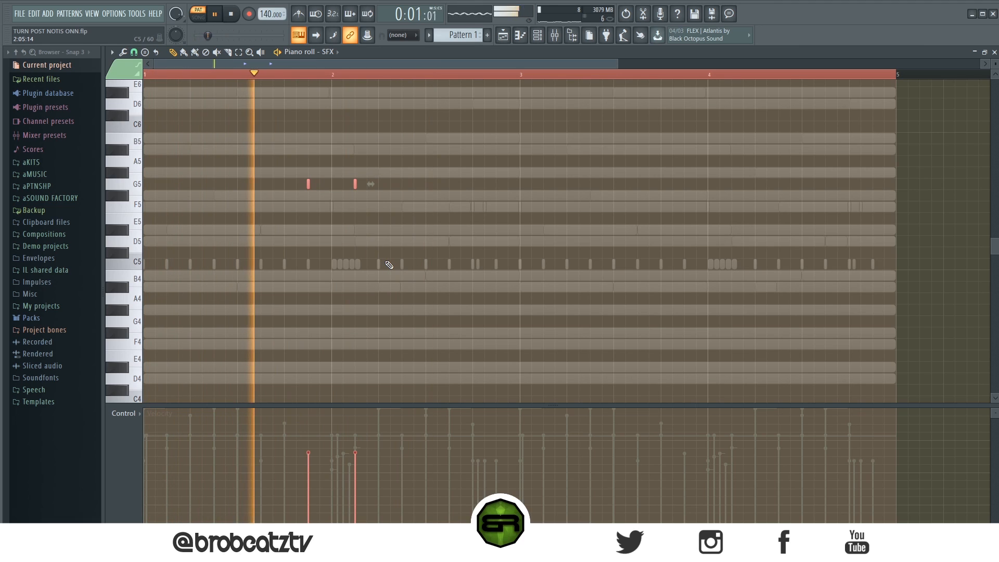
Add a G5 SFX hit on step 15 of bar 2 and copy the two-bar SFX pattern into bars 3 and 4.
key("ctrl+d")
key("space")
left_click(496, 183)
key("ctrl+a")
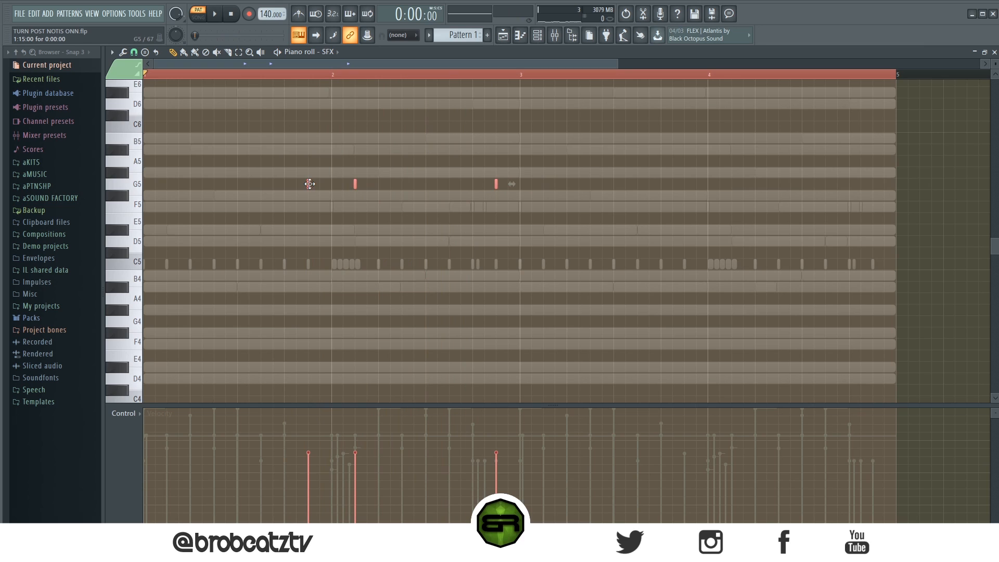
key("space")
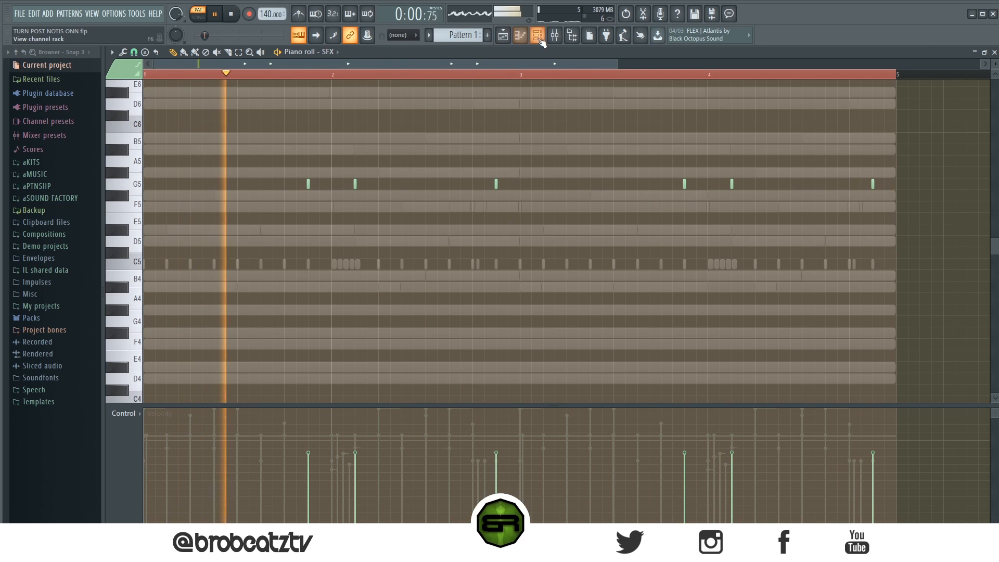
Open the PERC channel in the piano roll and place a G5 hit on step 3 of bar 1.
key("F6")
right_click(382, 255)
left_click(406, 257)
key("space")
key("space")
key("space")
left_click(169, 185)
Play back the beat and add G5 PERC hits around steps 11 and 13 of bar 1.
key("space")
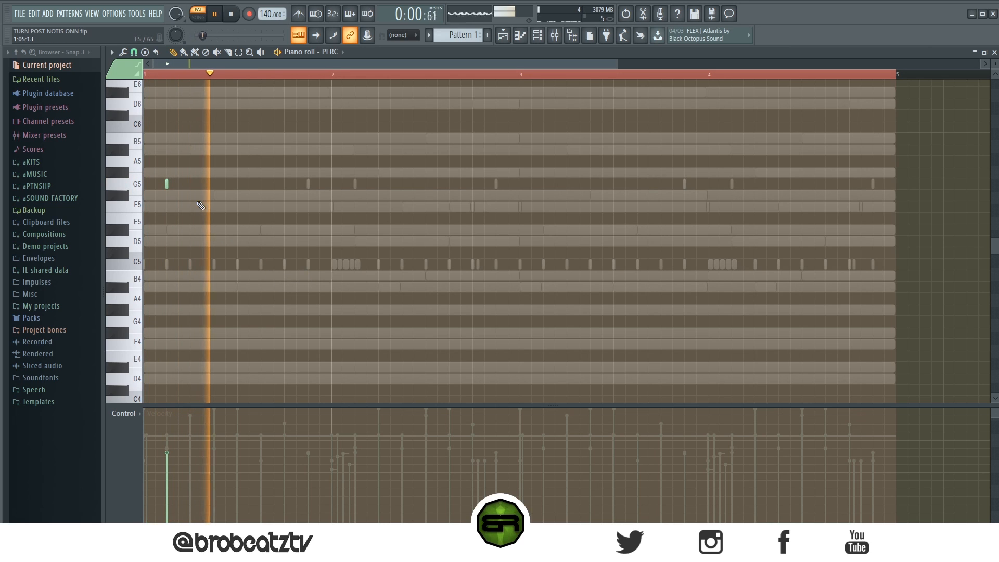
key("space")
key("space")
key("space")
left_click(262, 184)
key("space")
key("space")
left_click(292, 185)
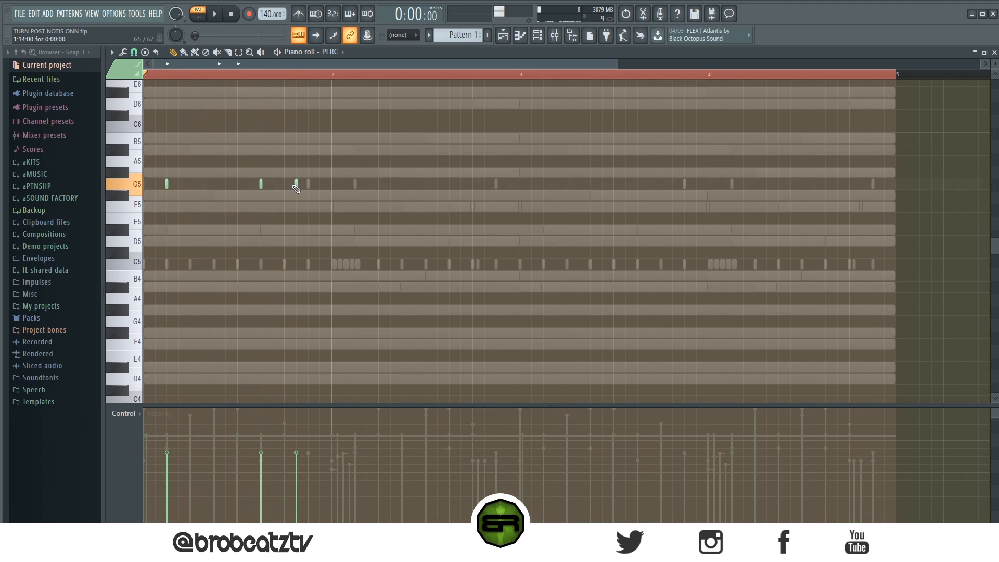
Set the snap to 1/2 step and add a G5 PERC hit half a step after step 11 of bar 1.
left_click(134, 52)
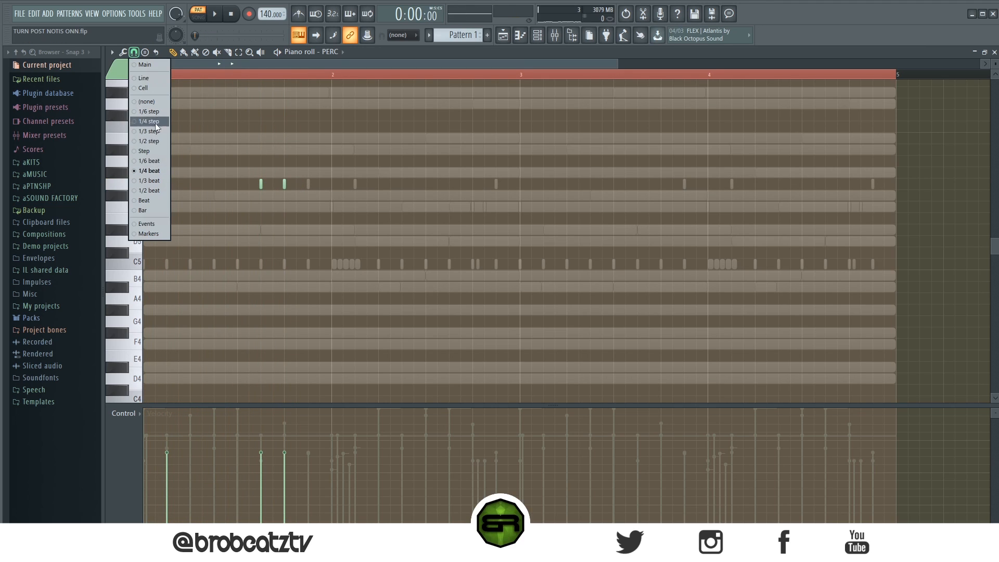
left_click(149, 144)
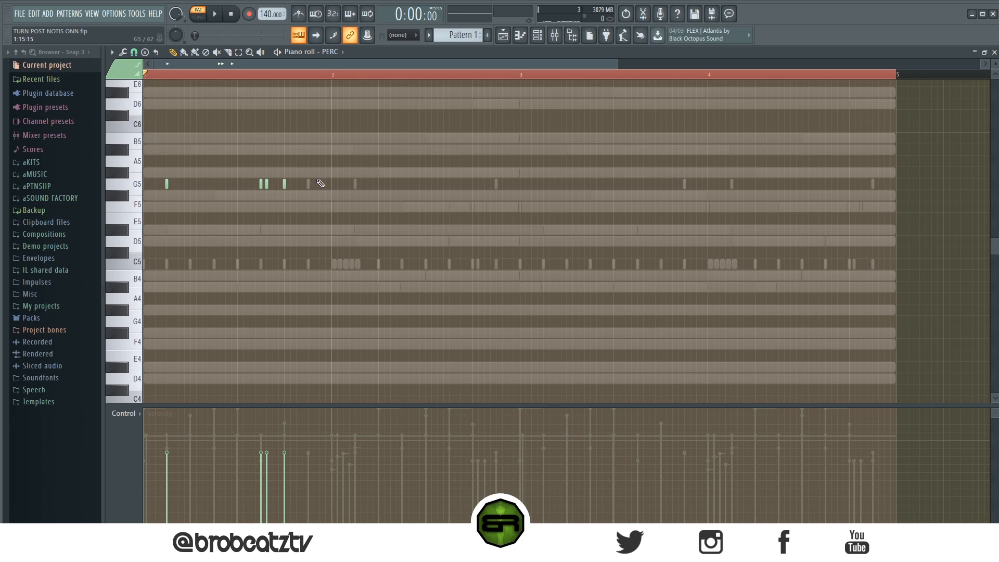
key("space")
Add G5 PERC hits on steps 13 and 15 of bar 2 while the beat plays.
left_click(473, 185)
left_click(497, 187)
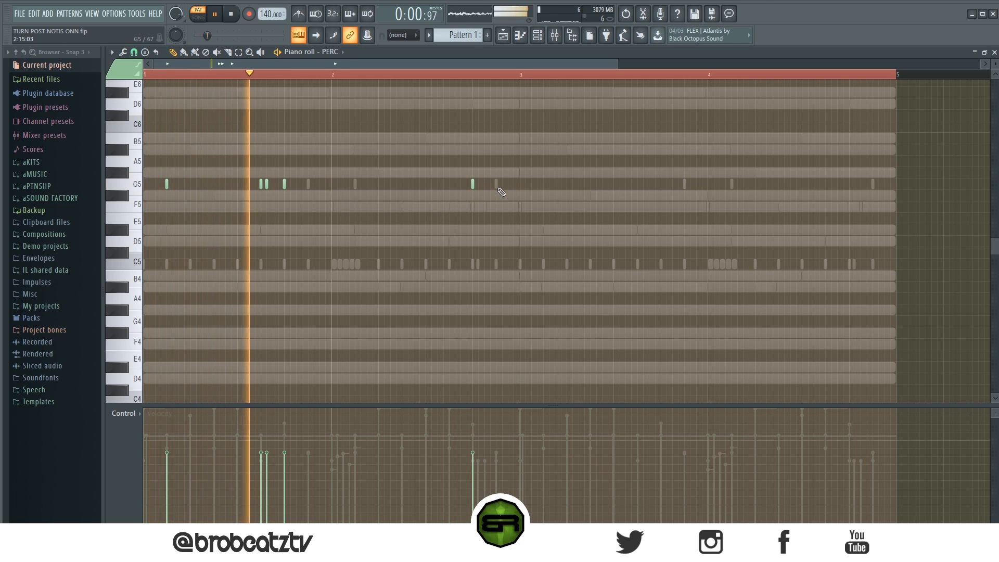
key("ctrl+a")
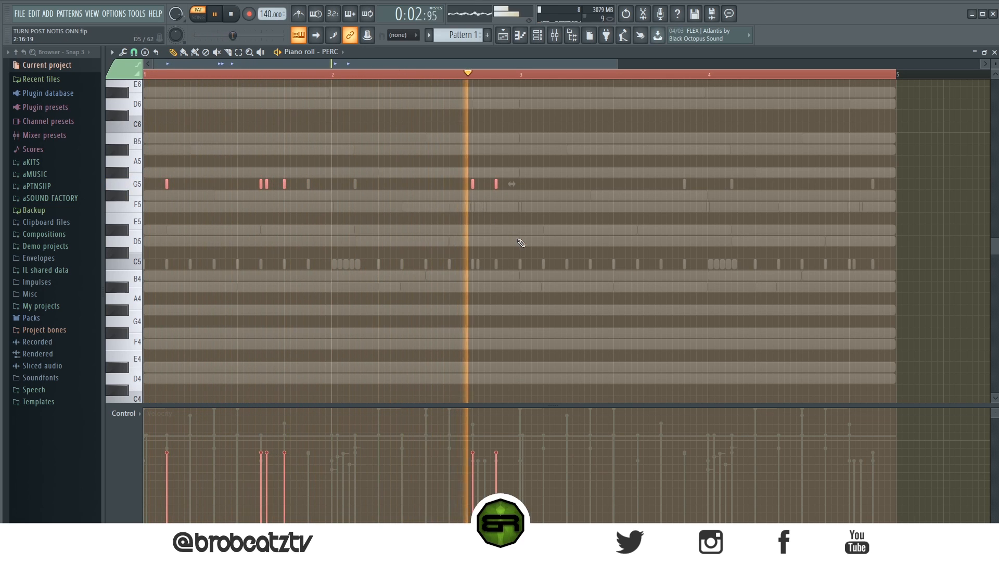
key("space")
Soften the quick double PERC hit in bar 1 and copy the two-bar PERC pattern into bars 3 and 4.
left_click_drag(271, 199, 252, 168)
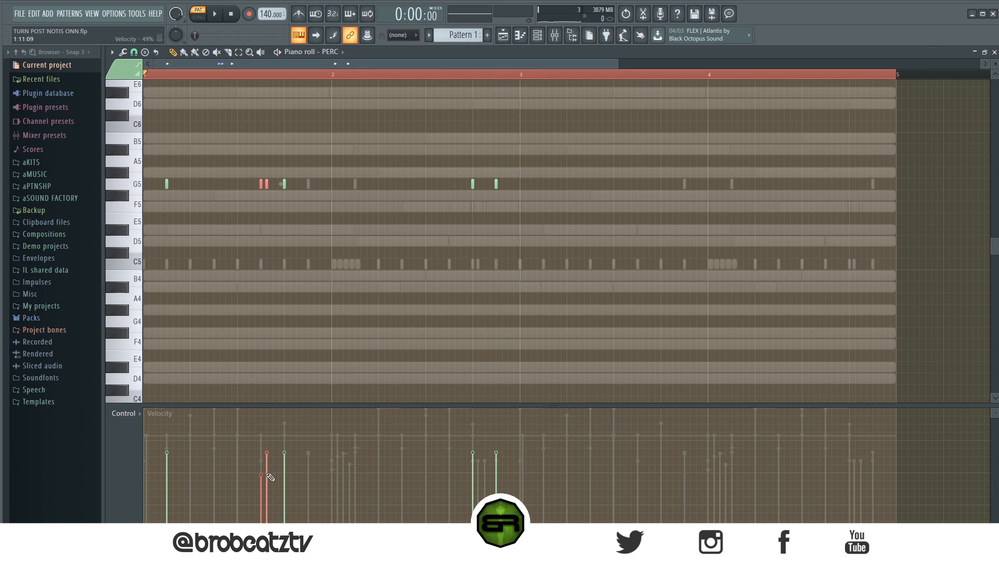
key("ctrl+a")
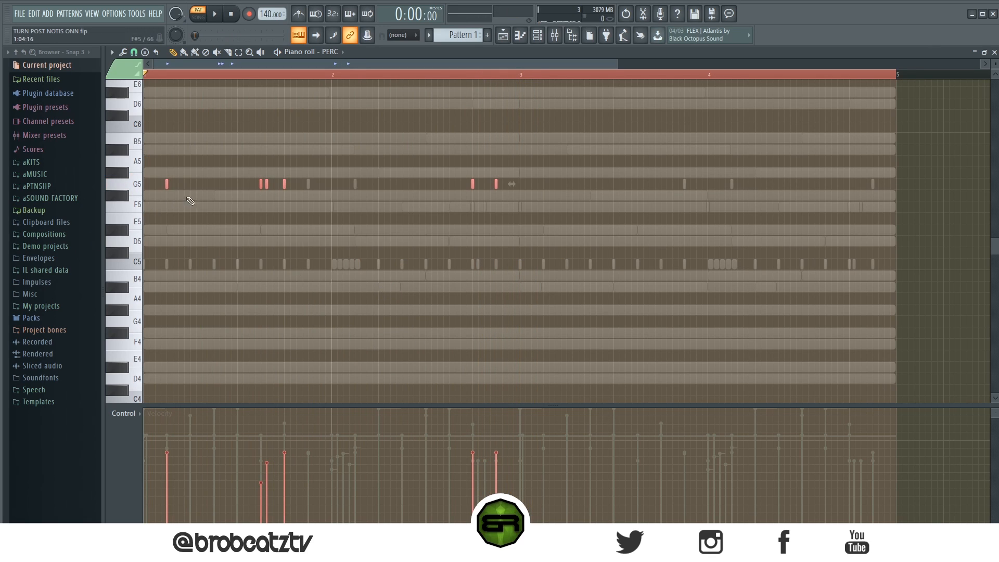
left_click_drag(167, 186, 543, 203)
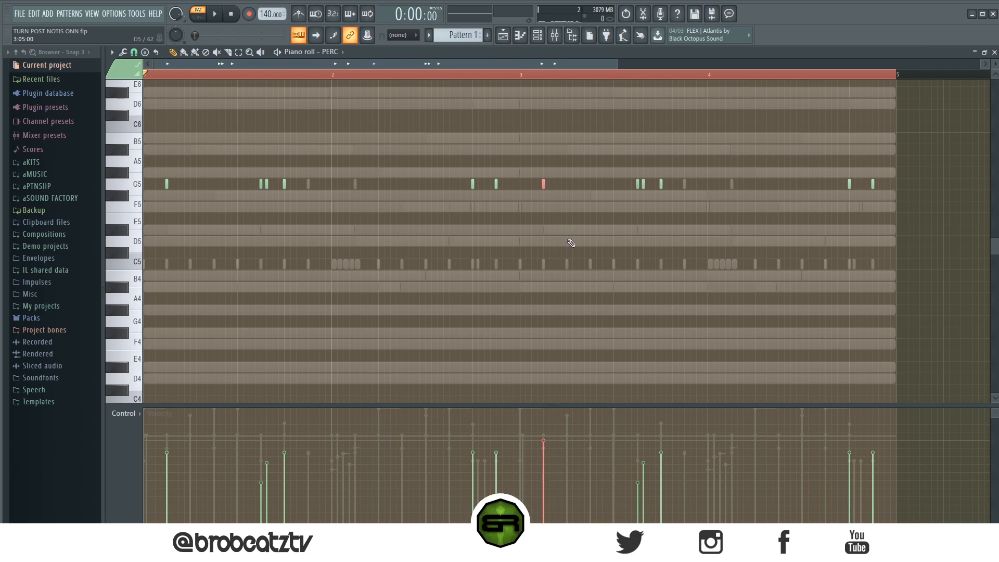
key("space")
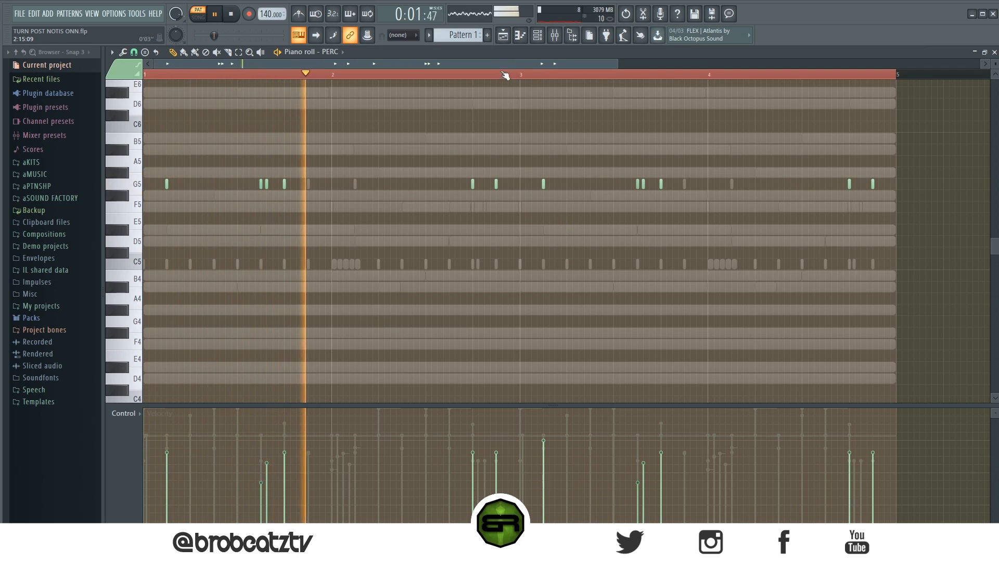
Show the channel rack over the playlist and play back the complete pattern.
left_click(539, 41)
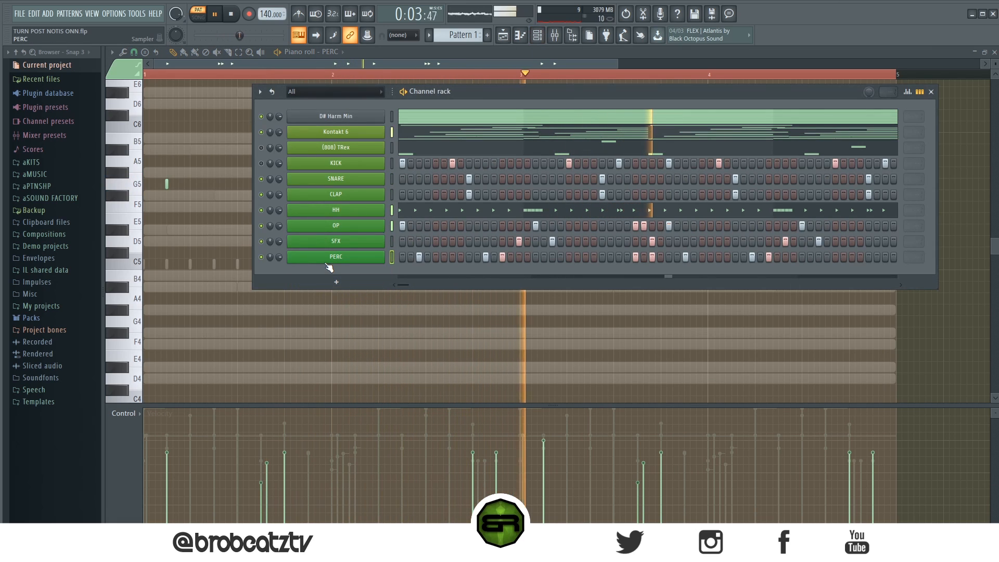
key("space")
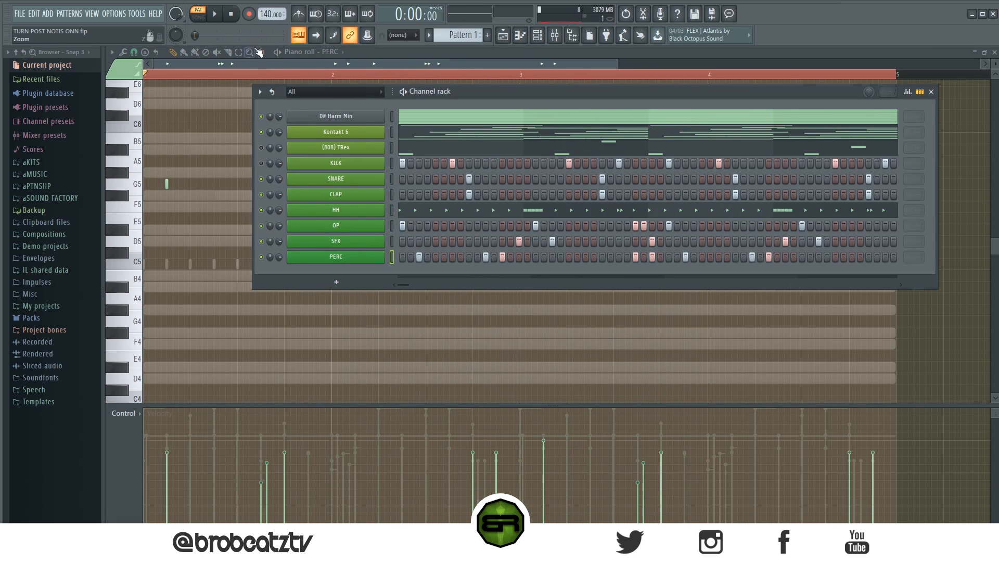
left_click(503, 36)
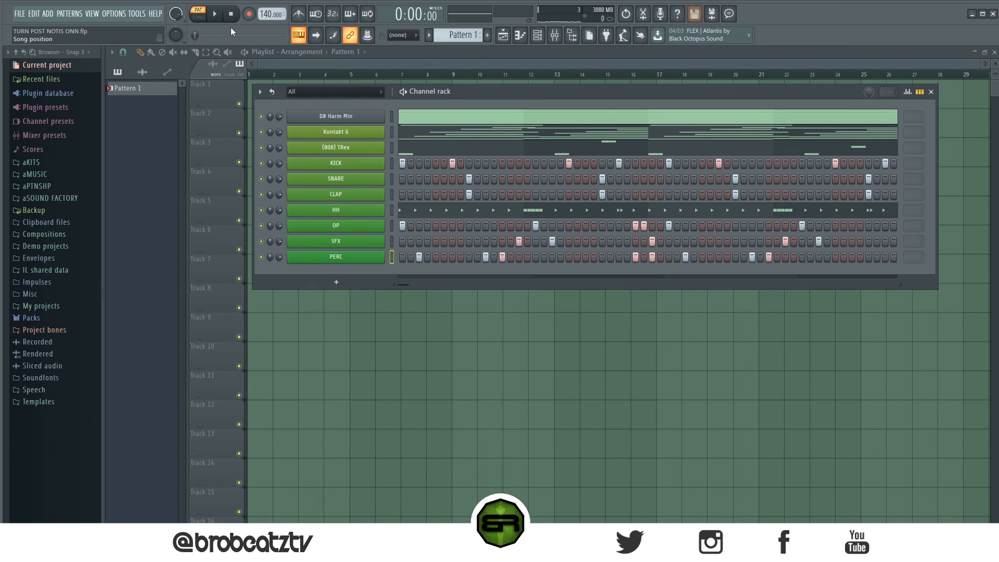
left_click(216, 14)
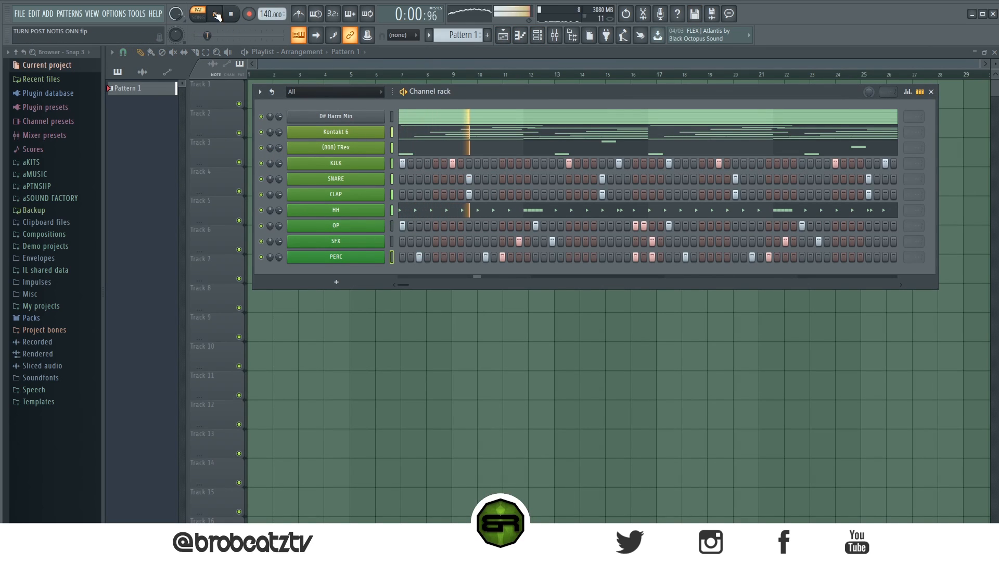